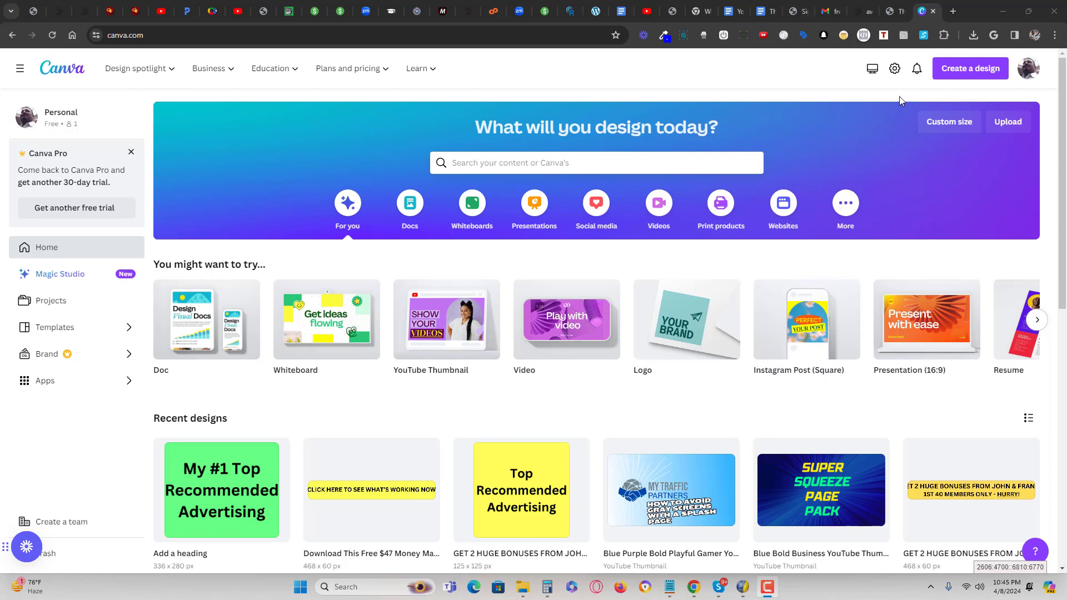
Step: Create a new custom-size design 468 px wide and 60 px high
left_click(966, 69)
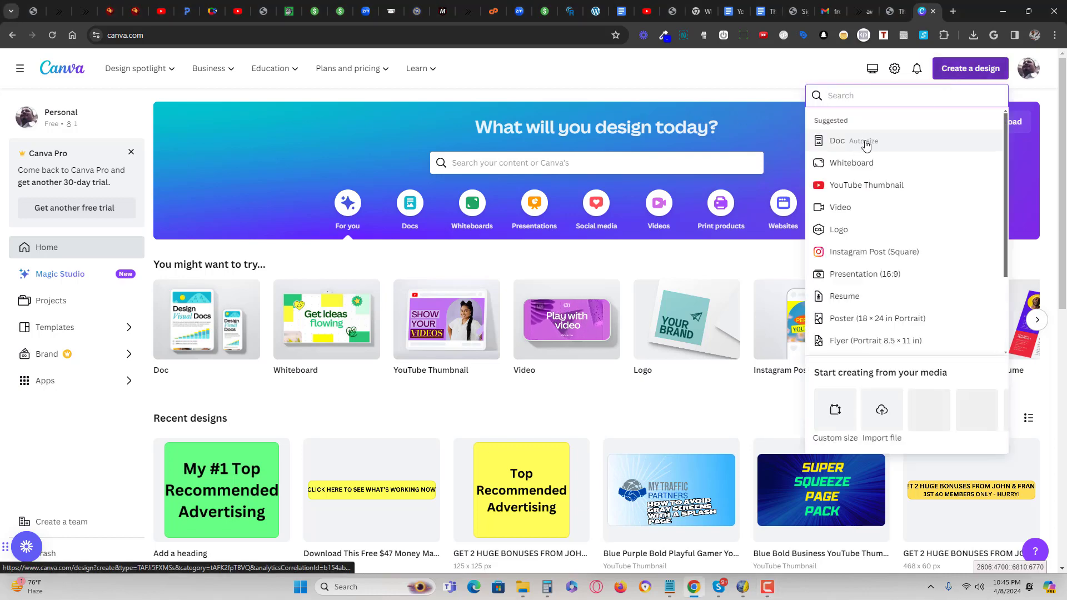
left_click(621, 74)
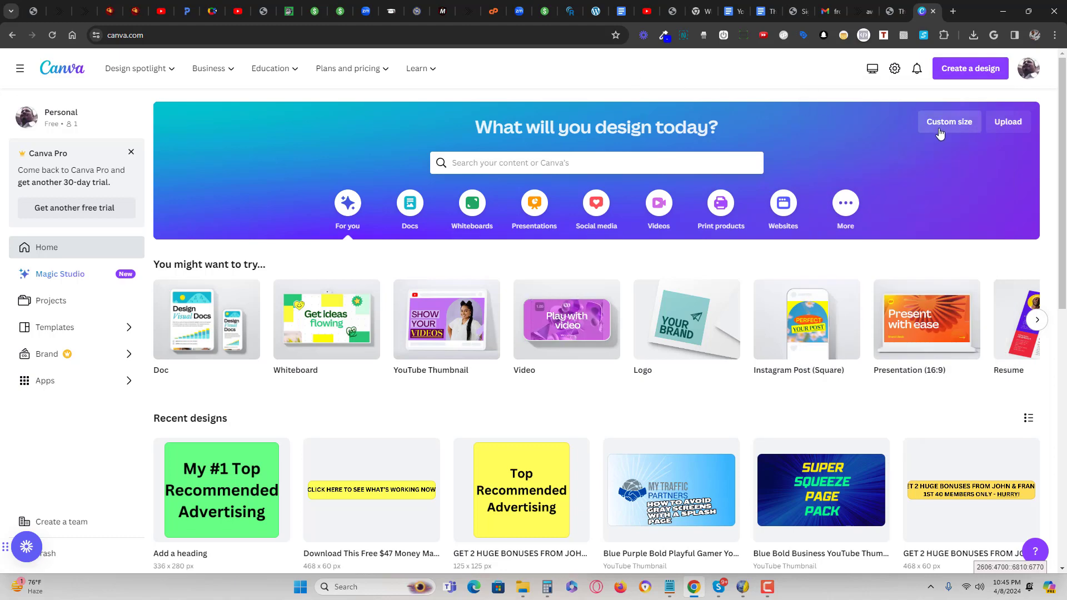
left_click(947, 124)
left_click(818, 167)
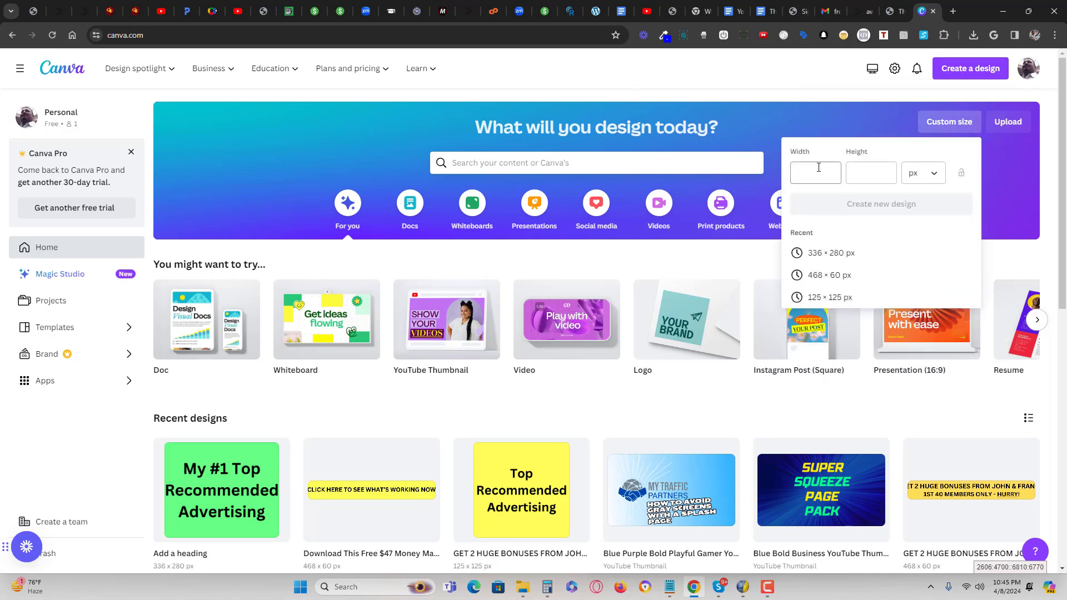
type("468")
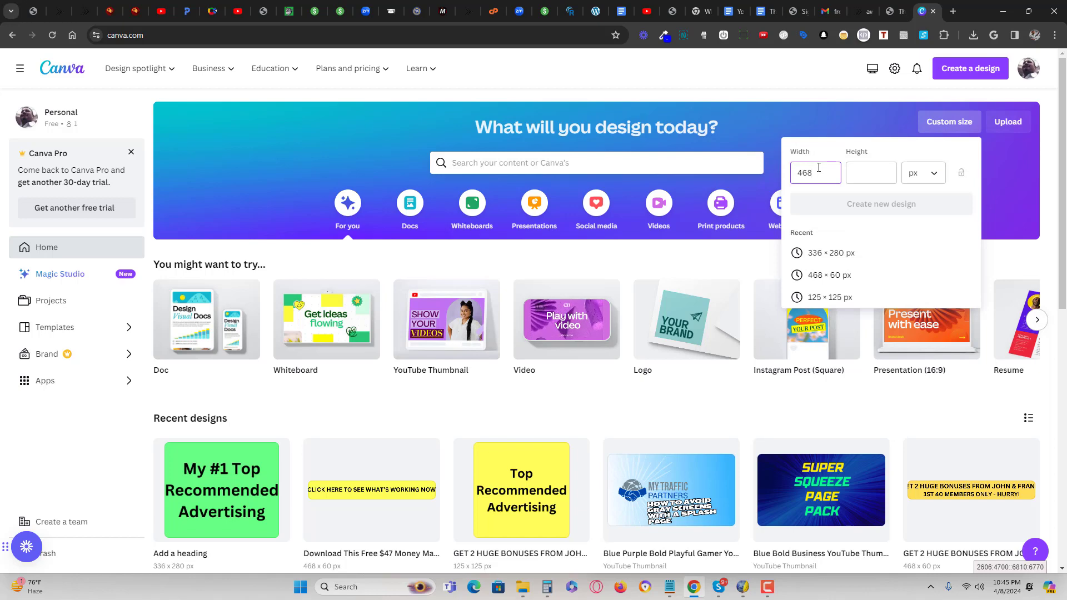
key("Tab")
type("60")
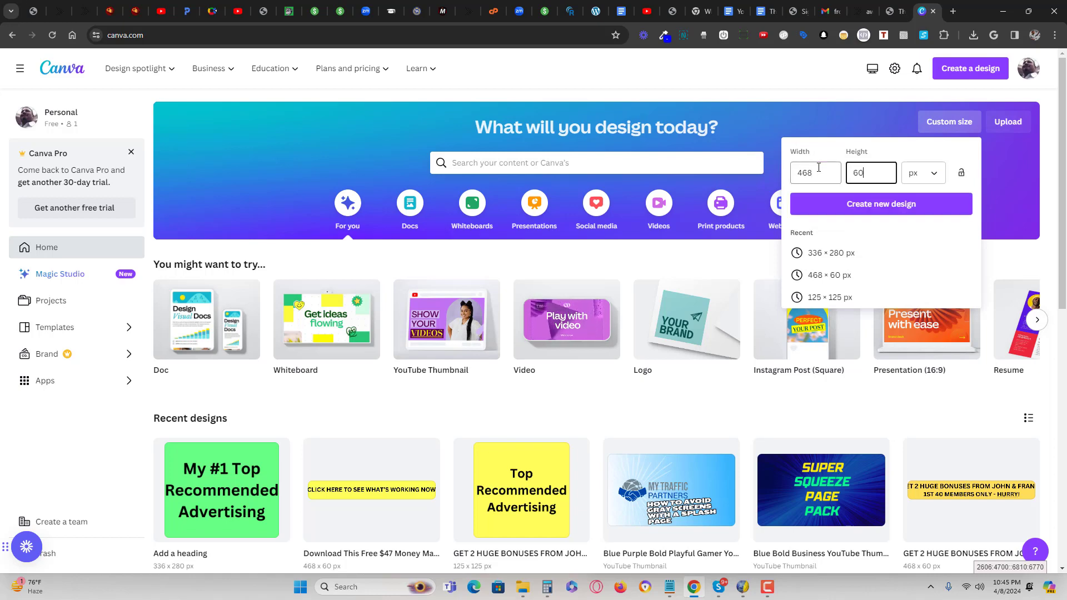
left_click(880, 208)
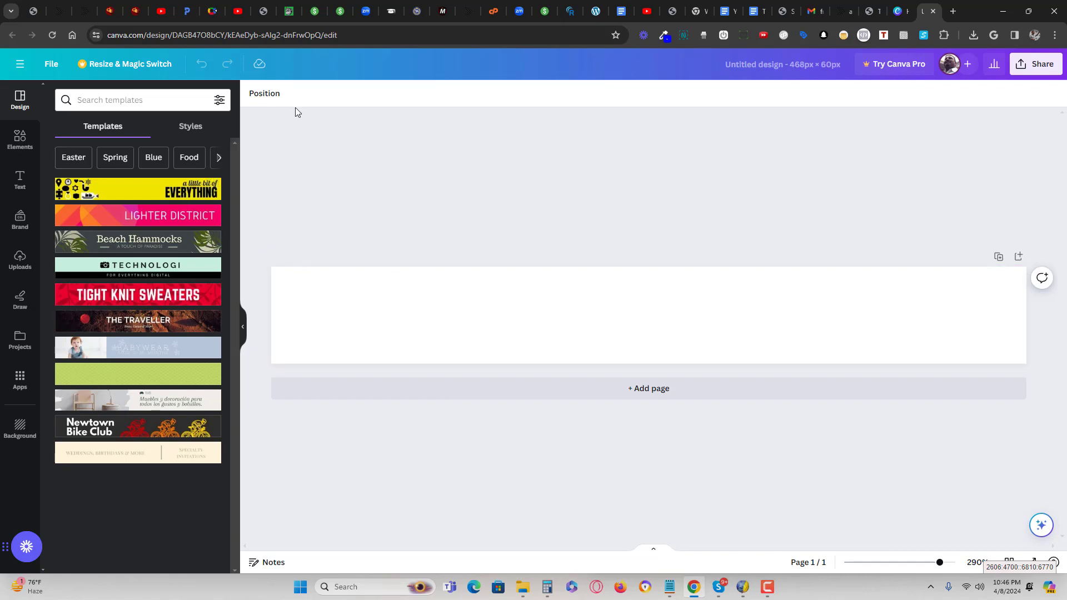
Step: Try the Yellow Bit of Everything, Tight Knit Sweaters and Classic Pattern templates, ending with the E-Books banner template
left_click(150, 188)
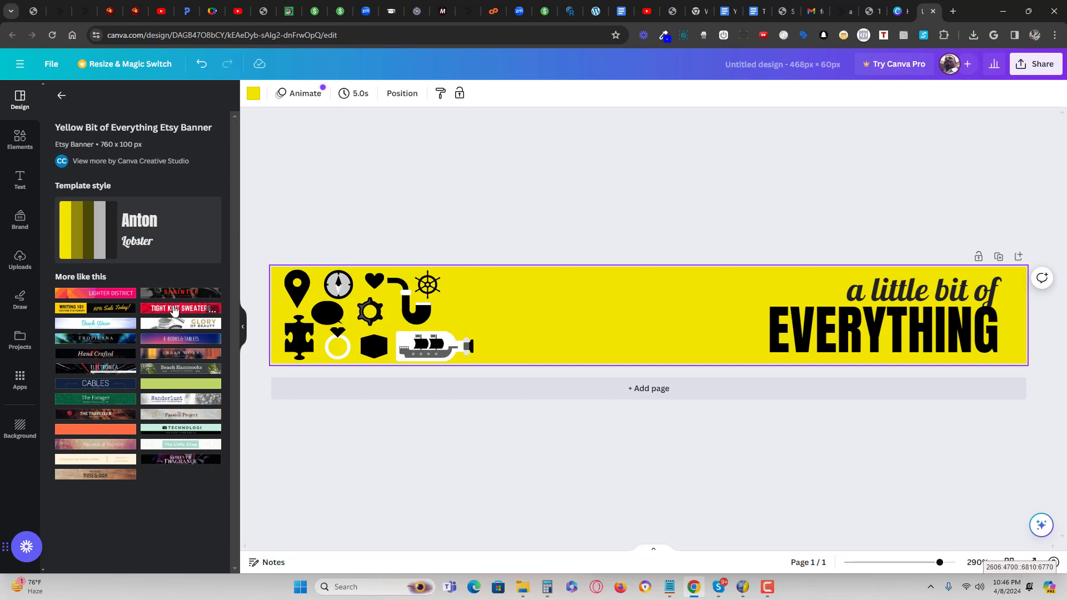
left_click(174, 311)
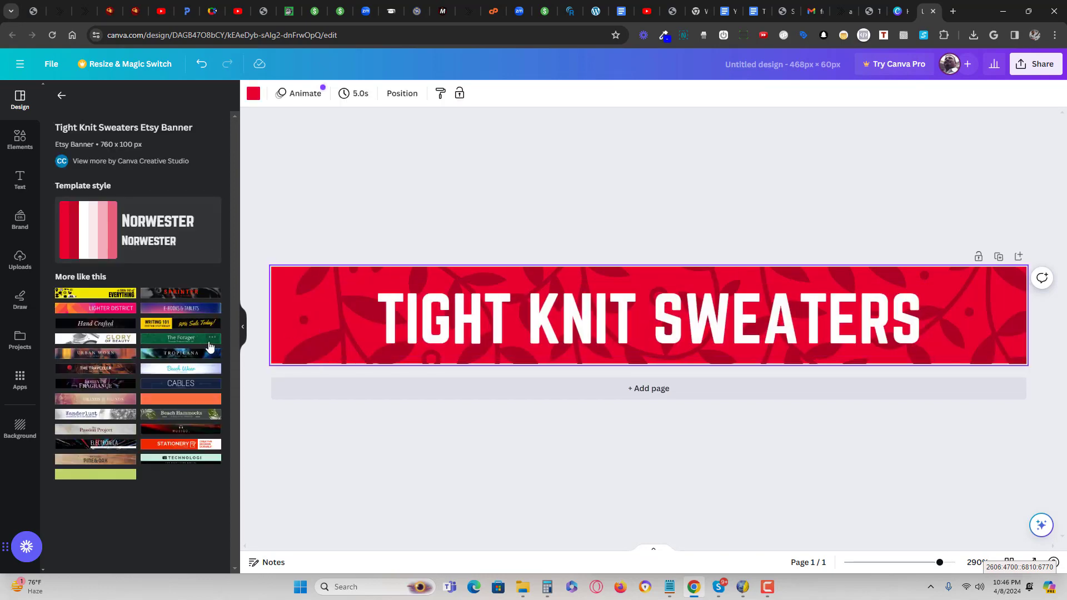
left_click(185, 341)
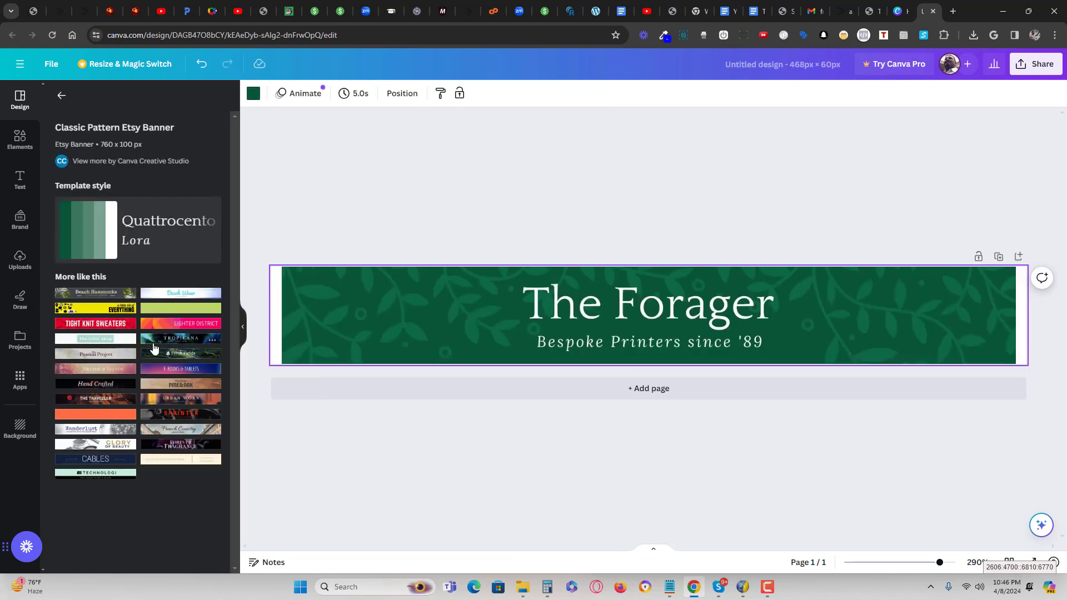
left_click(125, 354)
Step: Replace the "E-BOOKS & TABLETS" heading with the sample text "MY TEXT DDKD KDKDK DKDKDKD DKDKDKD"
left_click(519, 322)
left_click(519, 322)
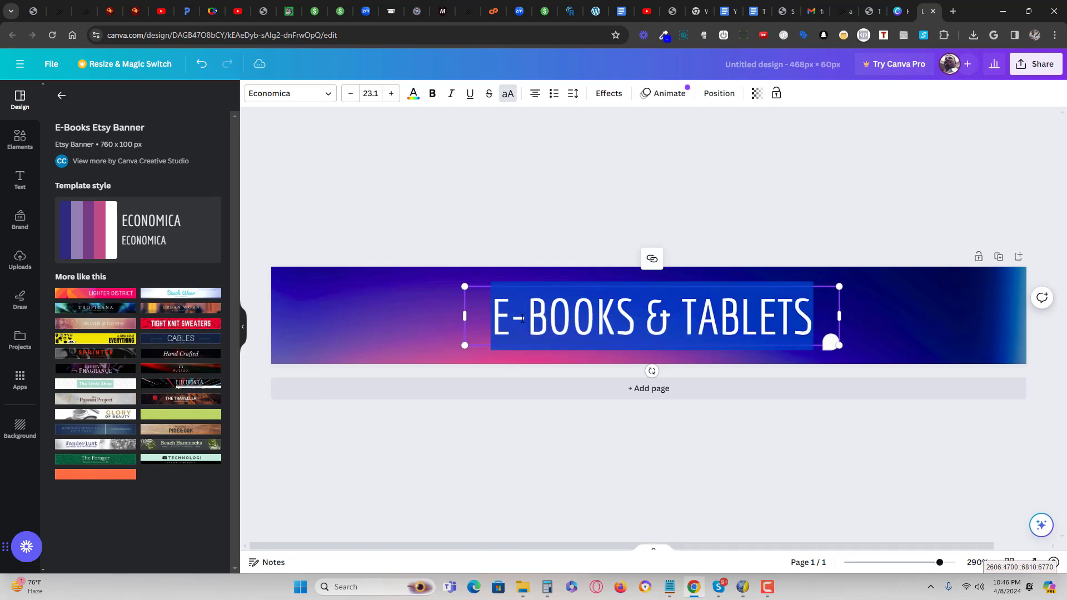
key("Left")
type("MY TEXT")
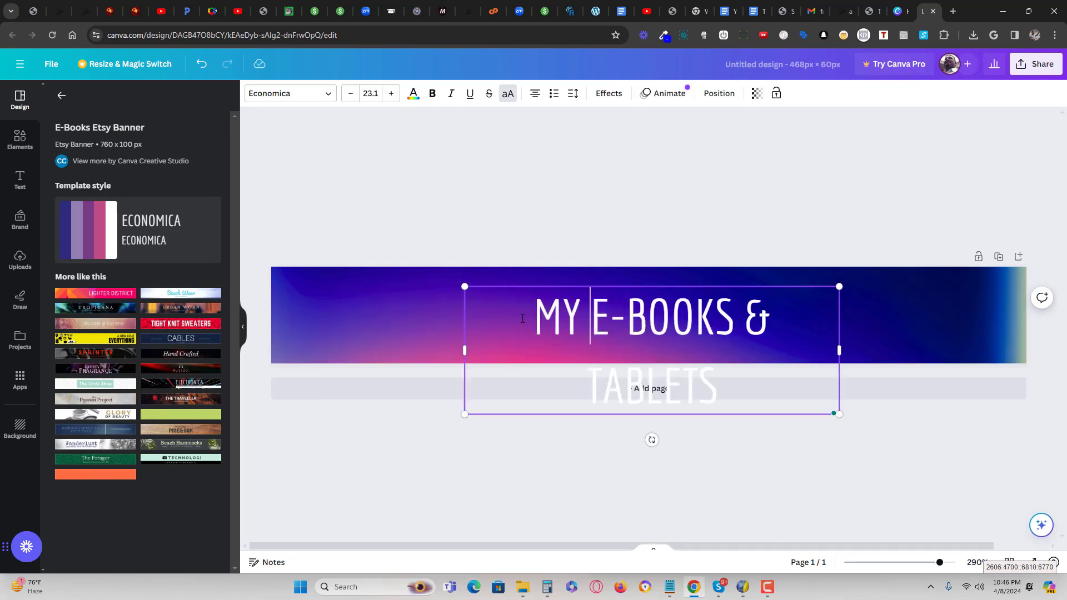
key("Delete")
key("Delete")
key("Delete")
key("Delete")
key("Delete")
key("Delete")
key("Delete")
key("Delete")
key("Delete")
key("Delete")
key("Delete")
key("Delete")
key("Delete")
key("Delete")
key("Delete")
key("Delete")
key("Delete")
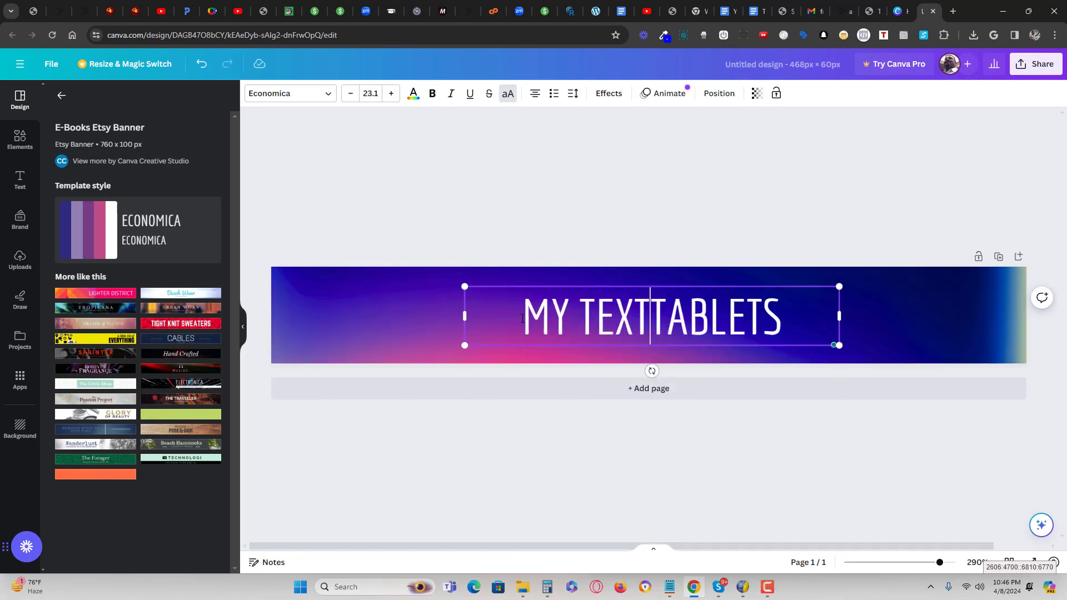
type("DDKD ")
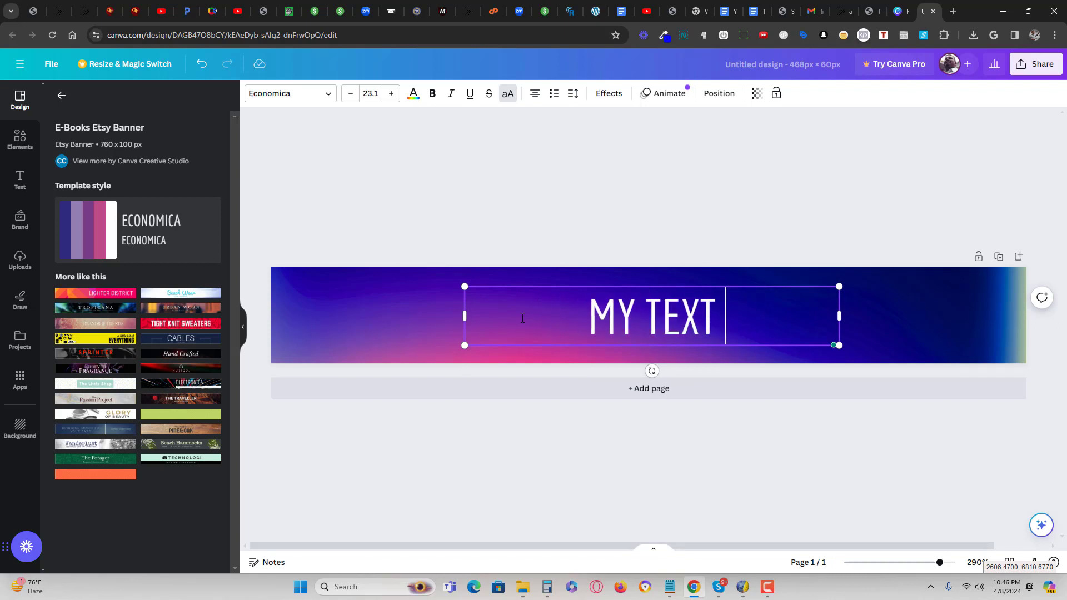
type(" KDK")
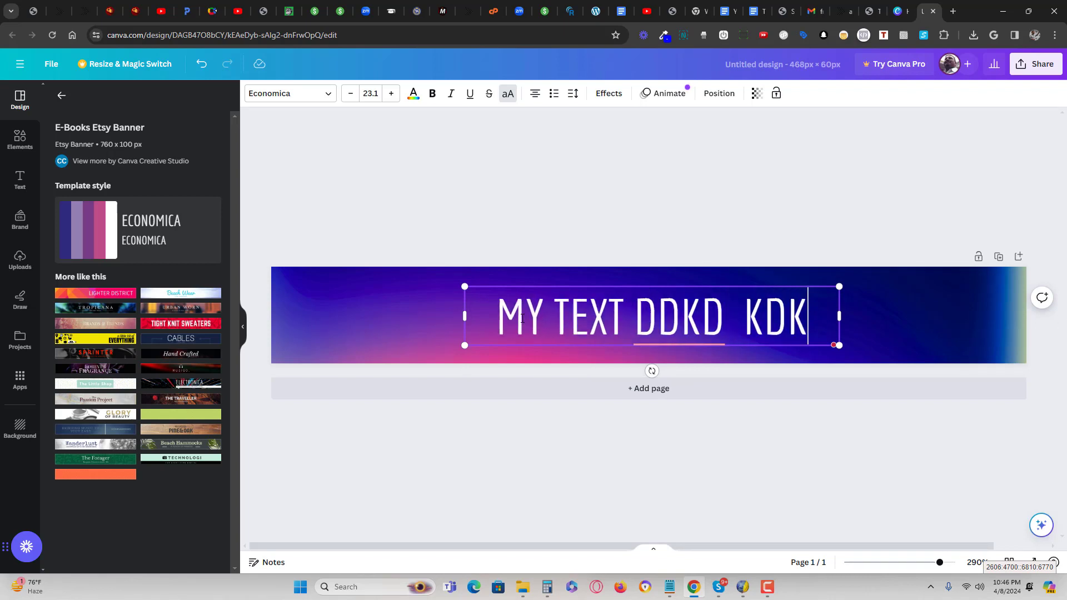
type("DK DKDKDKD DKDKDKD")
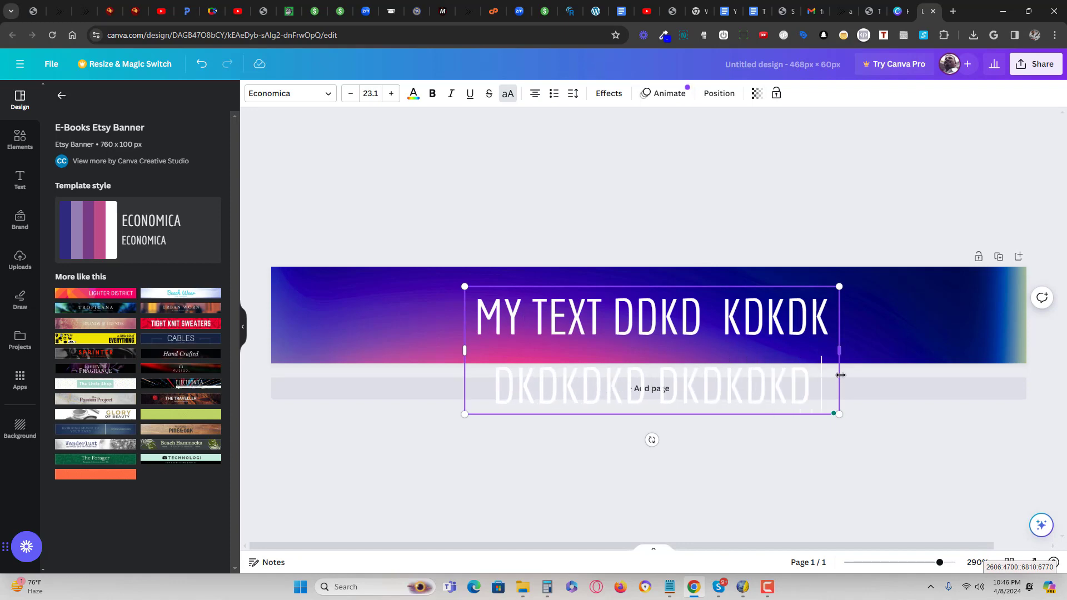
Step: Widen the heading's text box on both sides to about 458 px and shift it slightly left on the banner
left_click_drag(841, 375, 1030, 361)
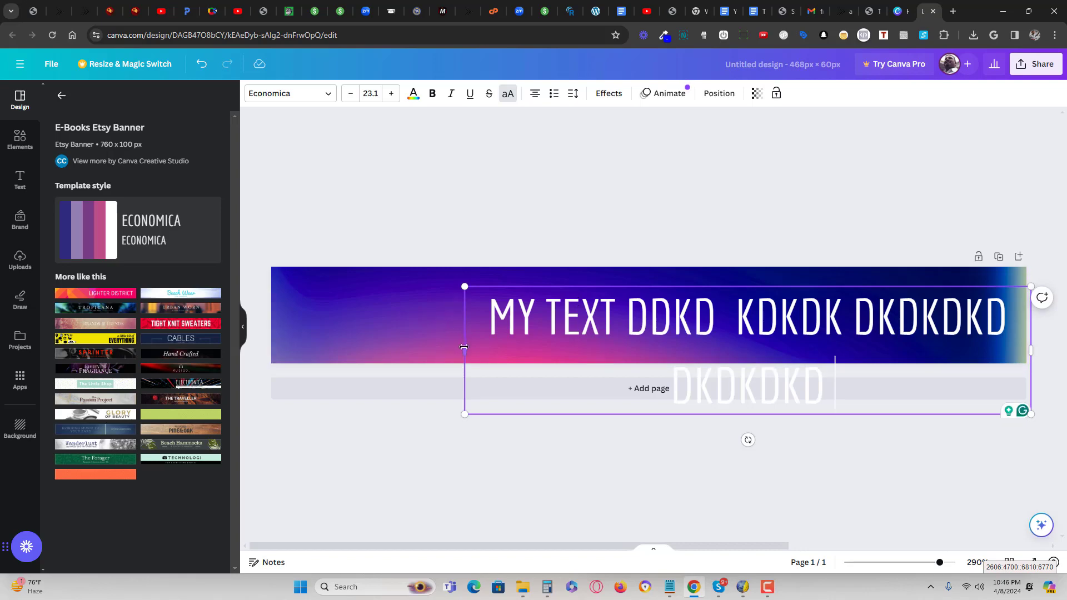
left_click_drag(464, 347, 291, 324)
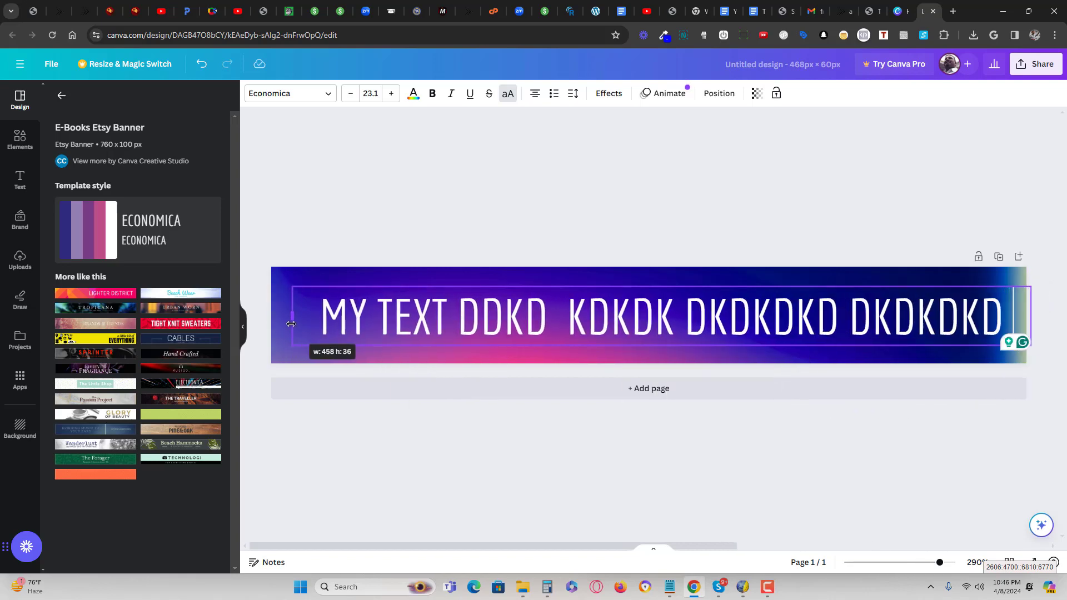
left_click(779, 425)
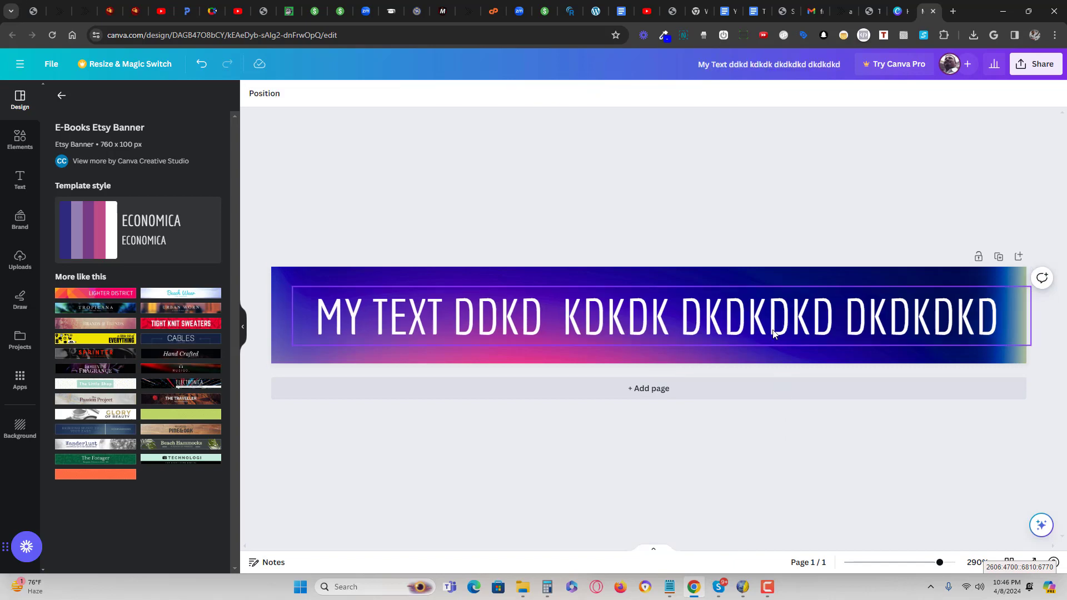
left_click(950, 296)
left_click_drag(872, 309, 859, 305)
left_click(870, 262)
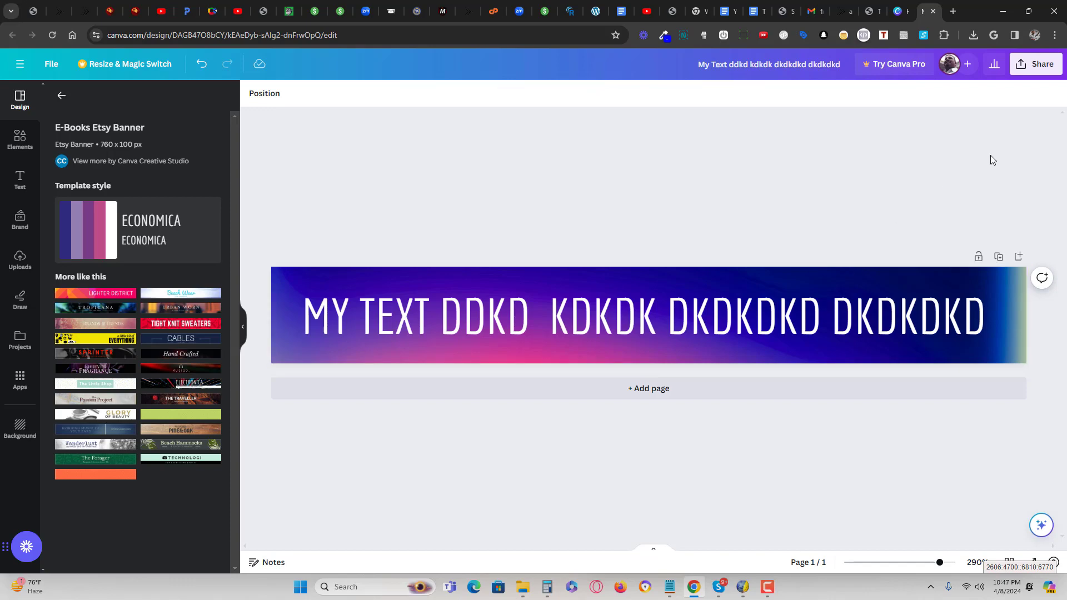
Step: Check the PNG download settings for the banner without downloading it
left_click(1034, 64)
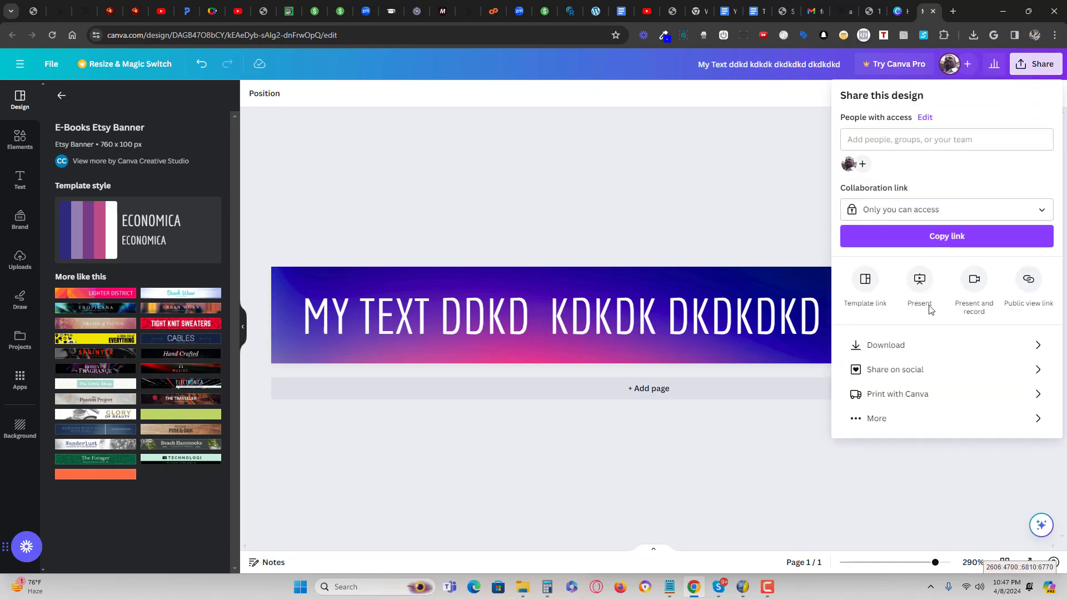
left_click(913, 346)
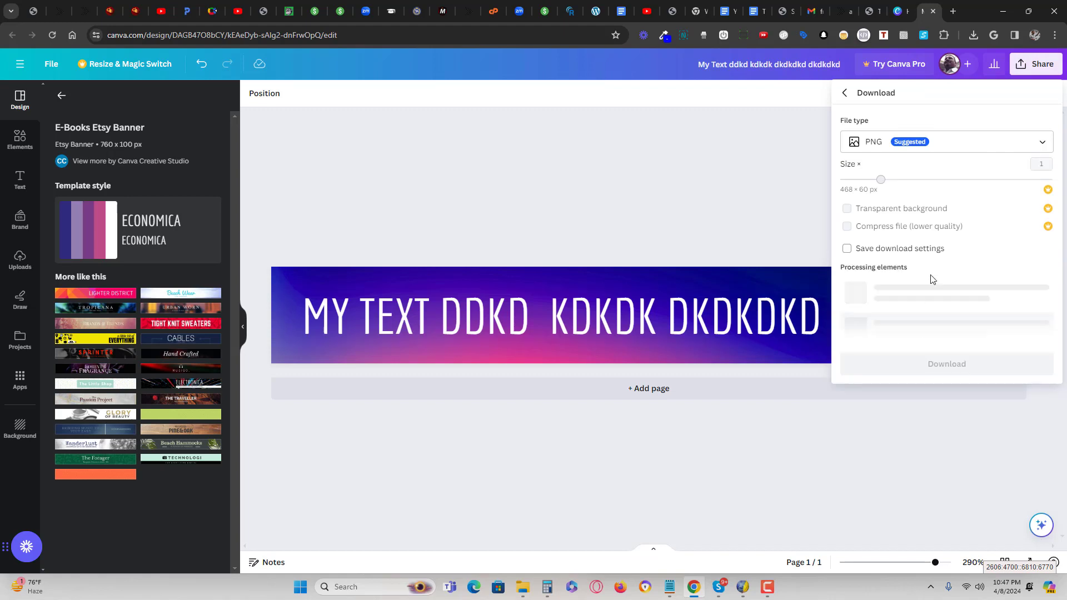
left_click(719, 203)
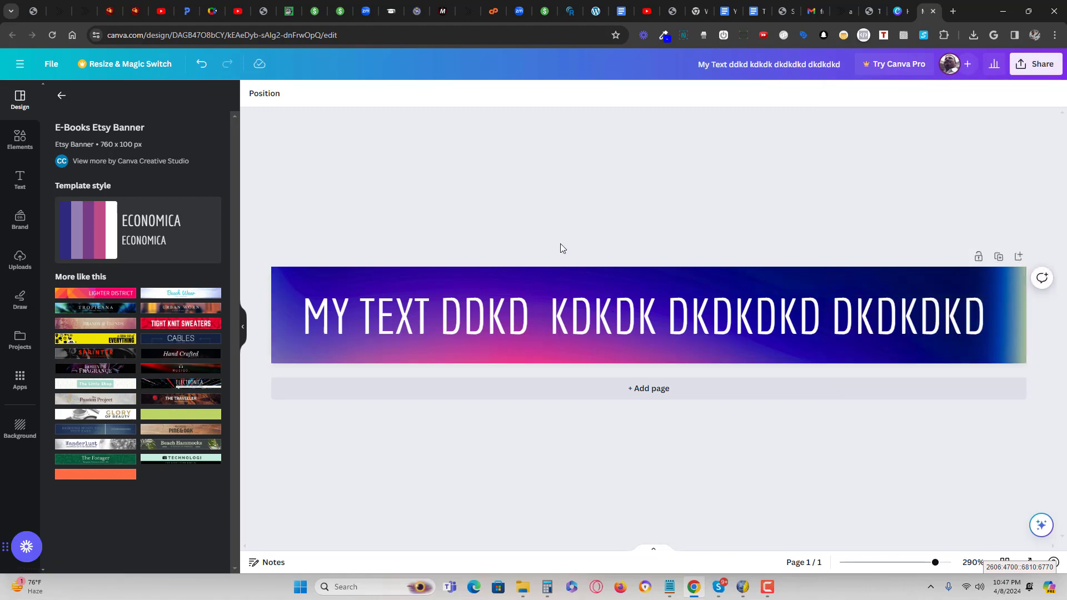
Step: Replace the current page with the Passion Project template and switch it to The Traveller banner template
left_click(108, 398)
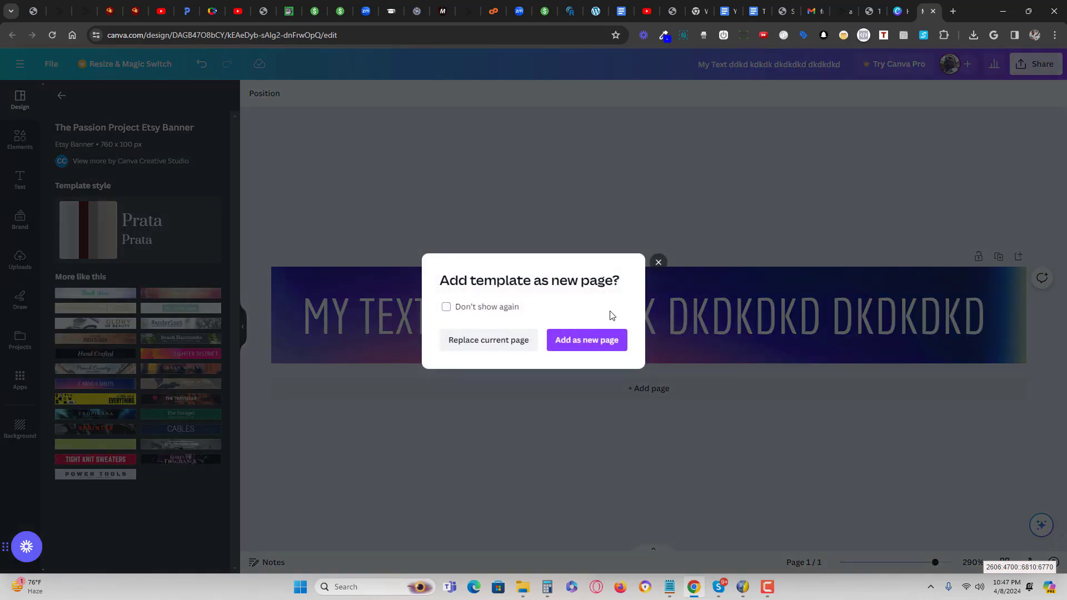
left_click(500, 342)
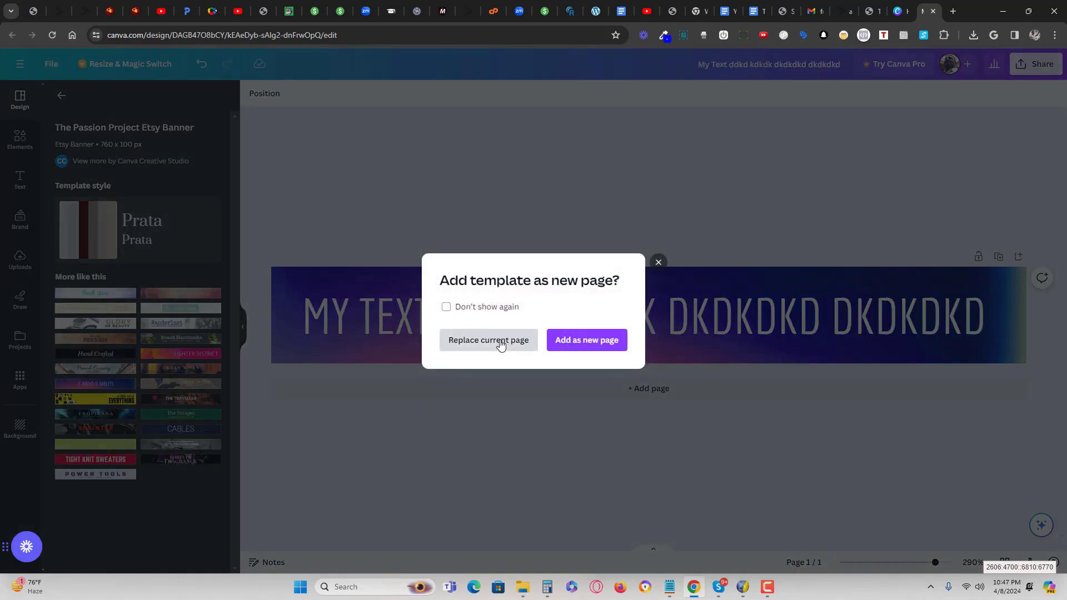
left_click(176, 404)
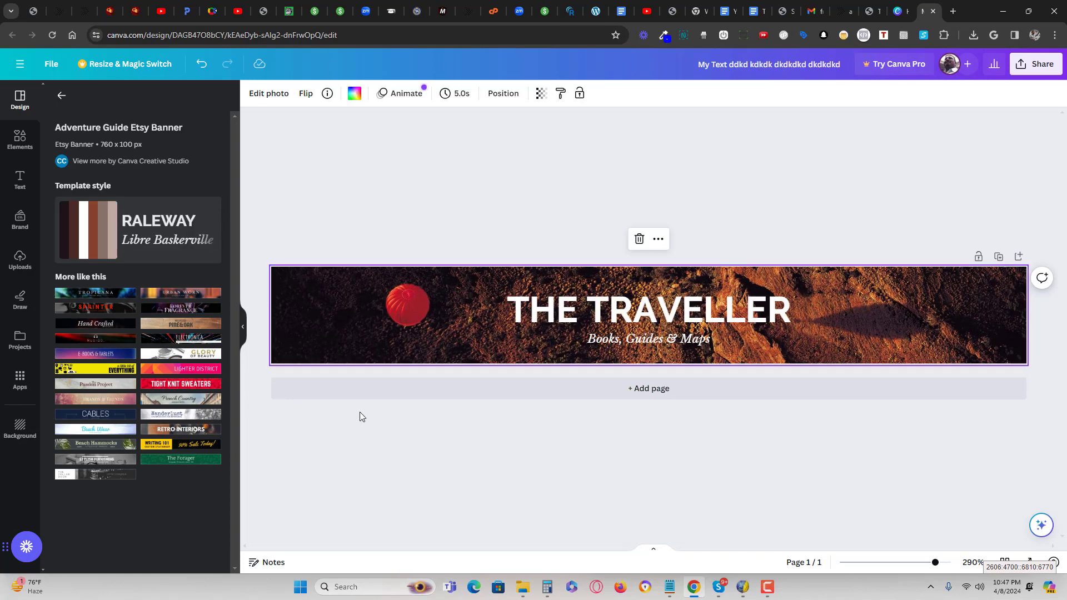
Step: Replace the banner's photo background with solid pink
left_click(384, 199)
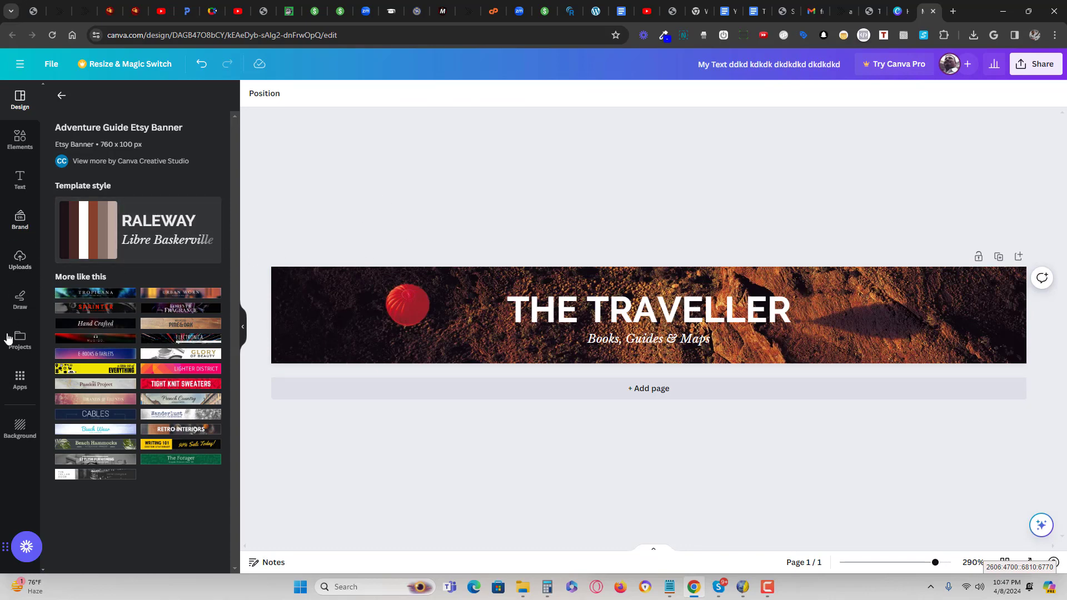
left_click(20, 428)
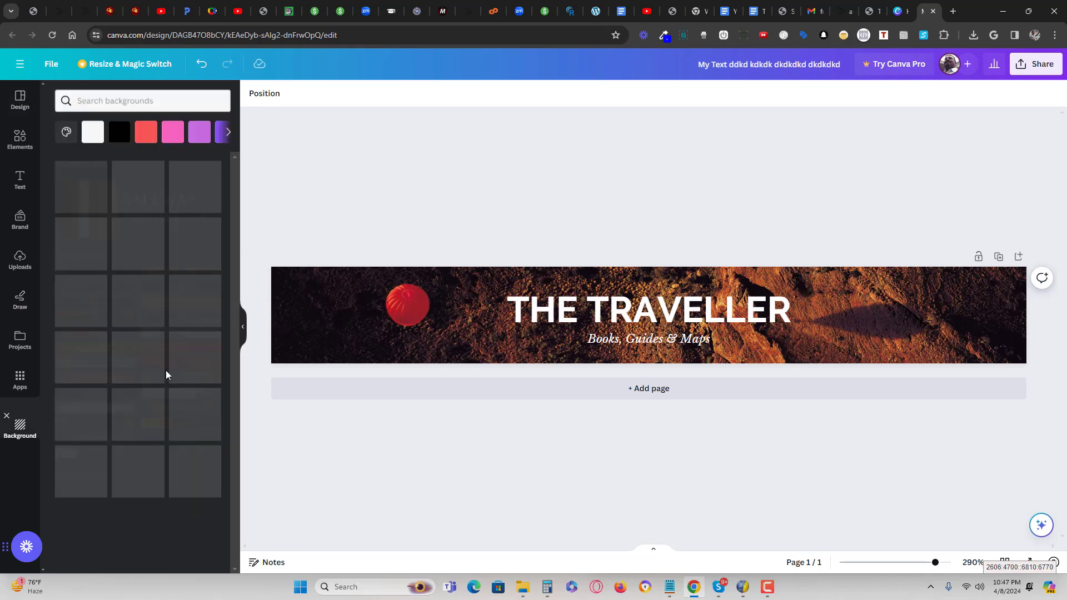
left_click(173, 134)
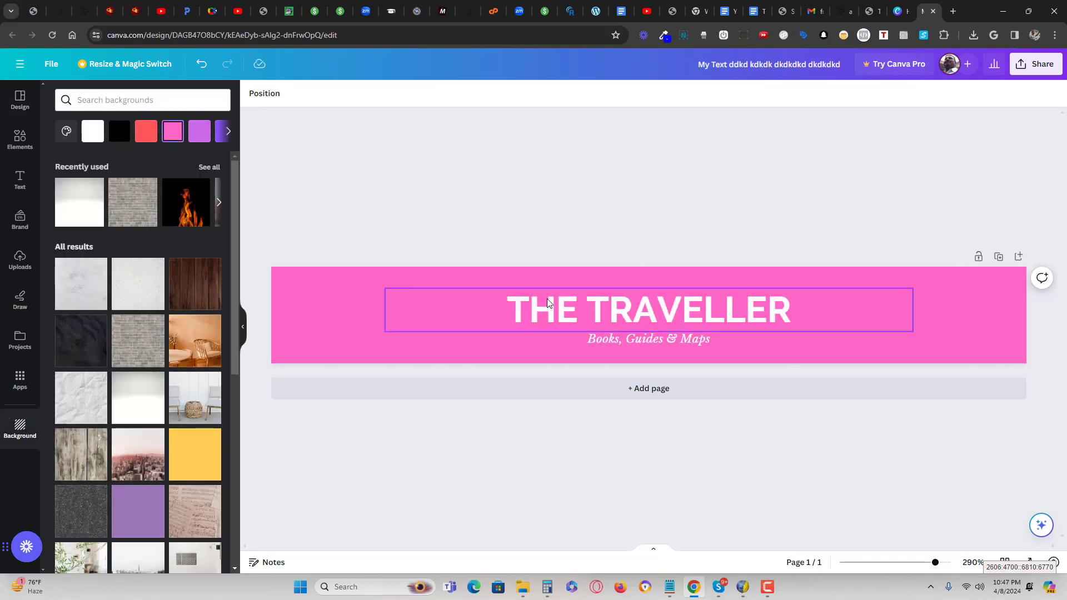
Step: Delete the "Books, Guides & Maps" subtitle and centre the "THE TRAVELLER" title on the banner
left_click(605, 344)
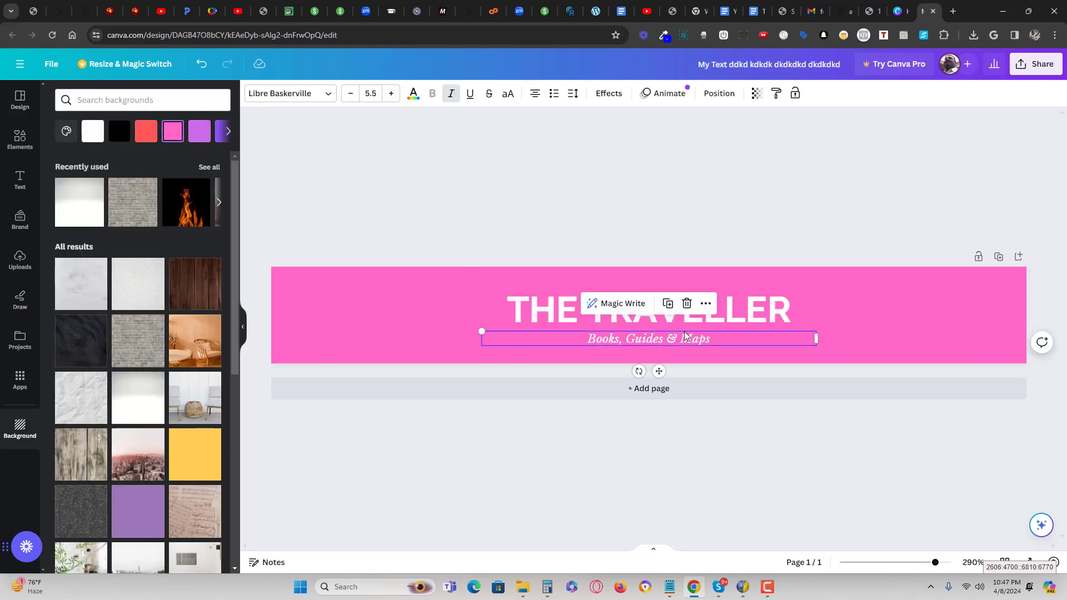
left_click(687, 302)
left_click(644, 318)
left_click_drag(642, 318, 640, 323)
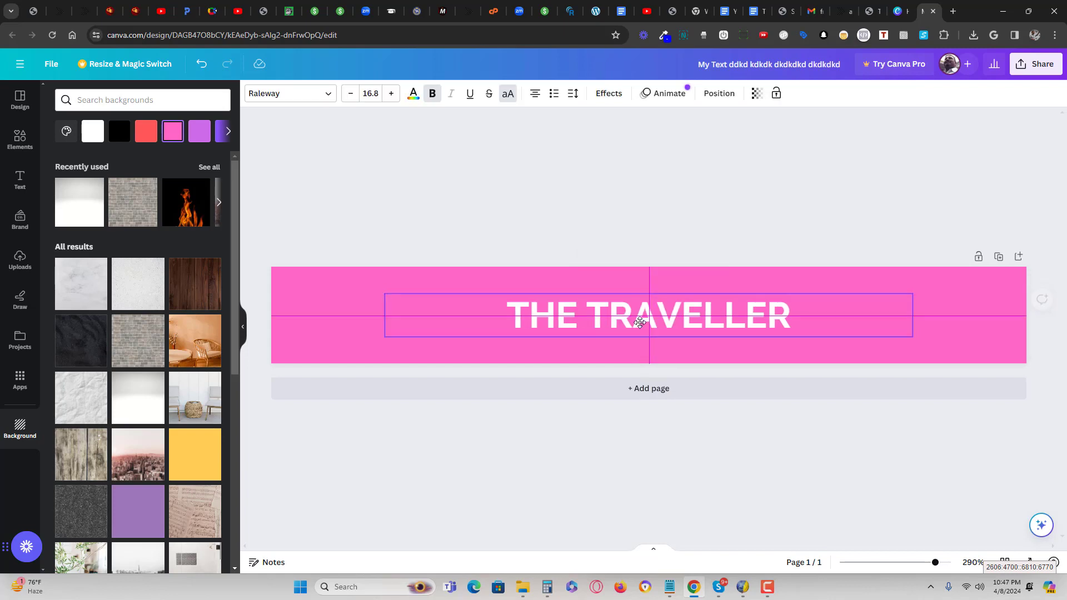
double_click(693, 328)
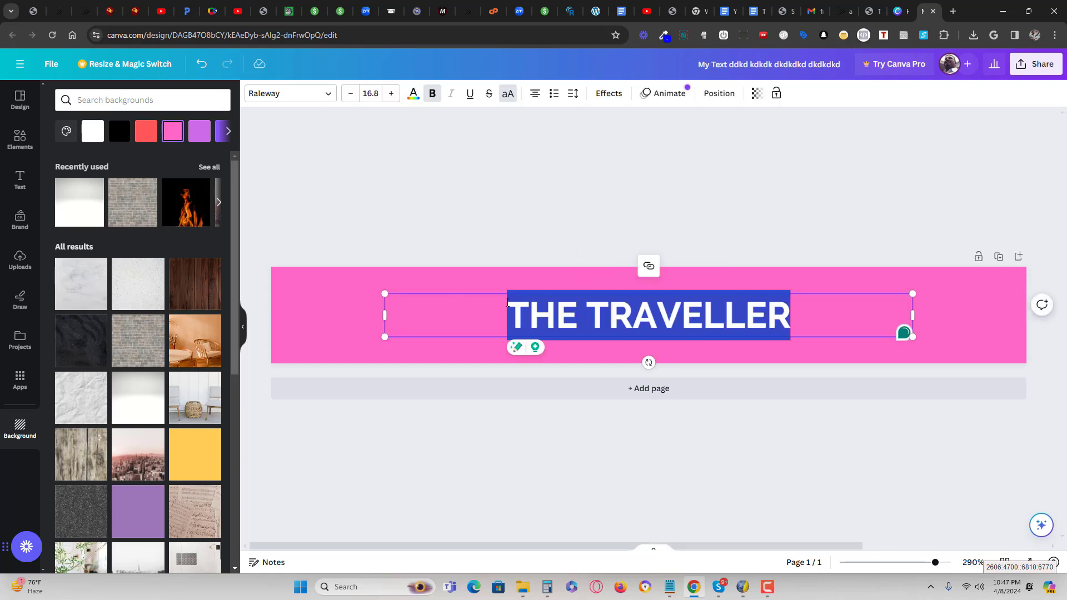
left_click(509, 307)
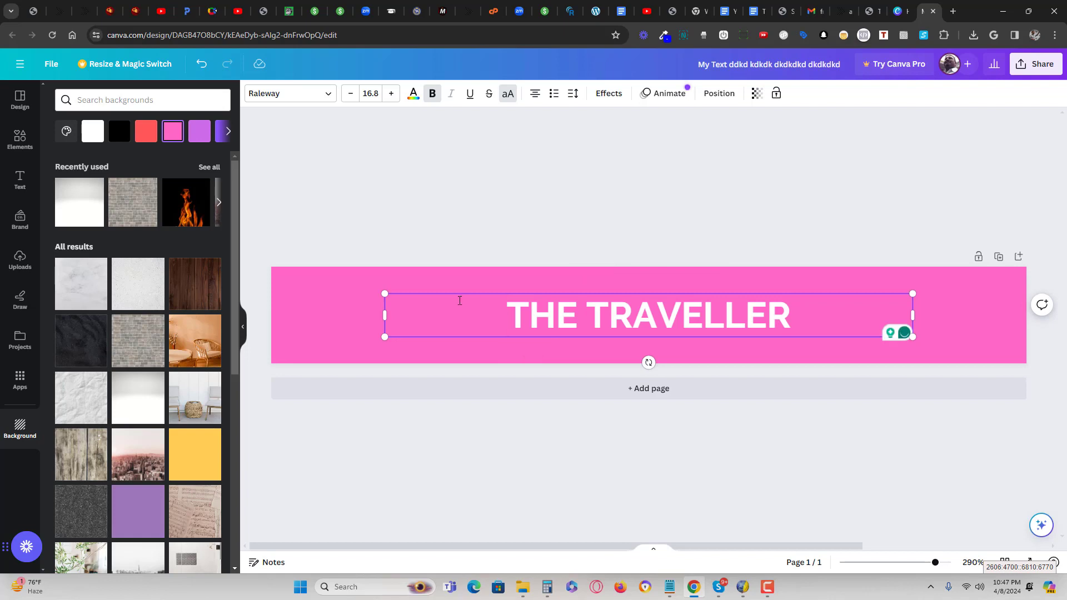
Step: Try light green, green, turquoise and light blue backgrounds, ending with a solid medium-blue background on the banner
left_click(227, 134)
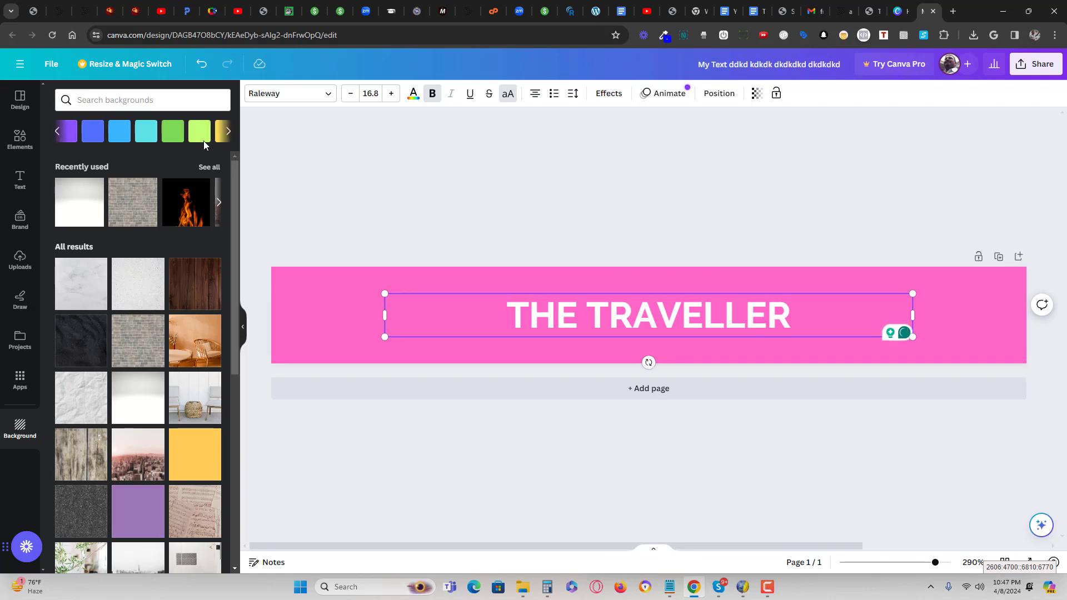
left_click(203, 139)
left_click(173, 136)
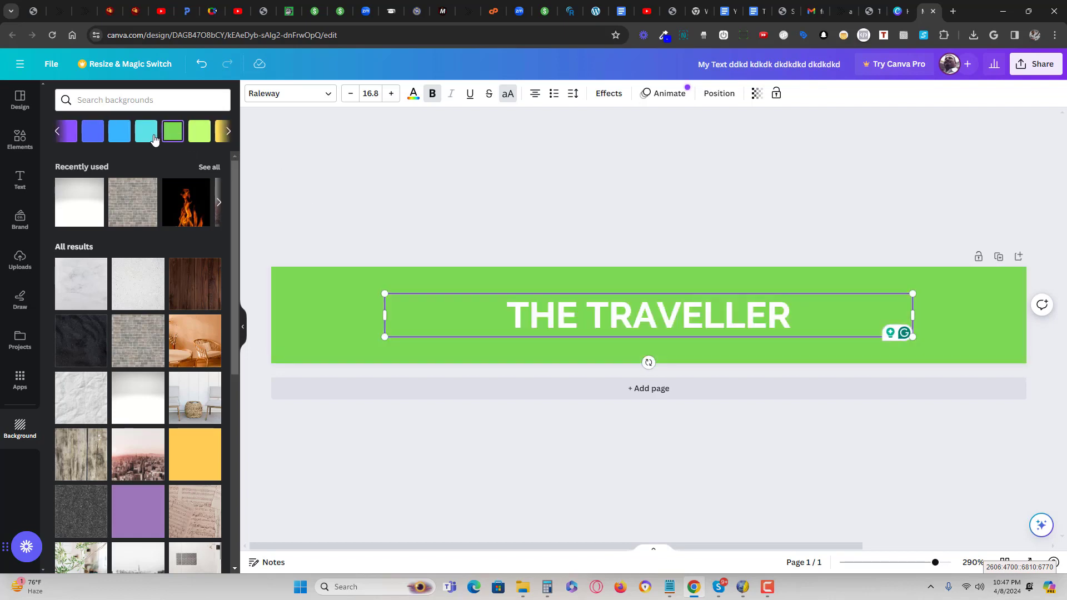
left_click(151, 138)
left_click(113, 139)
left_click(92, 133)
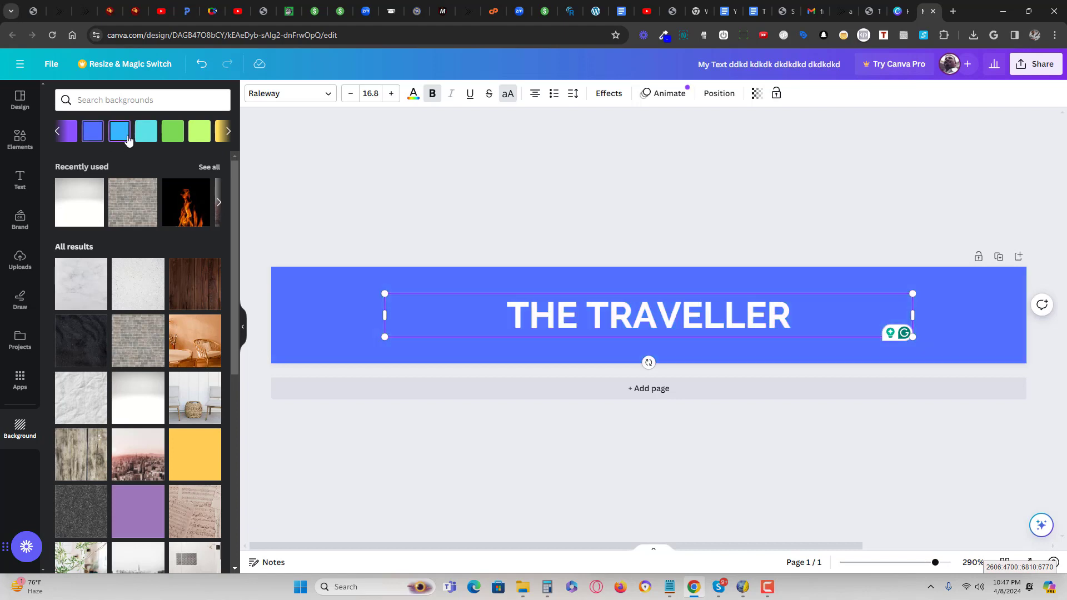
Step: Try an orange background on the banner, then set the background to solid light green
left_click(227, 132)
left_click(219, 134)
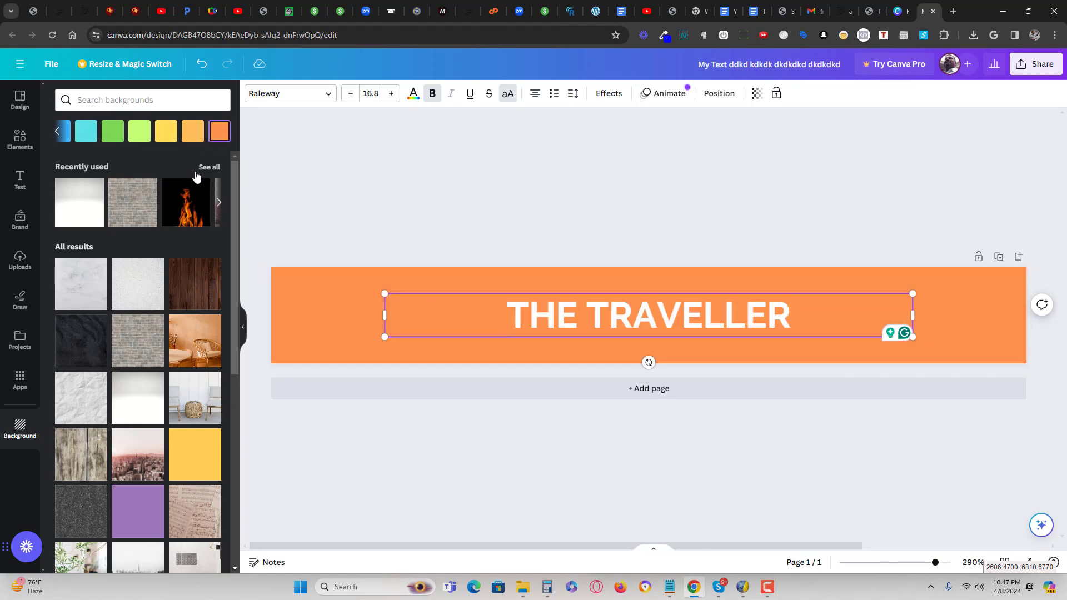
left_click(140, 136)
left_click(372, 309)
left_click(470, 312)
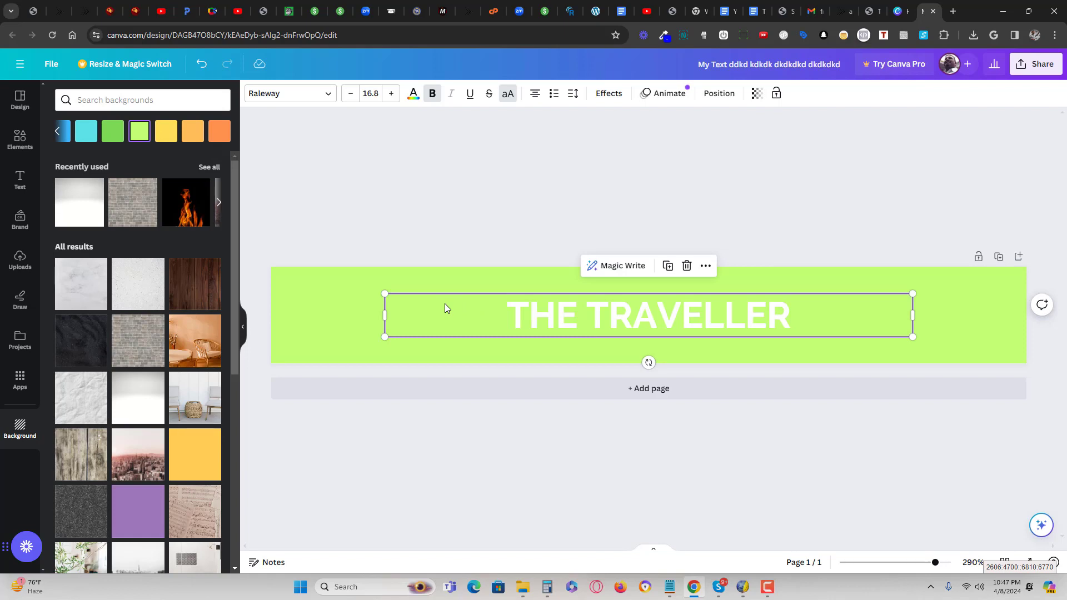
double_click(446, 306)
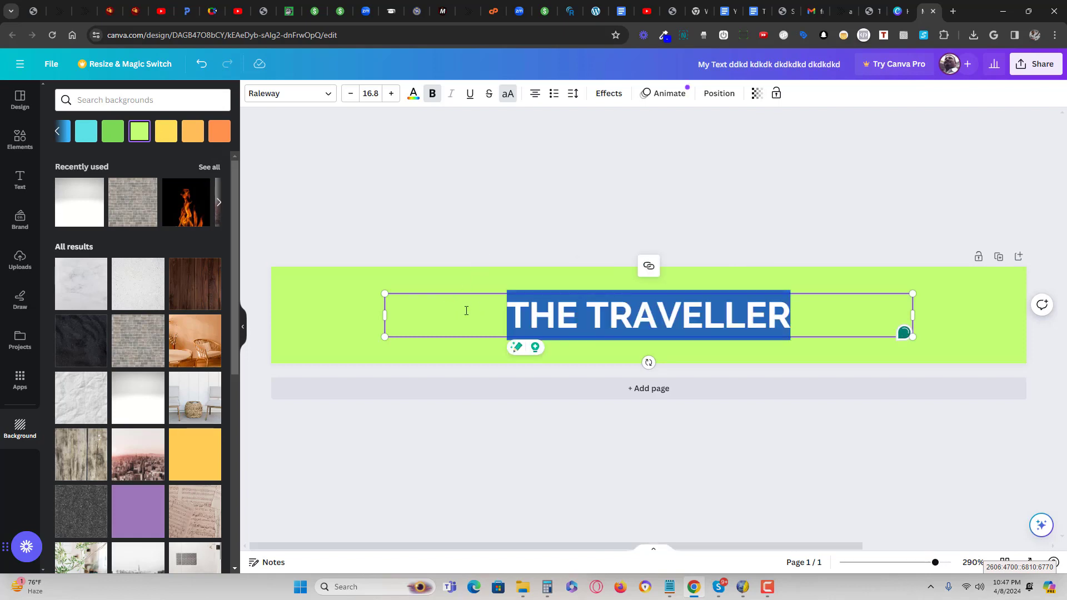
left_click(485, 282)
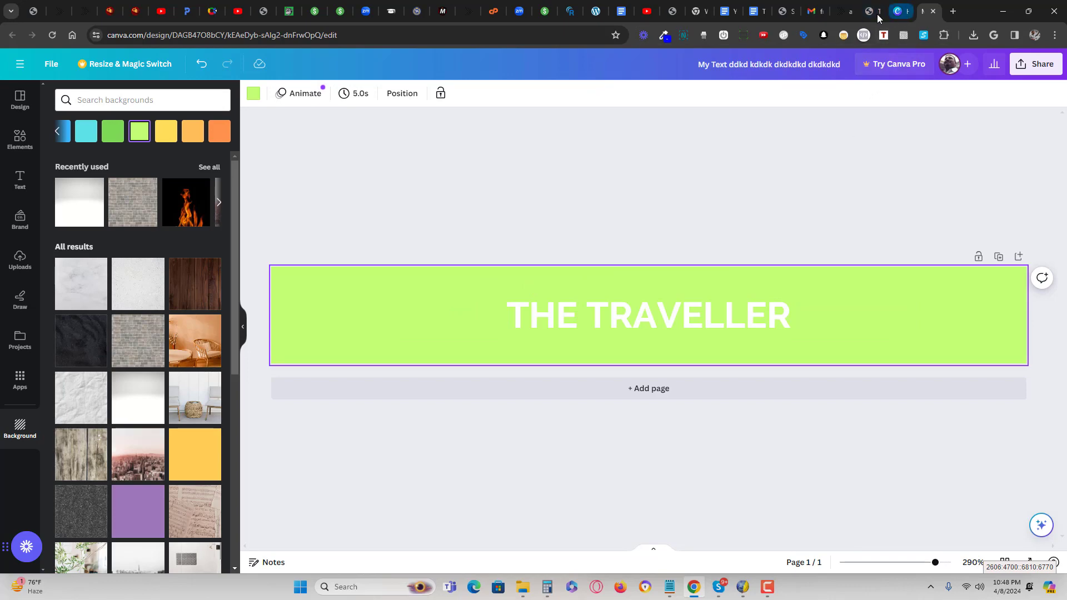
Step: Copy the "Guaranteed Leads & Commission Funnel" heading from the llpgpro.com landing page
left_click(844, 11)
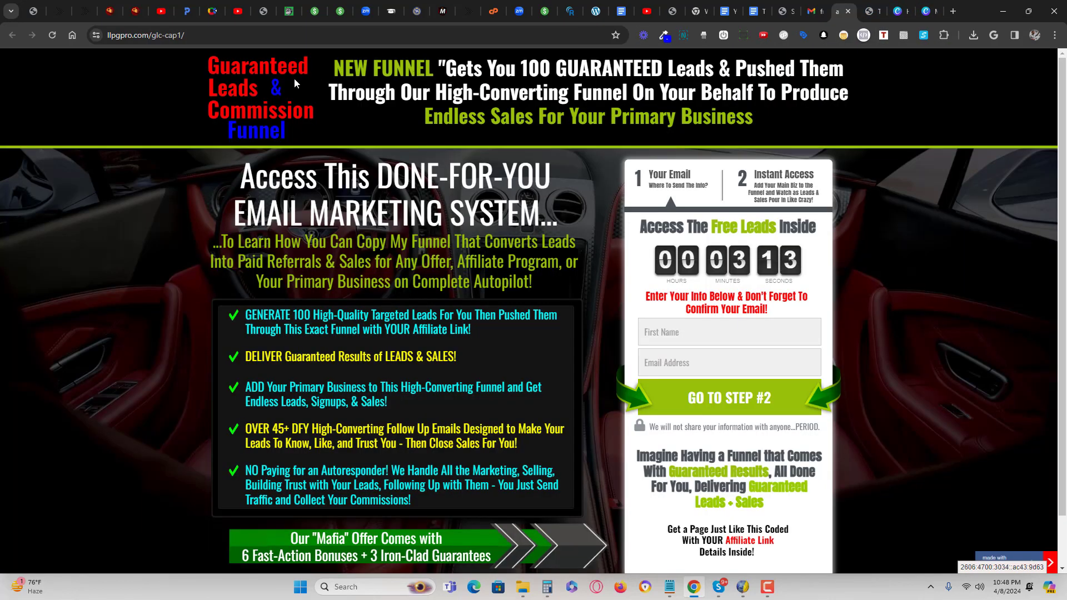
key("F9")
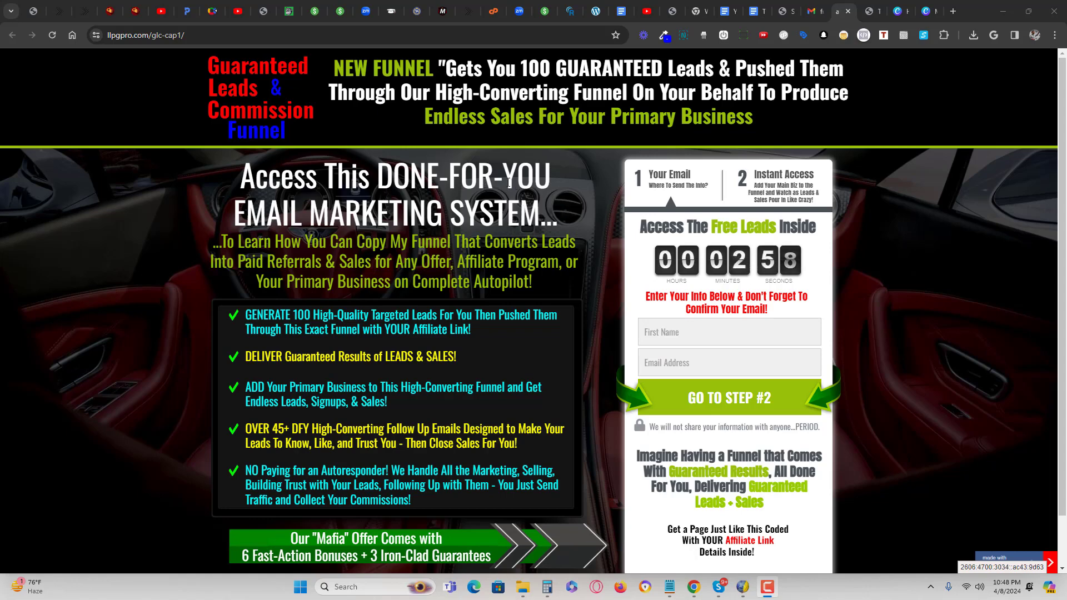
triple_click(295, 128)
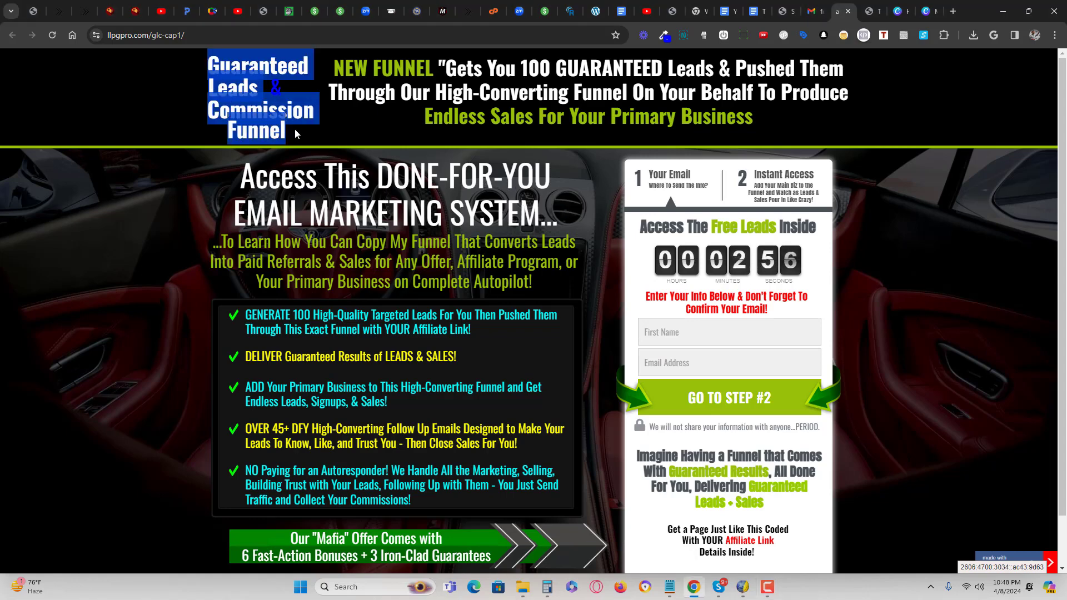
right_click(295, 128)
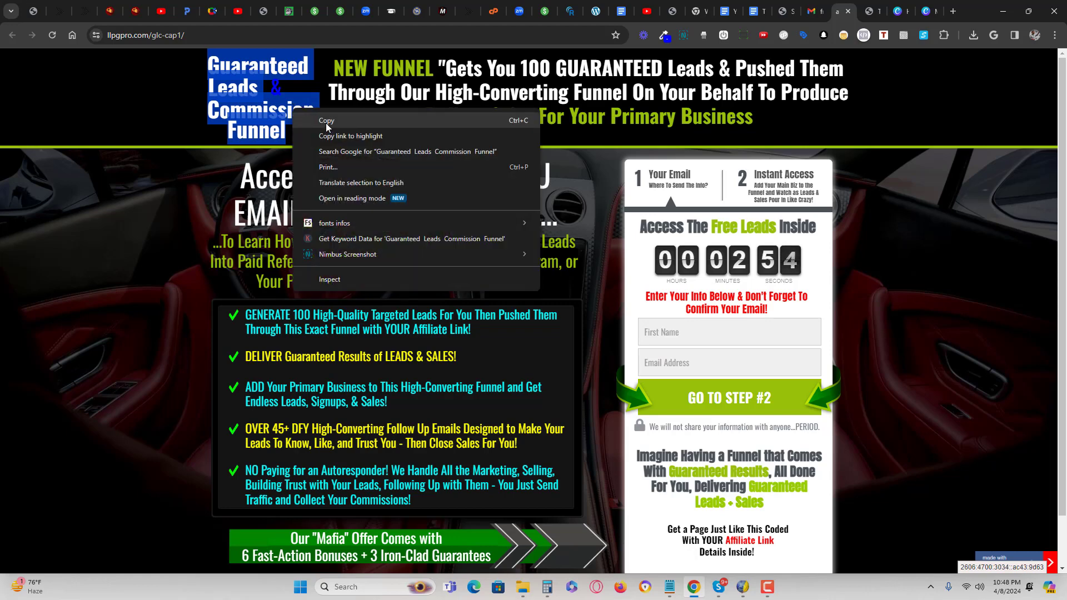
left_click(325, 125)
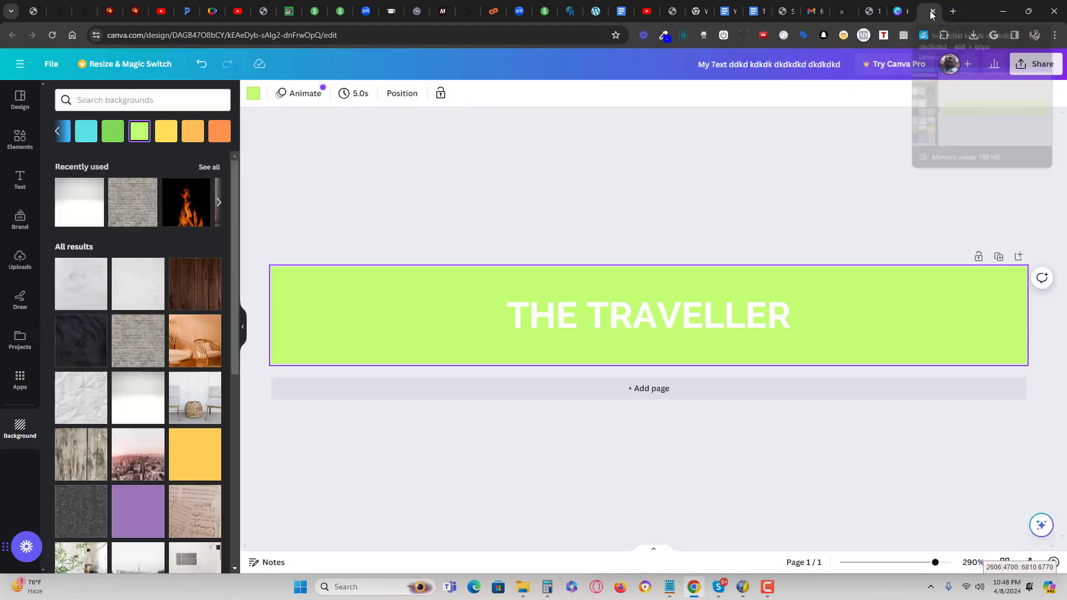
Step: Replace the "THE TRAVELLER" title in the Canva banner with the copied heading
left_click(923, 11)
left_click(686, 320)
left_click(686, 321)
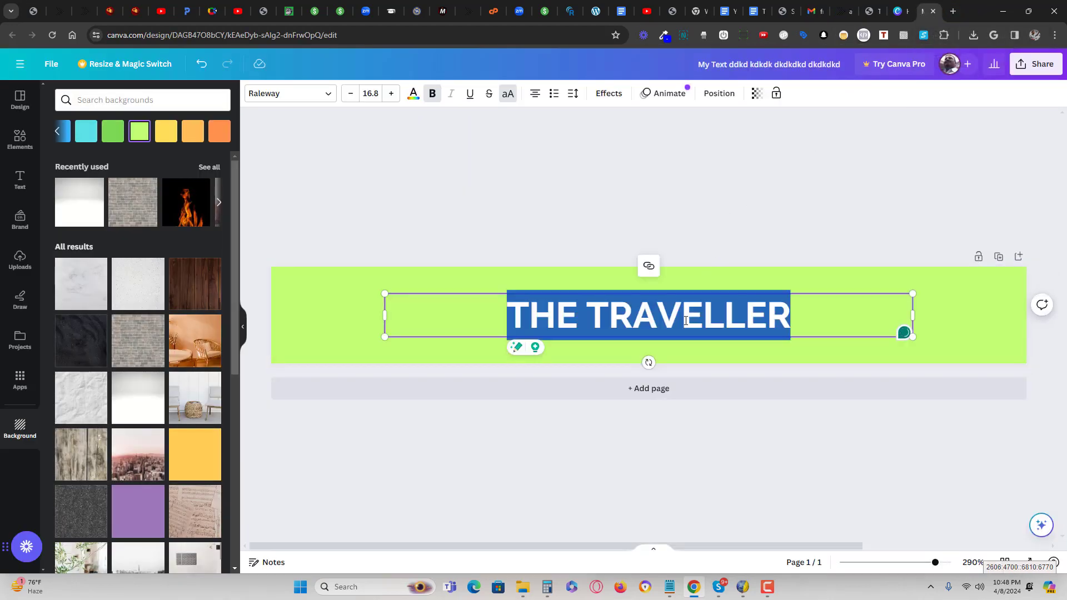
key("ctrl+v")
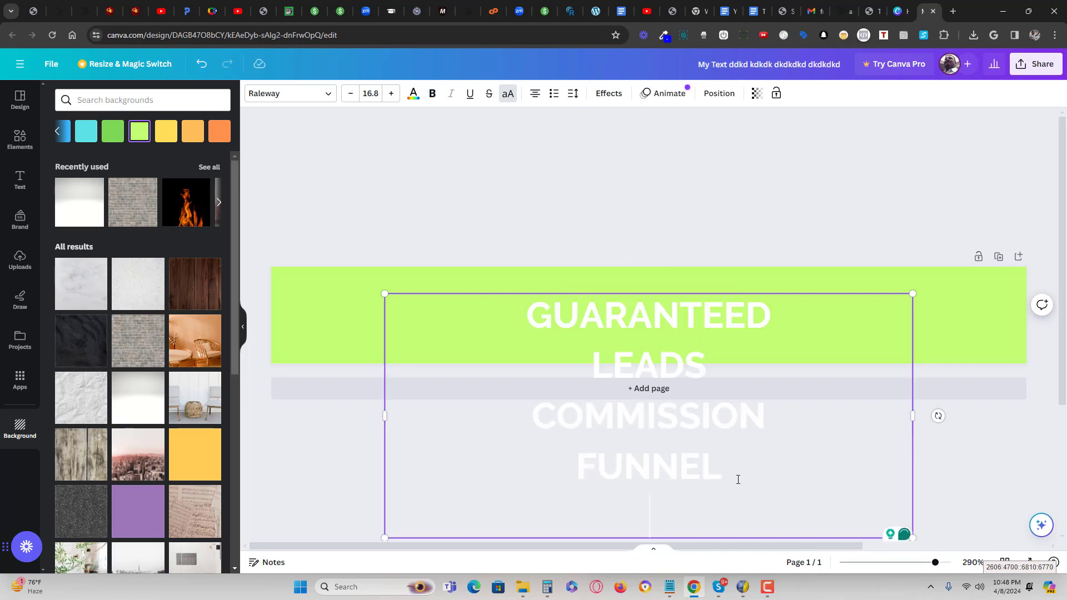
Step: Colour the pasted heading black and widen its text box on both sides to nearly the full banner width
left_click_drag(738, 480, 553, 335)
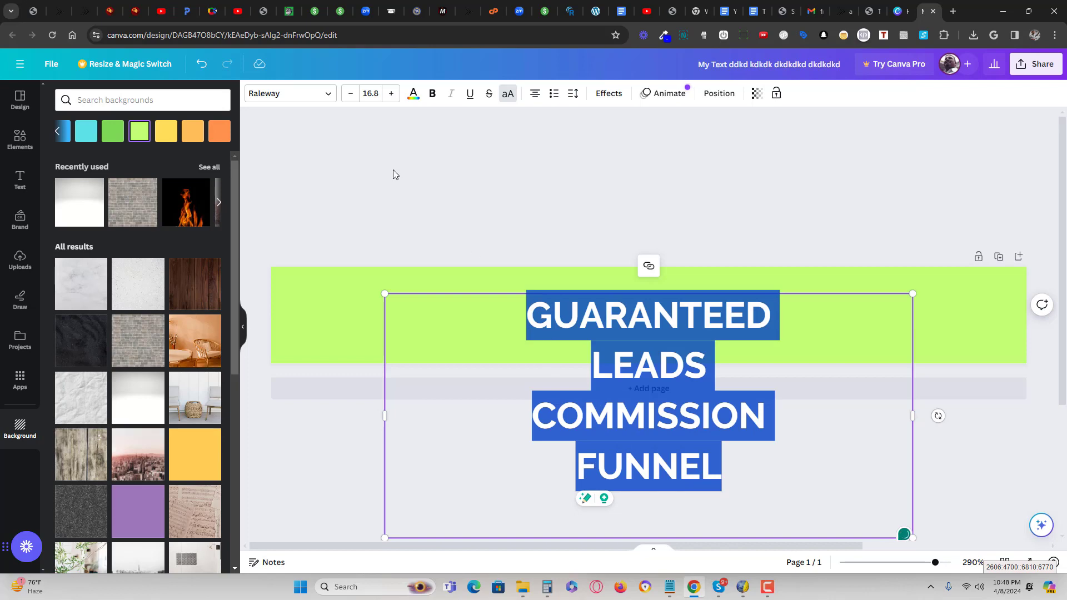
left_click(413, 96)
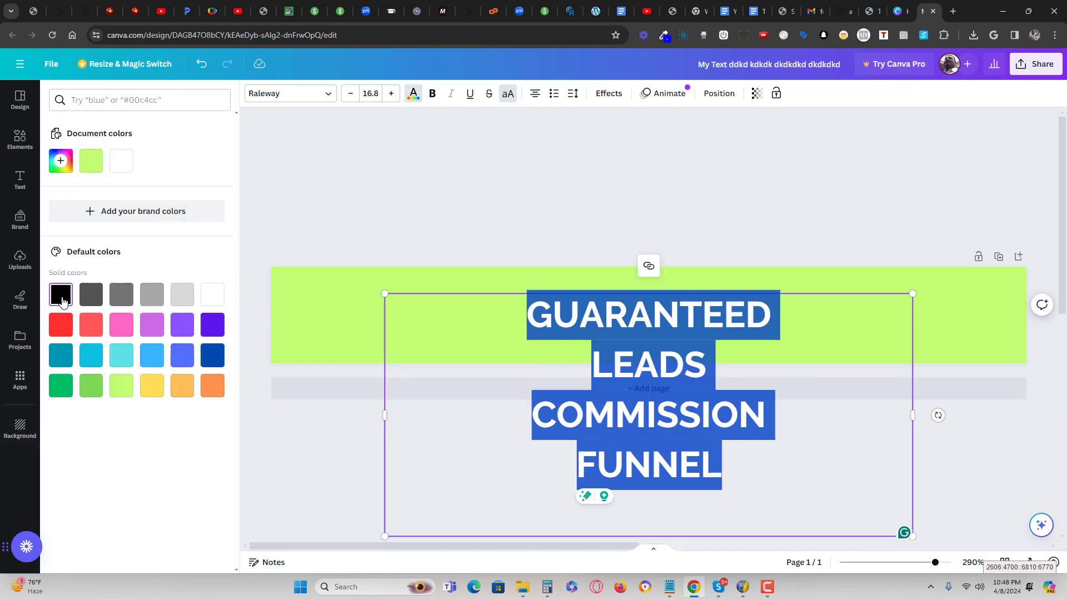
left_click(508, 360)
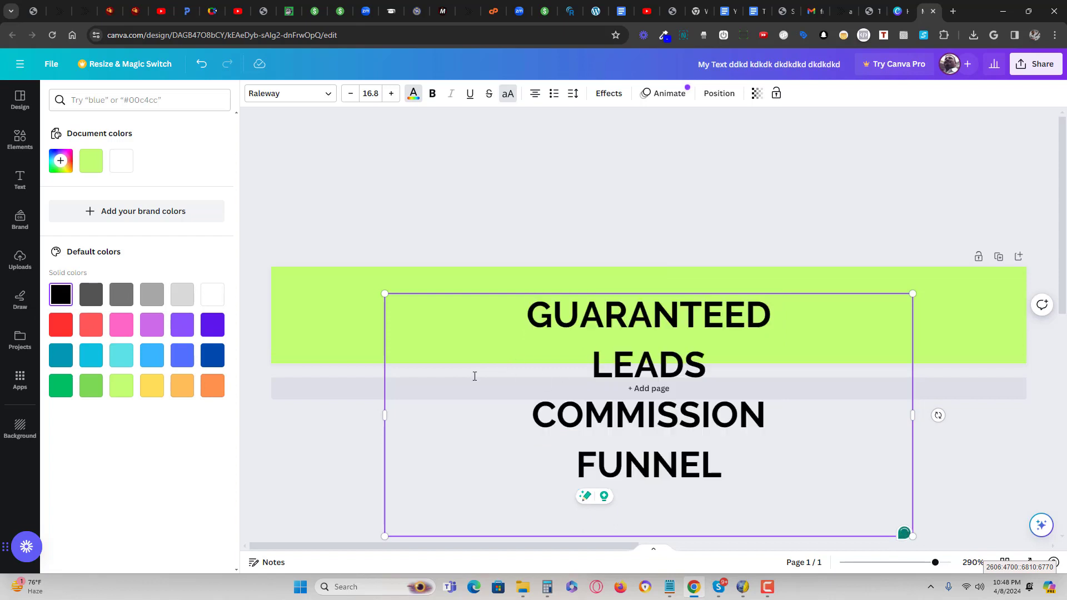
left_click_drag(382, 415, 281, 414)
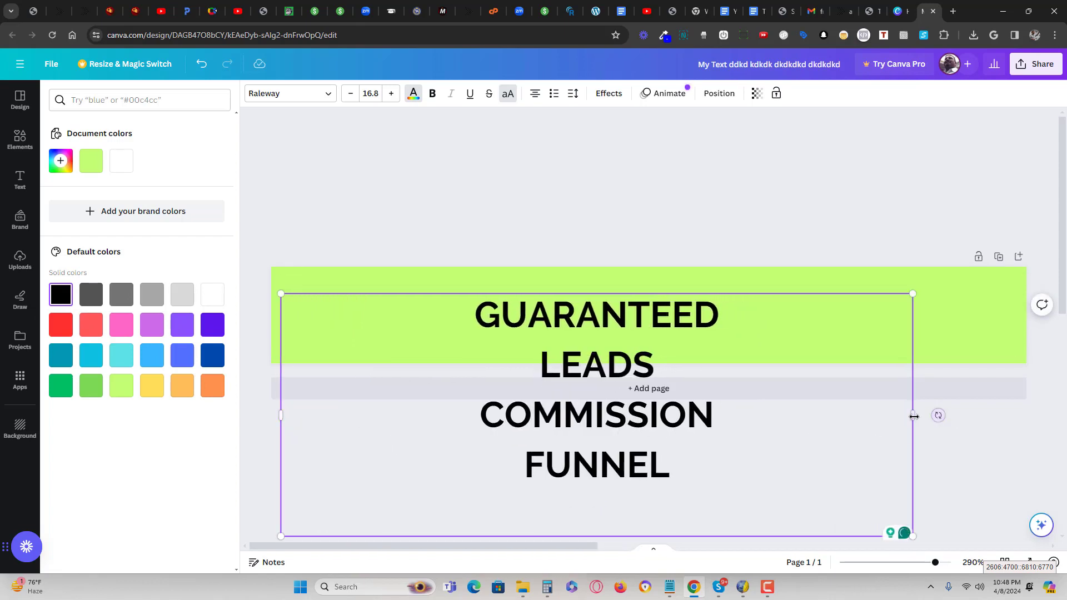
left_click_drag(911, 414, 1020, 413)
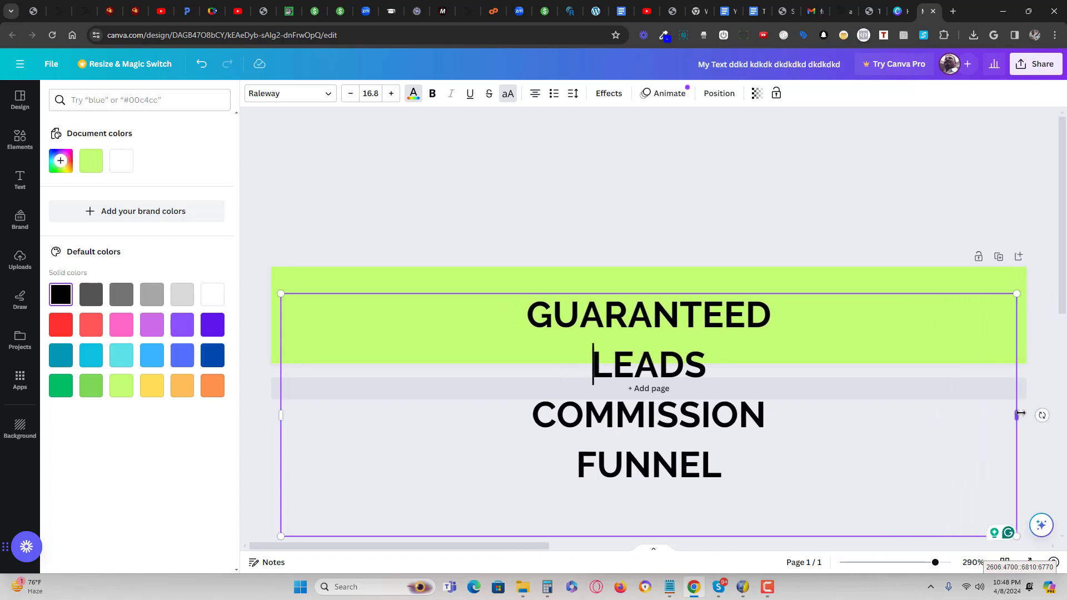
Step: Set the font size of all four heading lines to 12
left_click(350, 93)
left_click(351, 93)
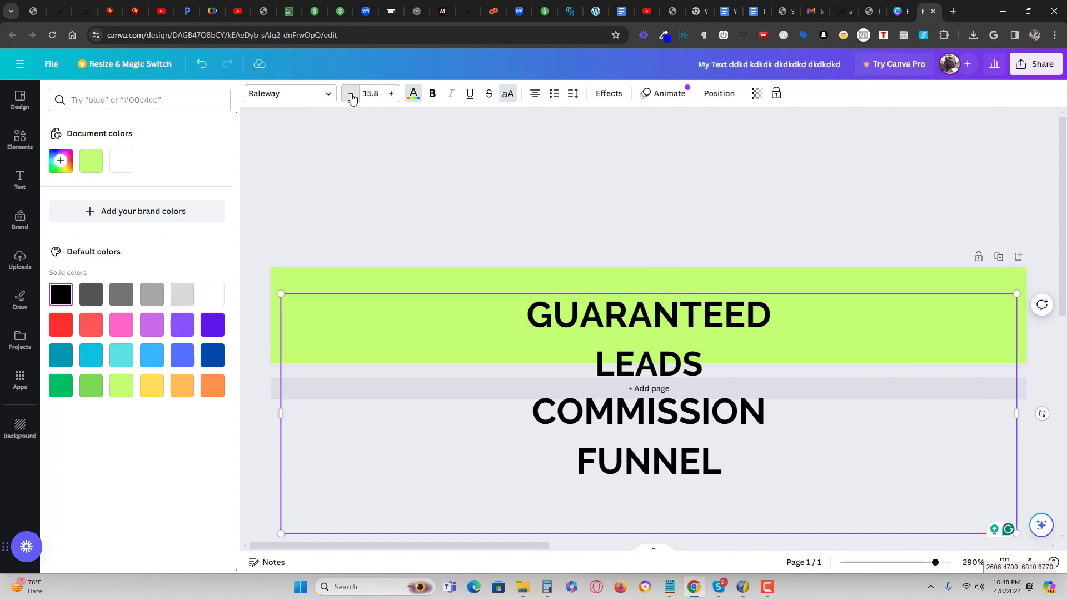
left_click_drag(721, 464, 480, 235)
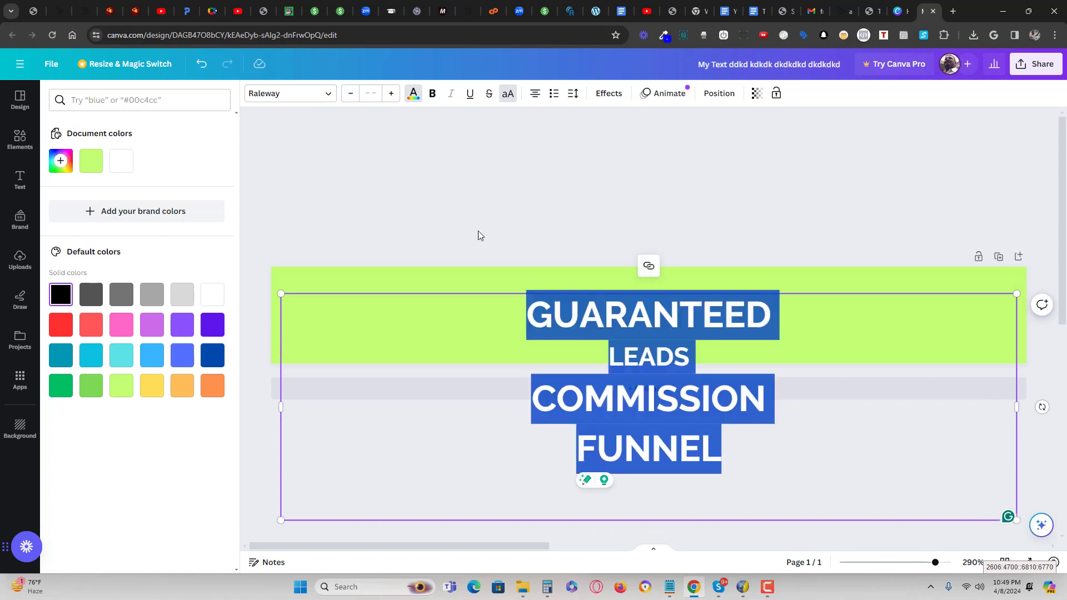
left_click(371, 94)
type("12")
key("Return")
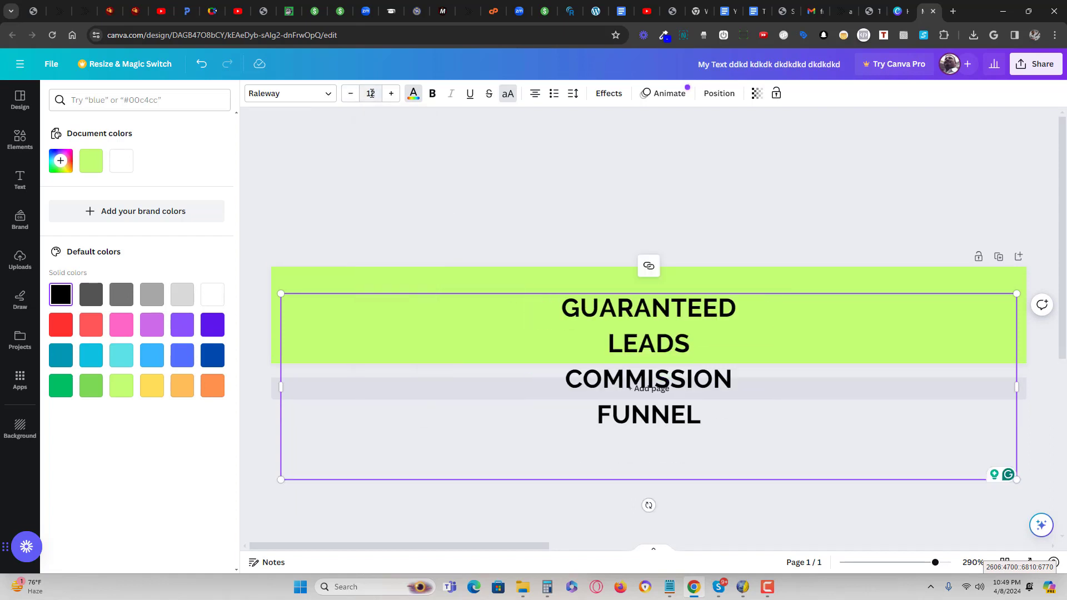
Step: Remove the line breaks so the heading reads "GUARANTEED LEADS COMMISSION FUNNEL" as continuous text, and delete the empty lines after it
left_click(783, 314)
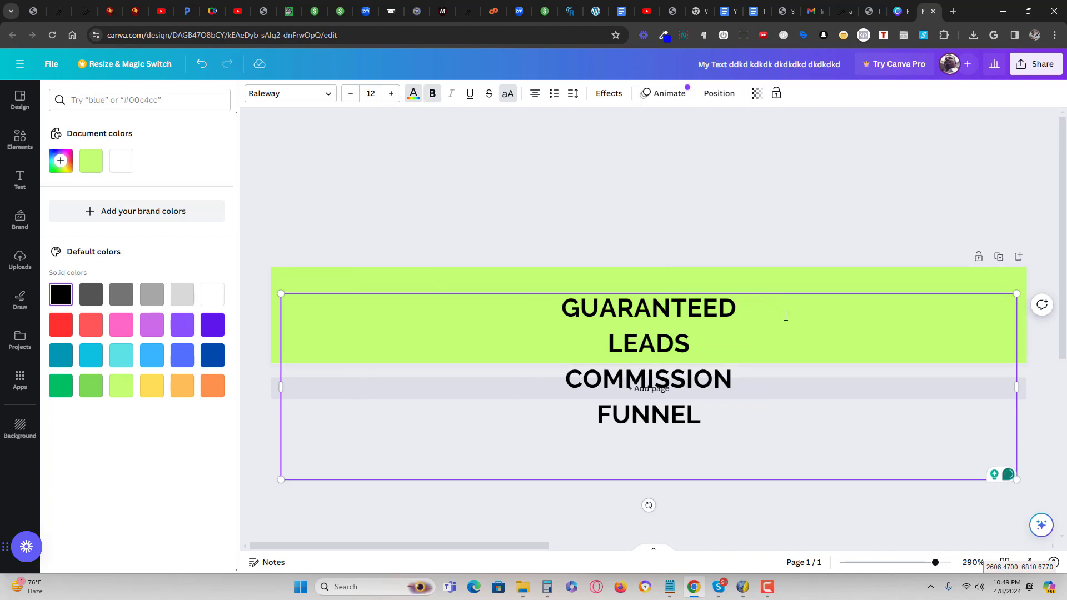
key("Delete")
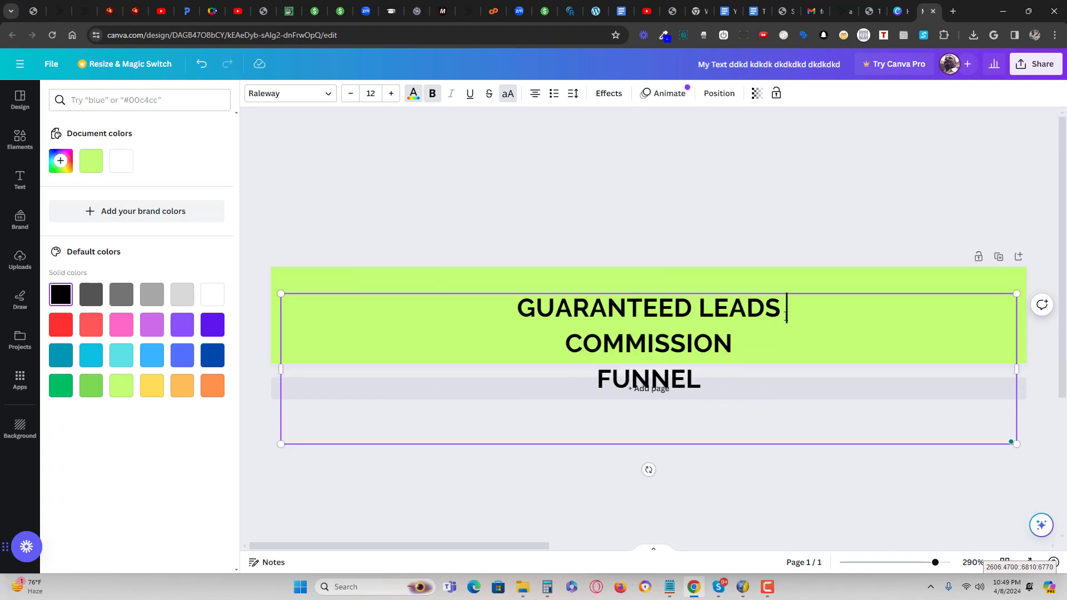
key("Delete")
key("End")
key("Delete")
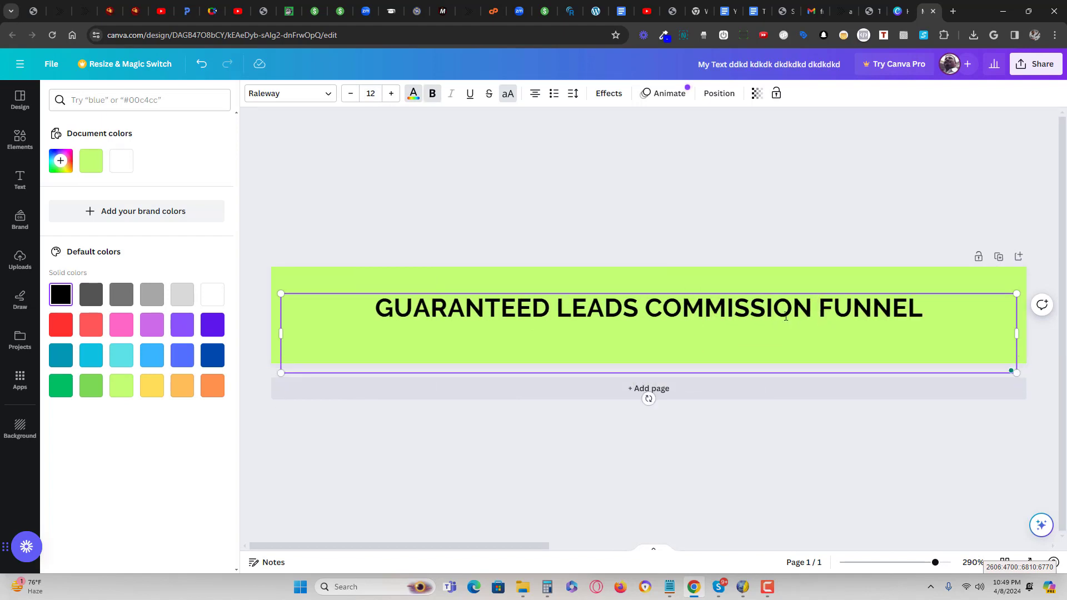
key("Home")
key("End")
key("Delete")
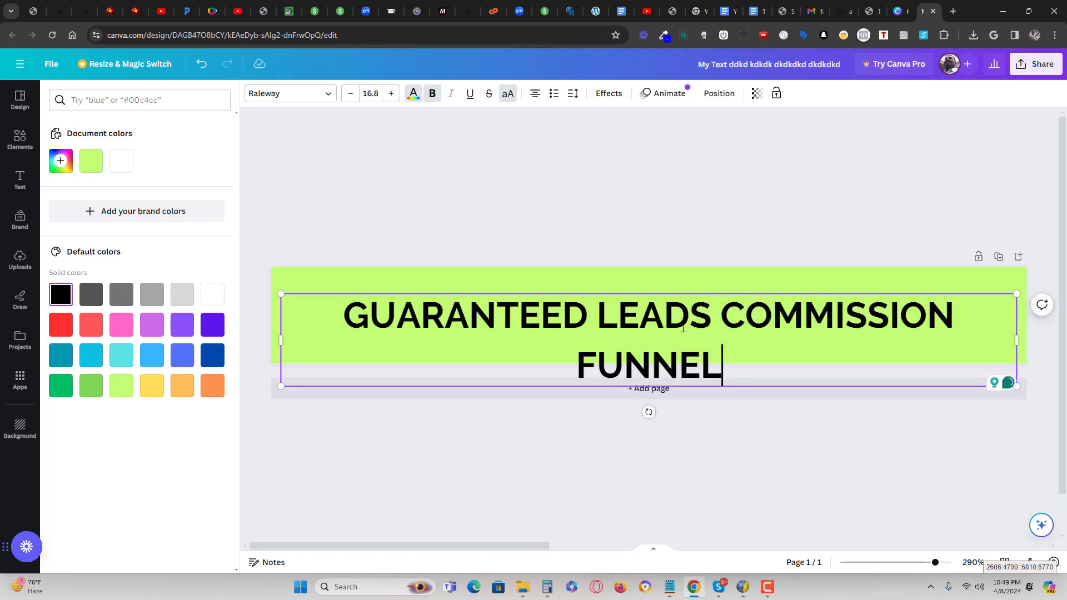
Step: Reduce the heading's font size to 15.8 and centre it on the banner
left_click(351, 94)
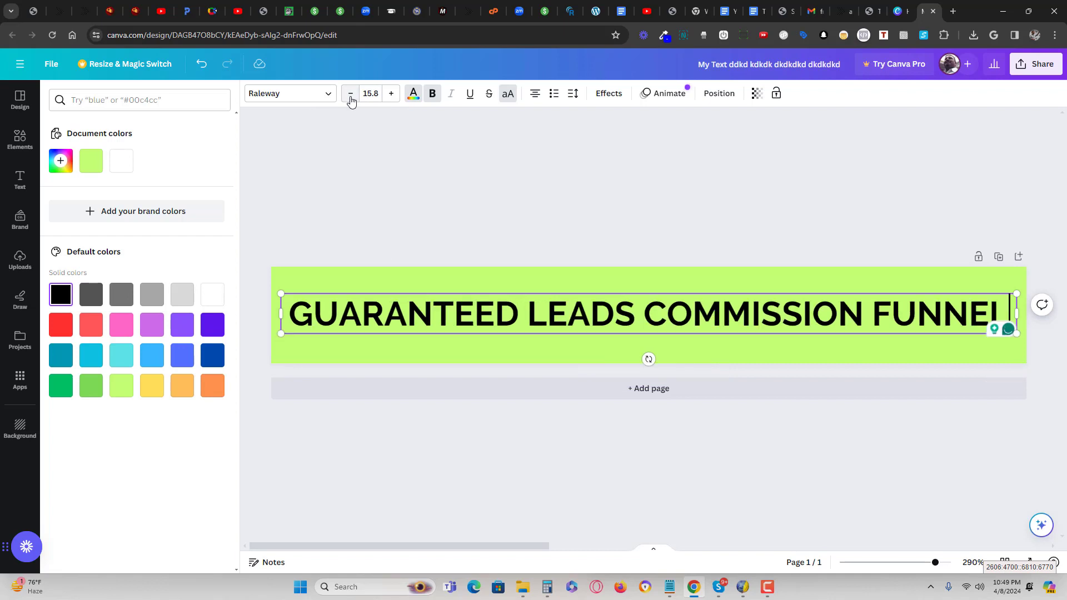
left_click(766, 415)
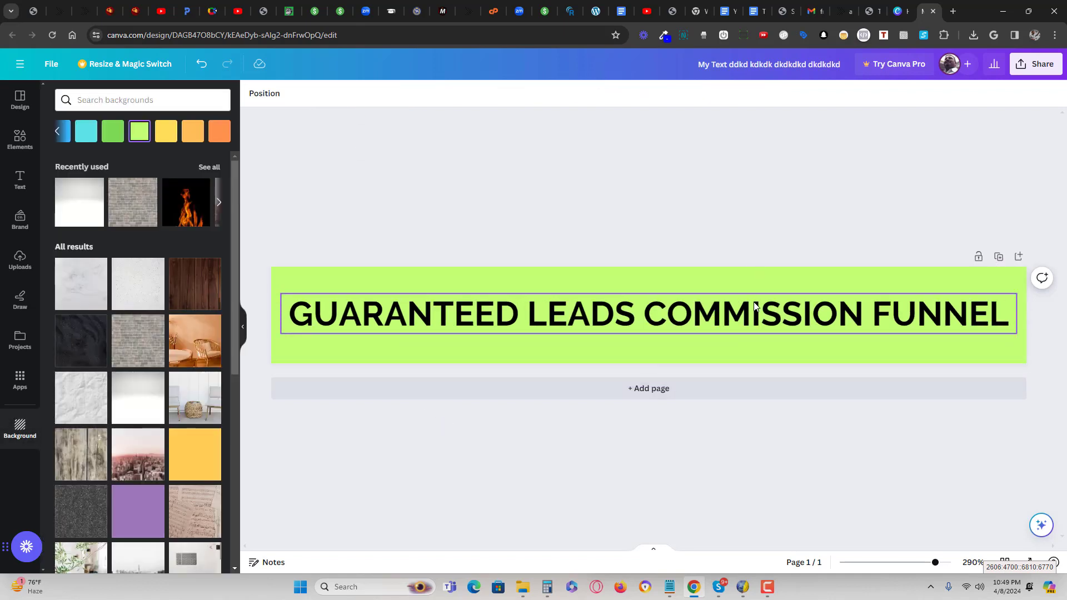
mouse_move(754, 302)
left_mouse_down()
mouse_move(763, 298)
mouse_move(756, 306)
left_mouse_up()
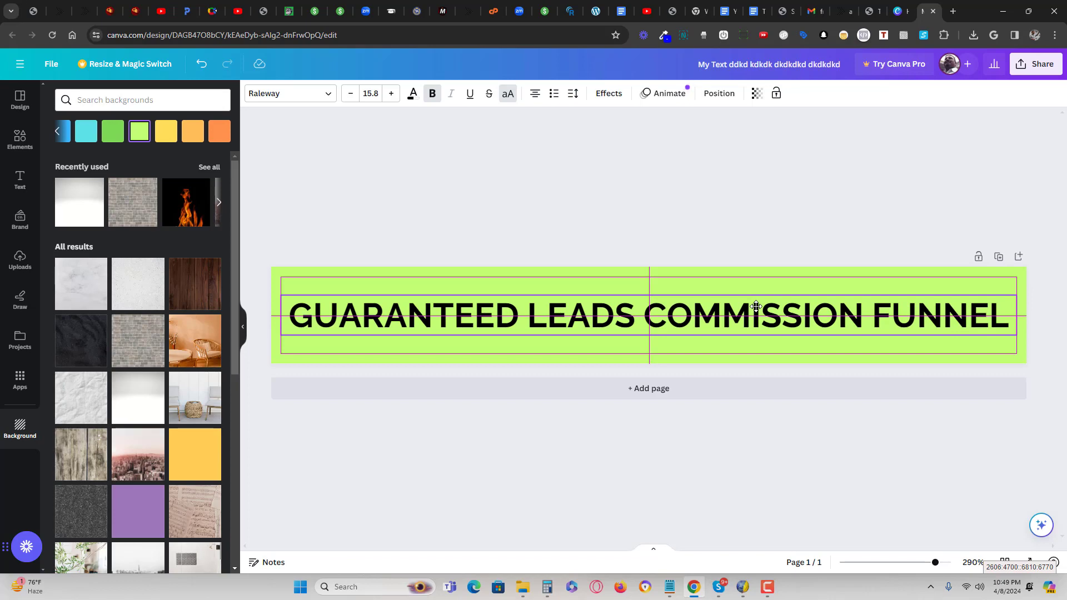
left_click_drag(755, 306, 756, 306)
left_click(772, 249)
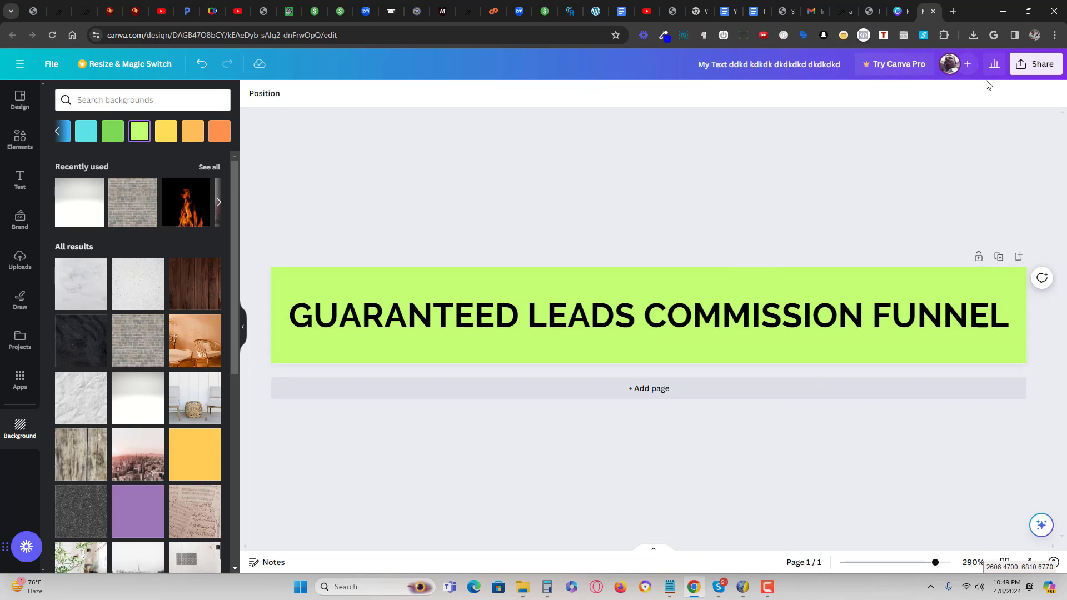
Step: Download the banner as a PNG and open the downloaded image to check it
left_click(1035, 64)
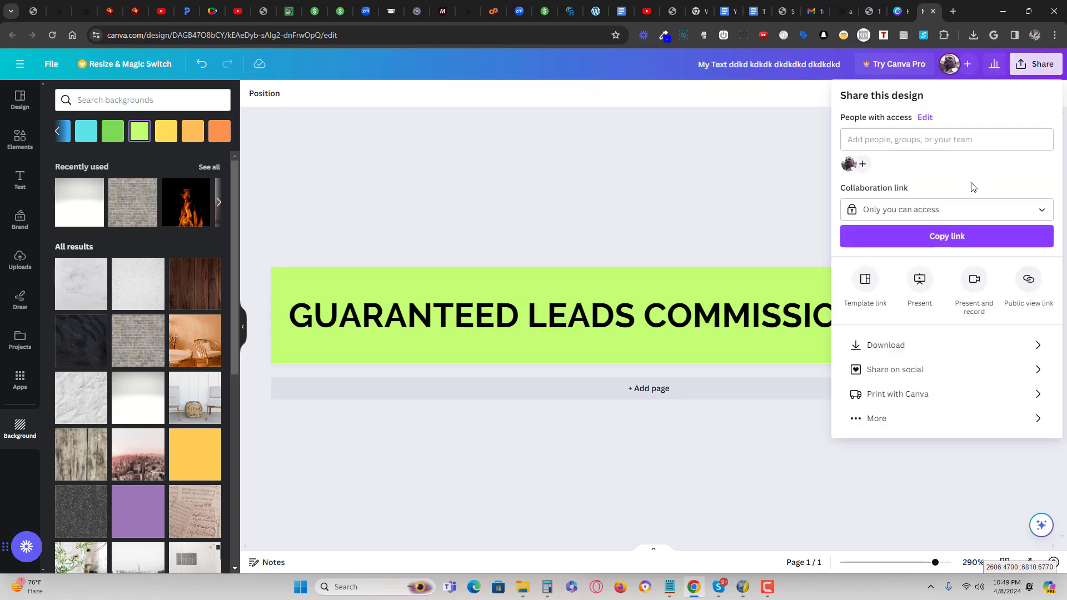
left_click(899, 345)
left_click(880, 280)
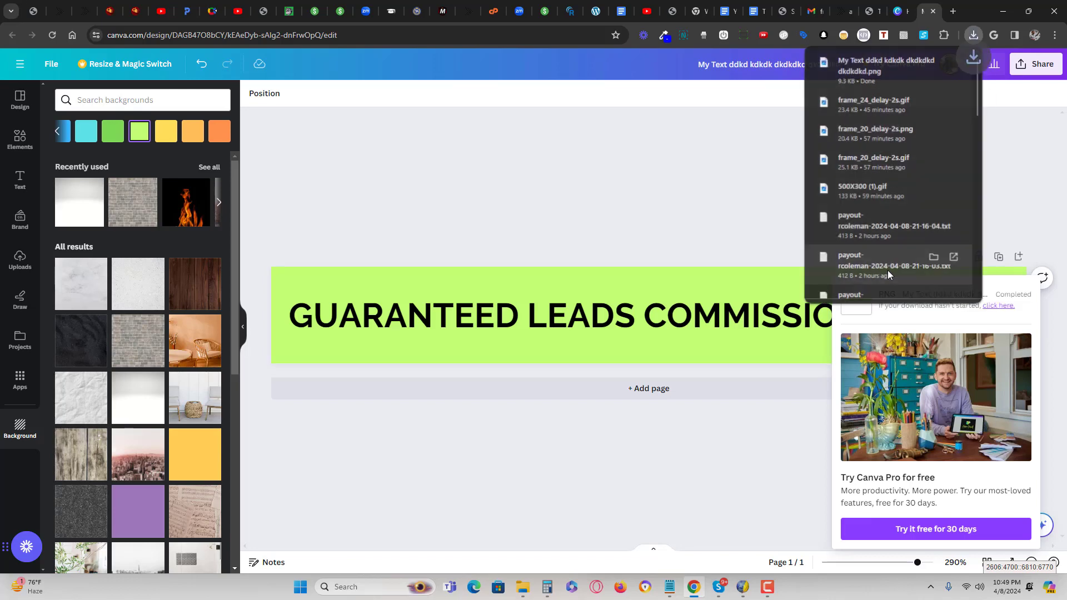
left_click(872, 74)
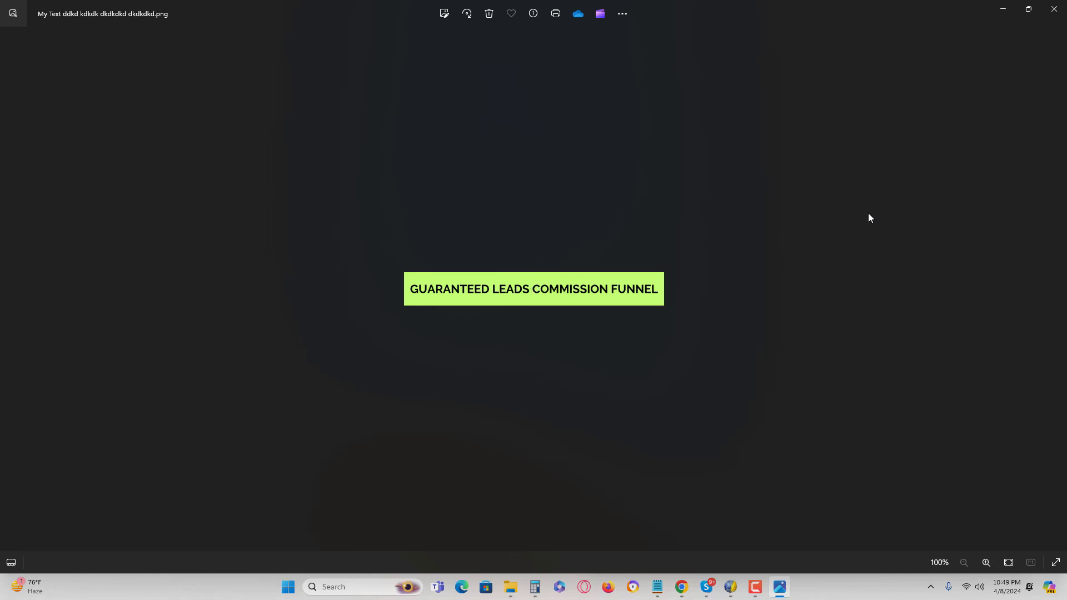
left_click(1054, 10)
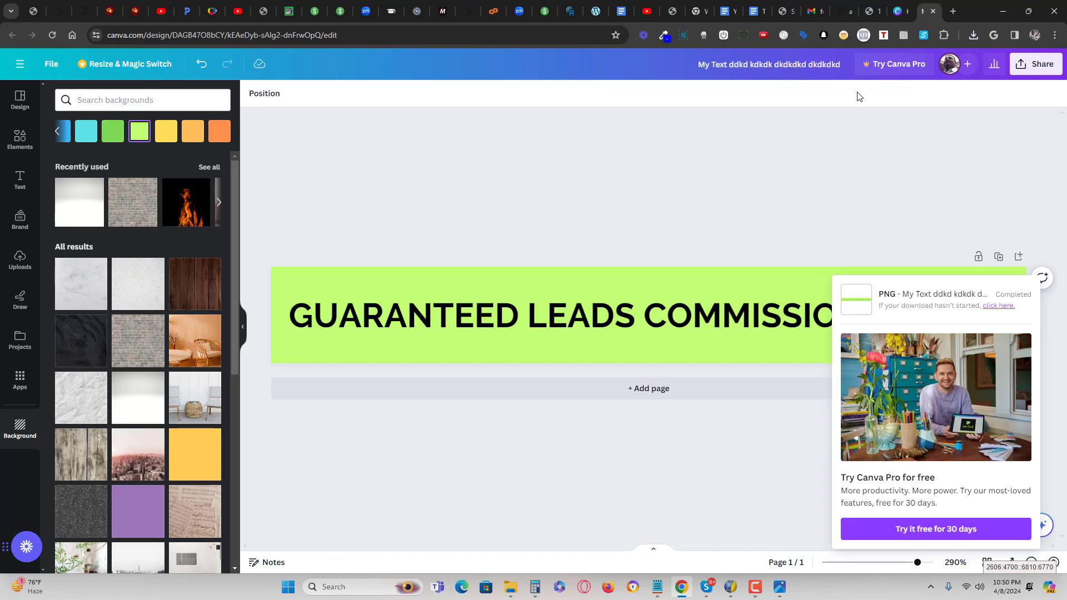
Step: Return to the Canva home page and enter a custom design size of 336 × 280 px
left_click(899, 11)
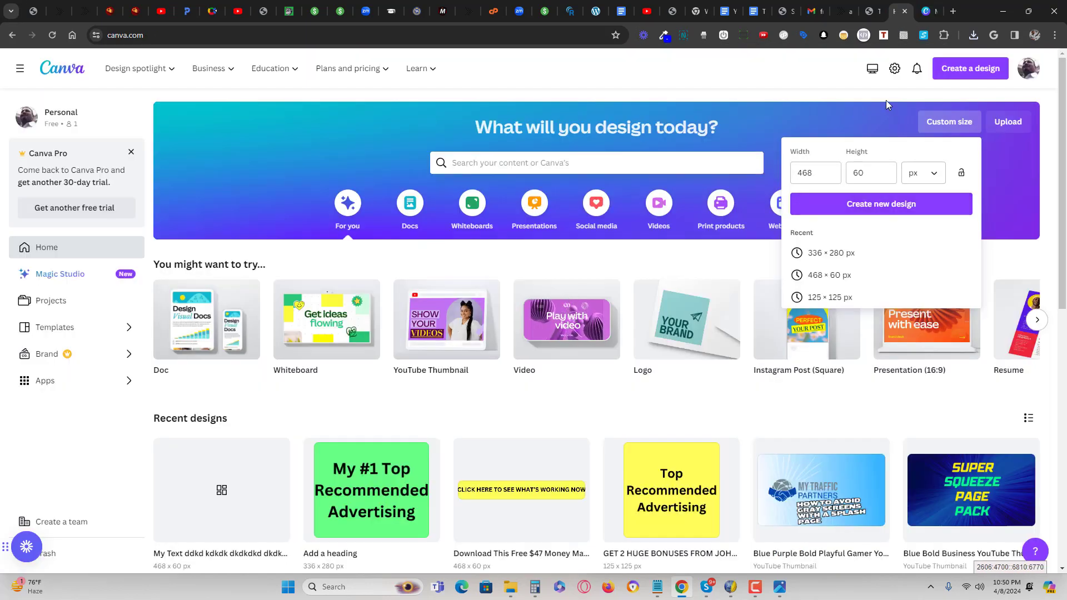
left_click(939, 121)
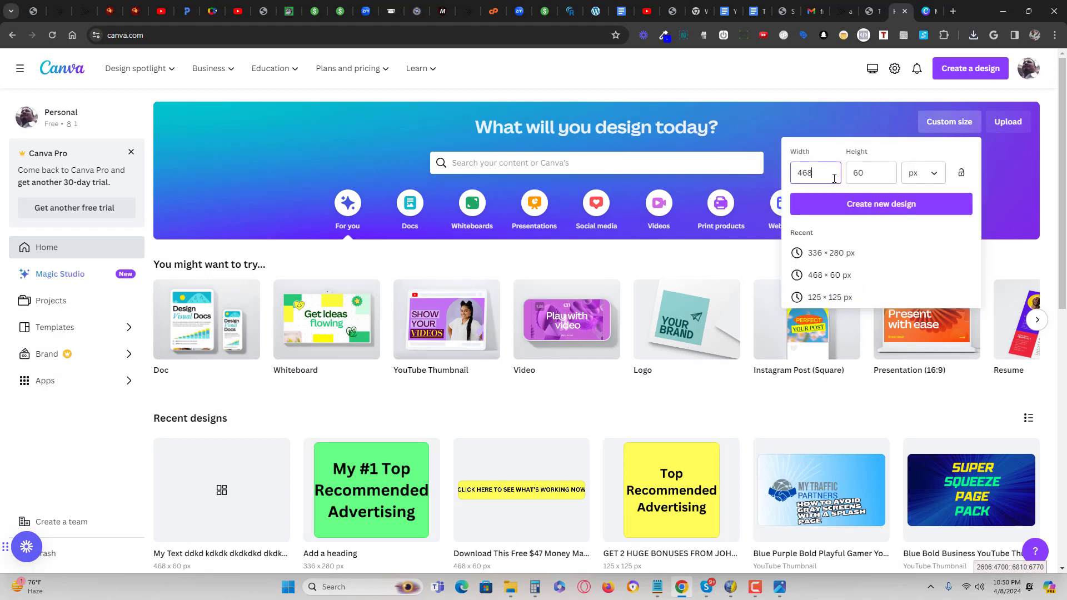
key("BackSpace")
key("BackSpace")
key("BackSpace")
type("33")
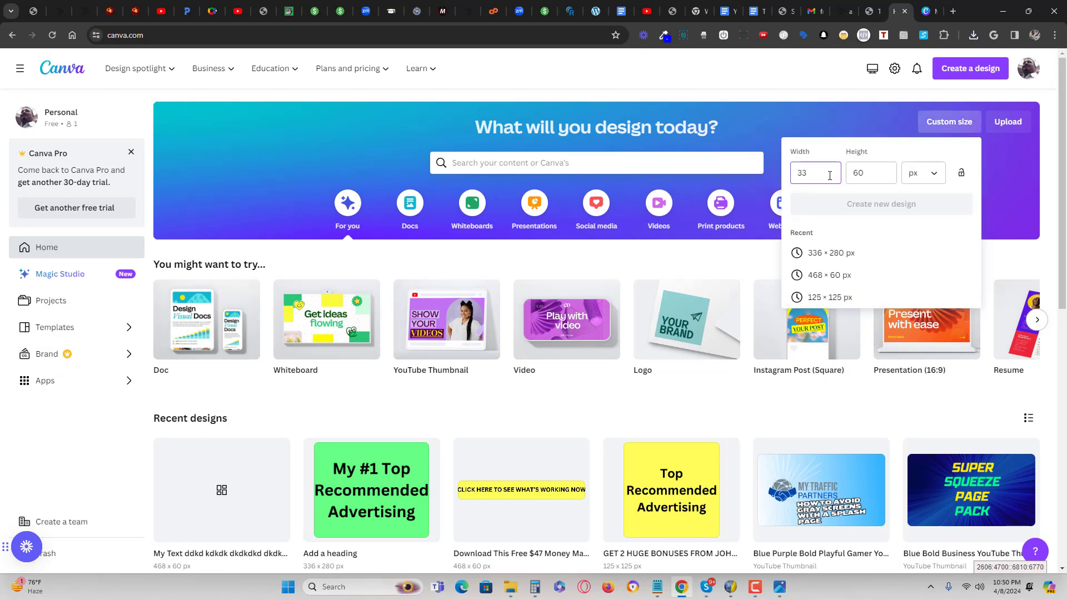
type("6")
key("Tab")
type("28")
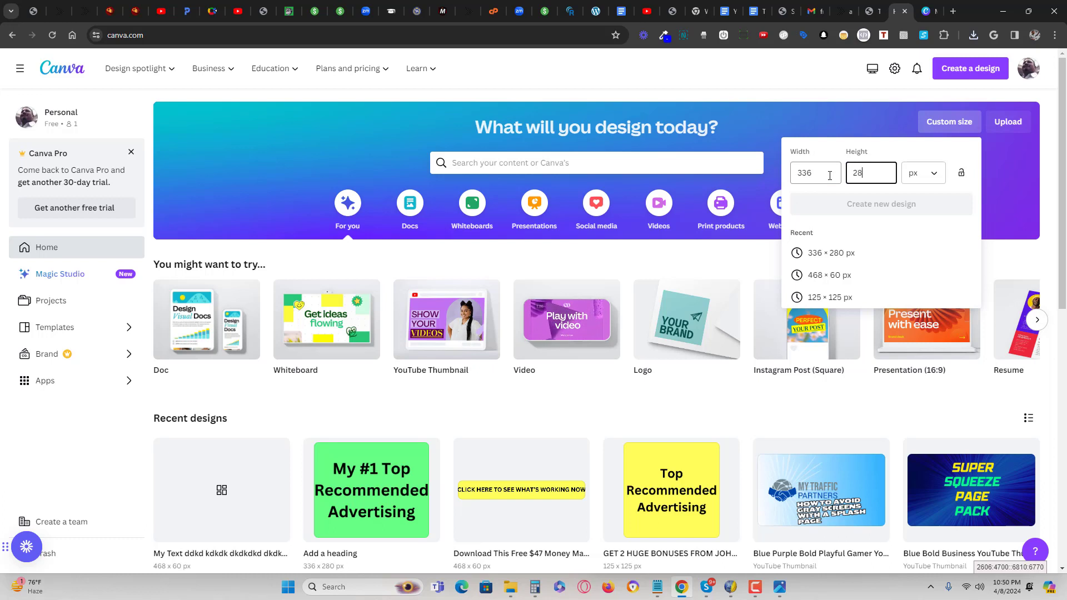
type("0")
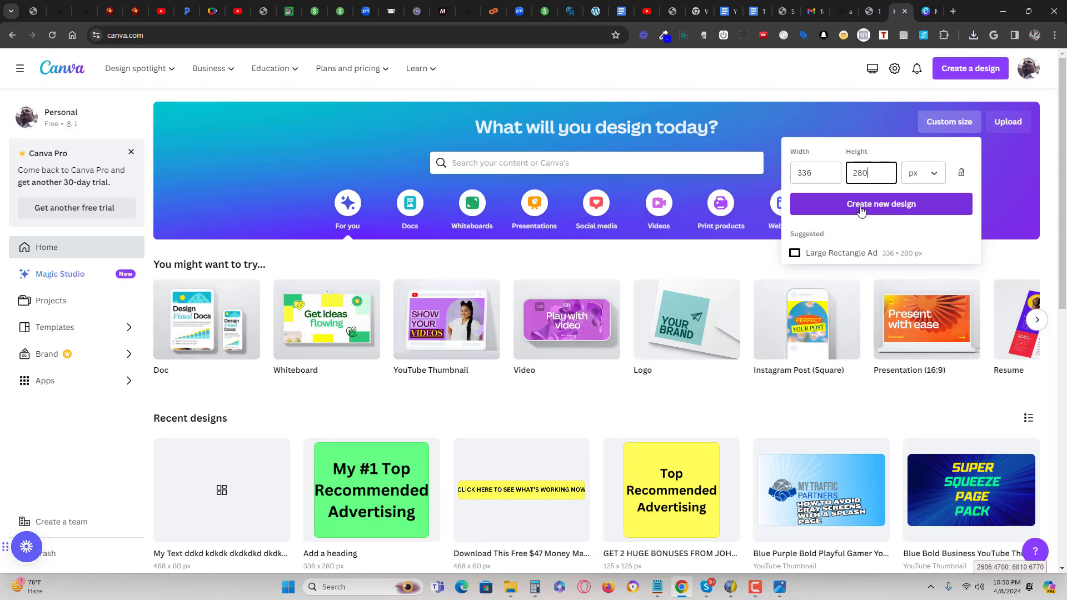
Step: Set the custom size to 500 × 300 px and create the new design
double_click(823, 176)
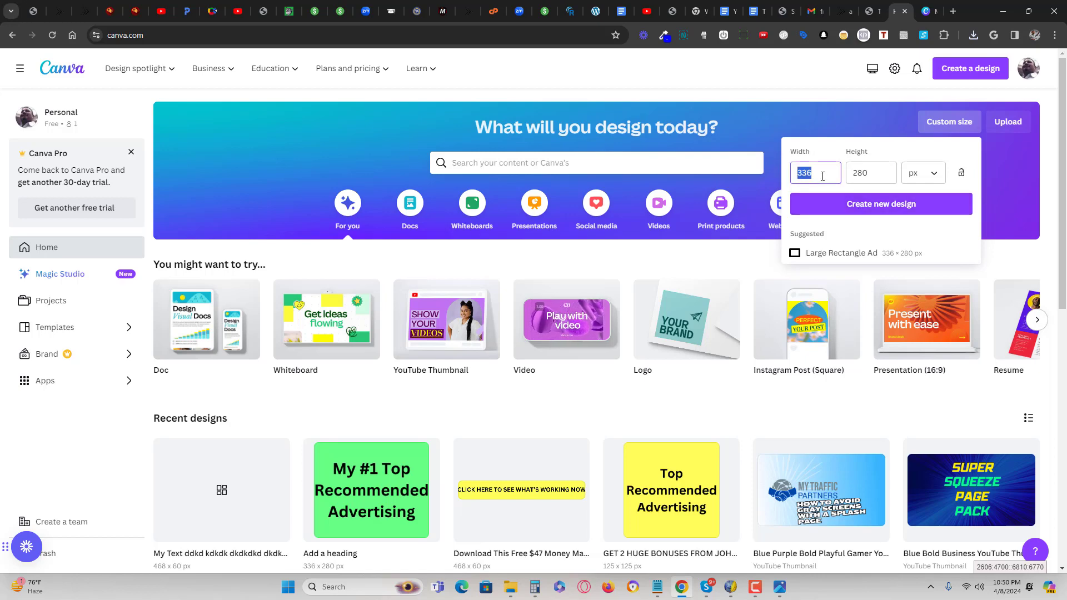
type("500")
key("Tab")
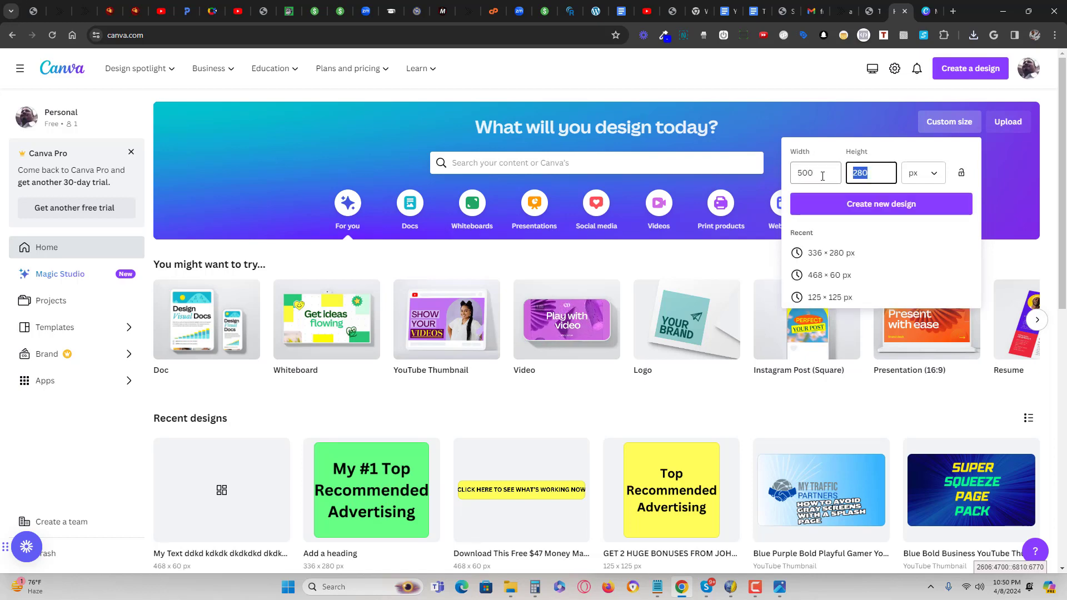
type("300")
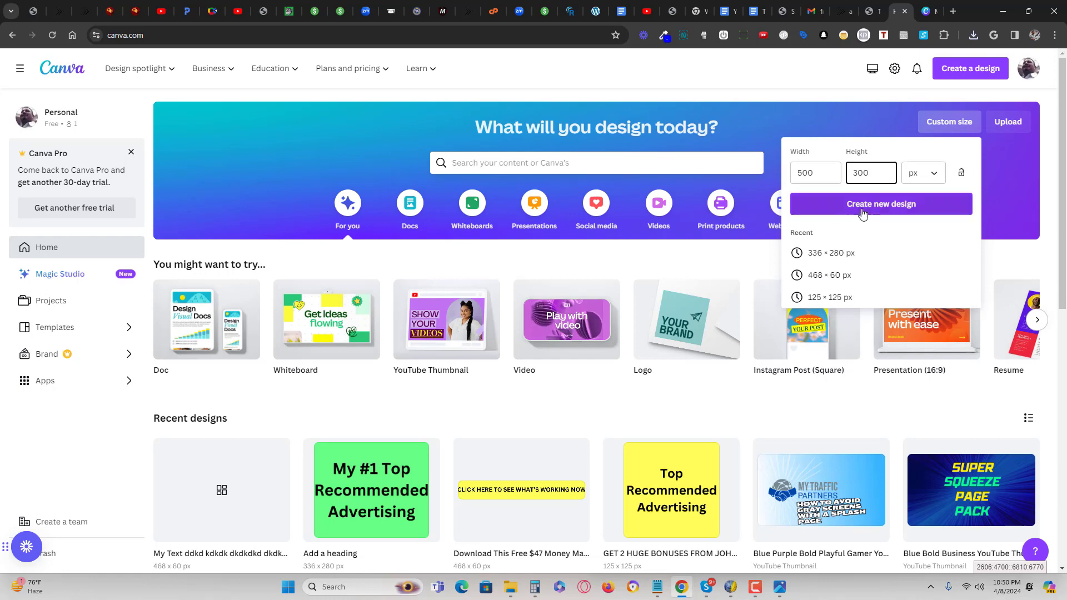
left_click(863, 214)
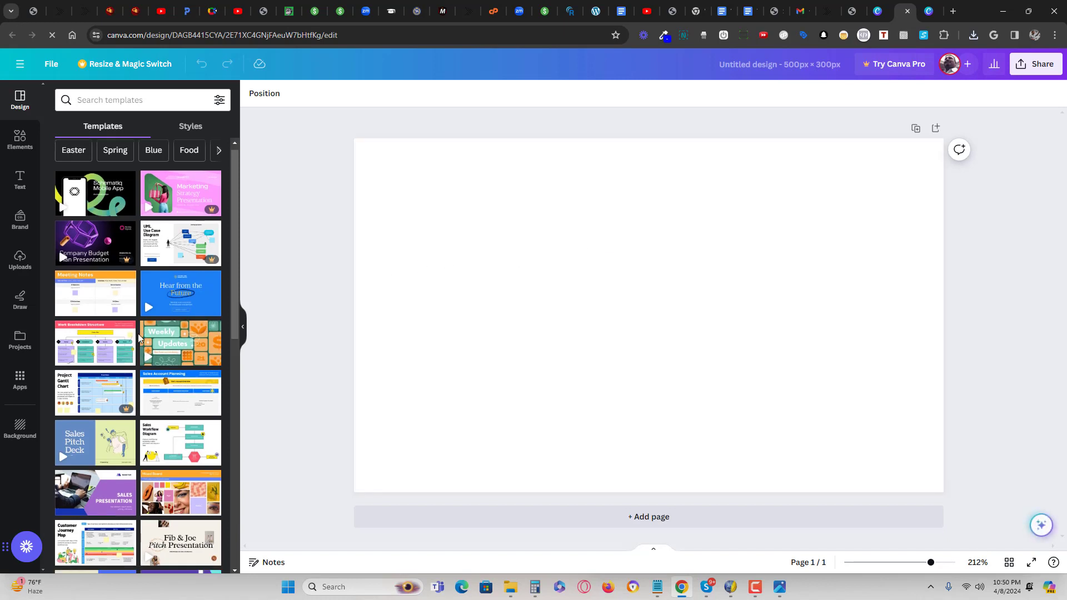
Step: Apply the Sales Workflow Diagram template, then replace the current page with the Use Case Diagram whiteboard template
scroll(115, 352, "down", 2)
left_click(181, 342)
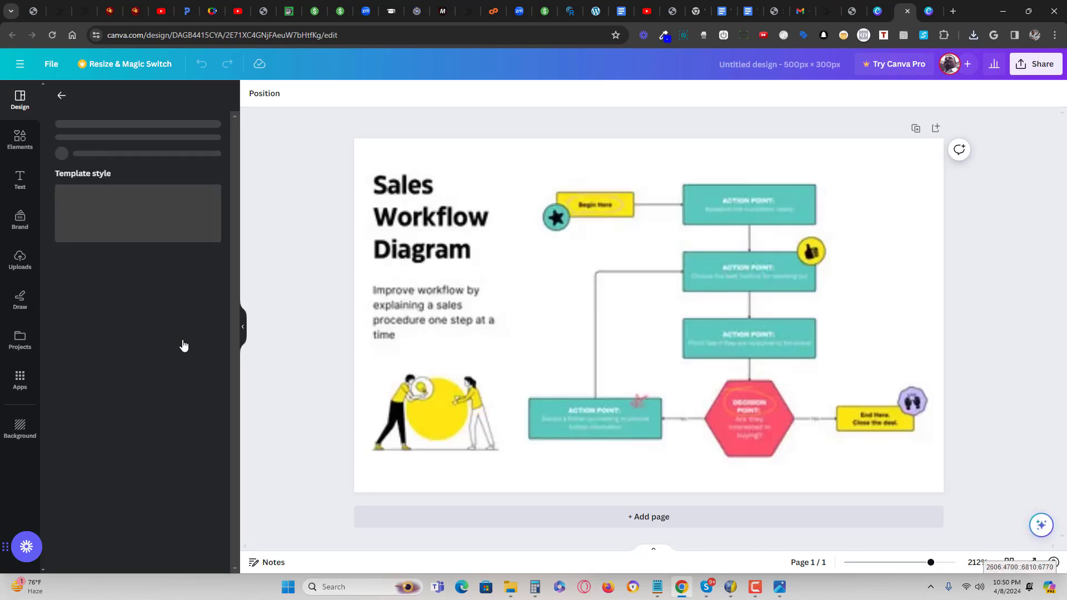
left_click(123, 305)
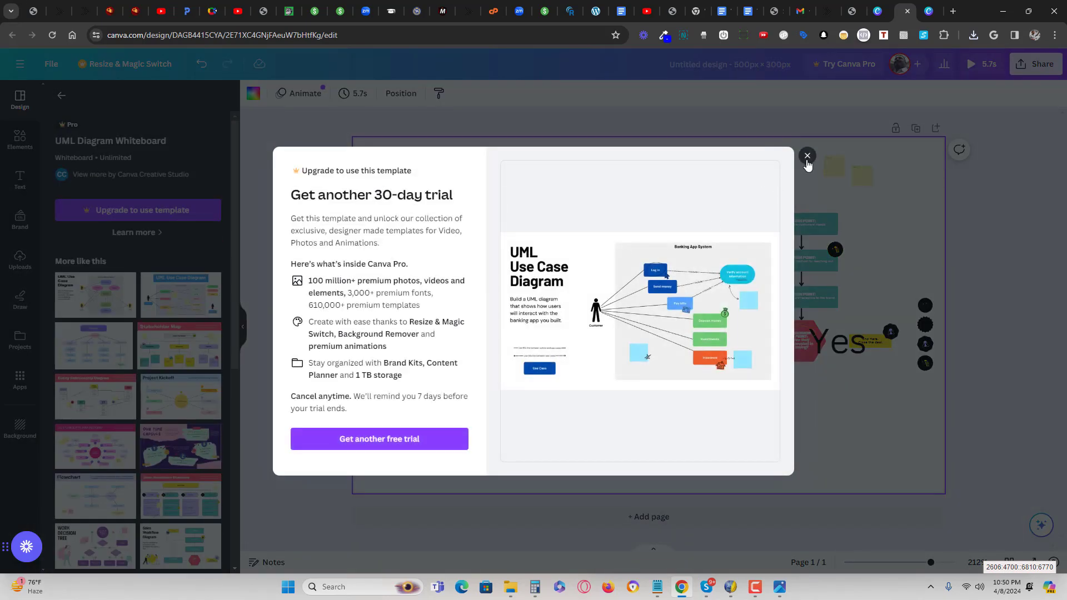
left_click(808, 155)
left_click(191, 309)
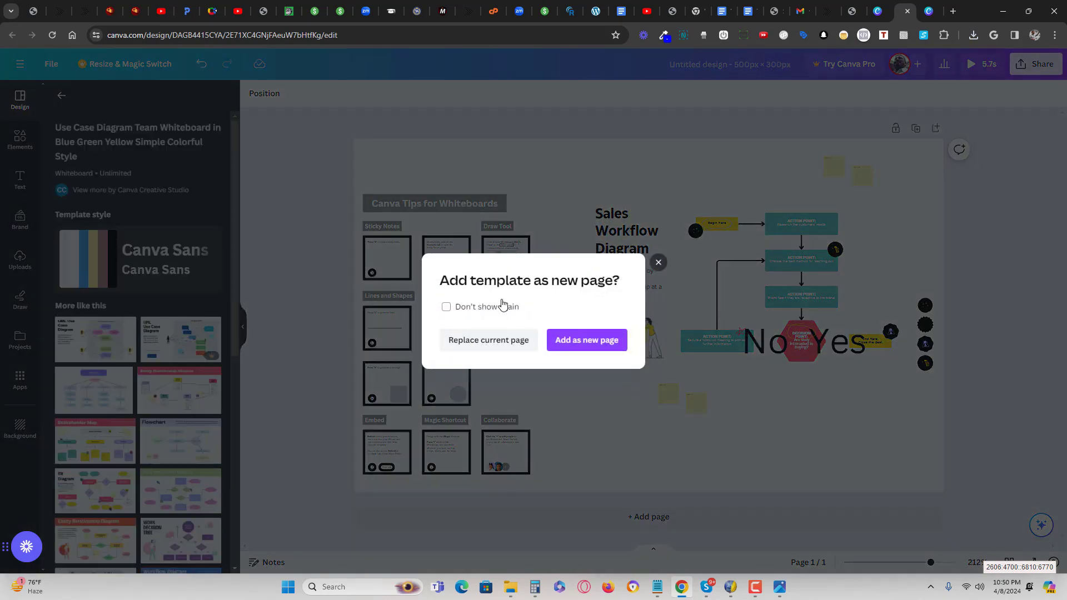
left_click(508, 337)
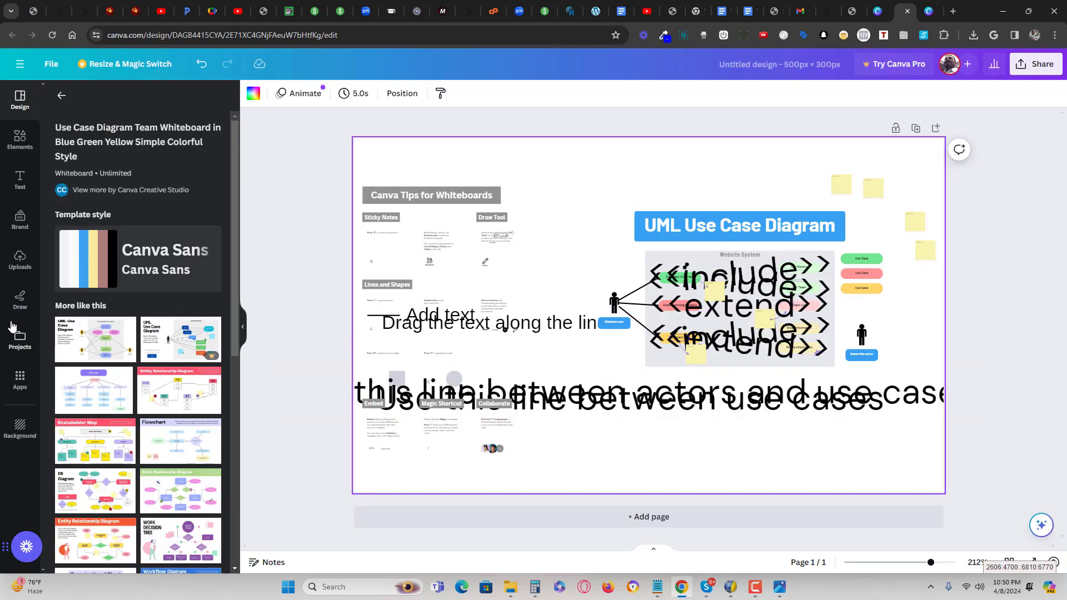
Step: Apply a light green background colour to the template page and select its "Canva Tips for Whiteboards" label
left_click(20, 428)
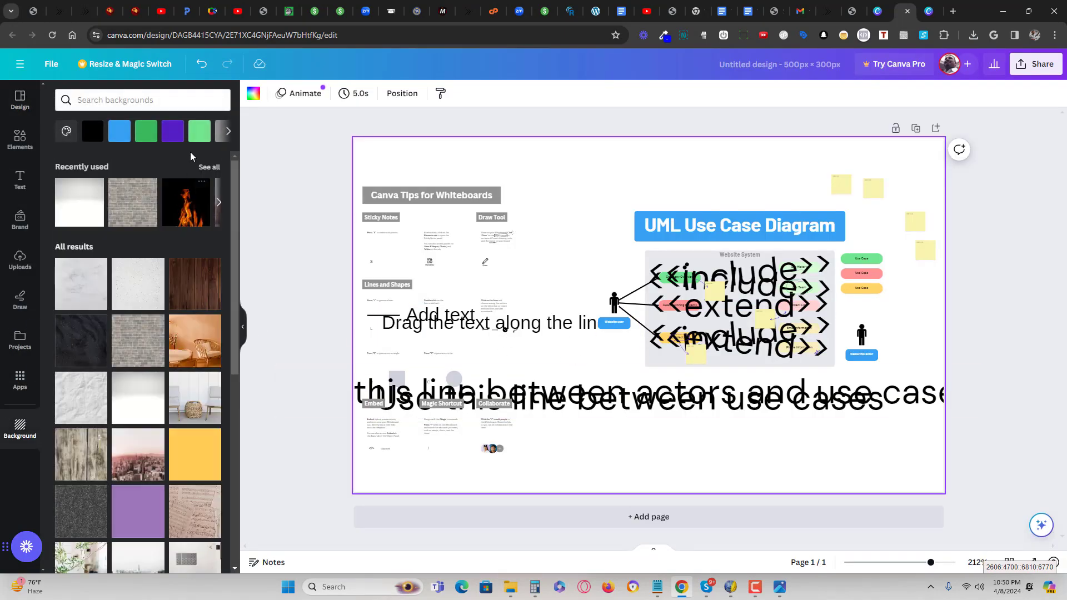
left_click(199, 131)
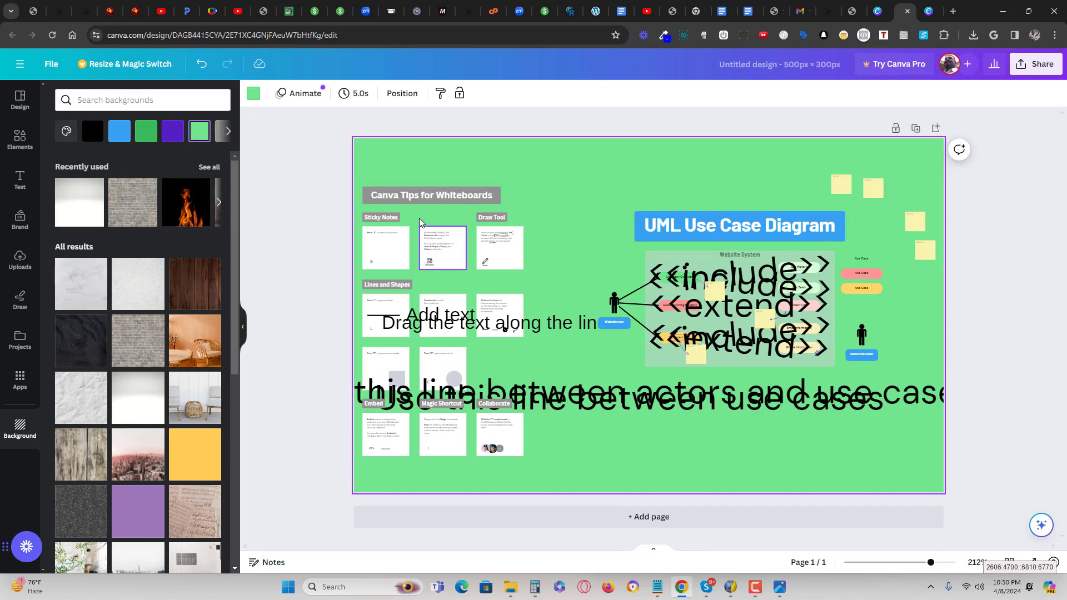
left_click(433, 198)
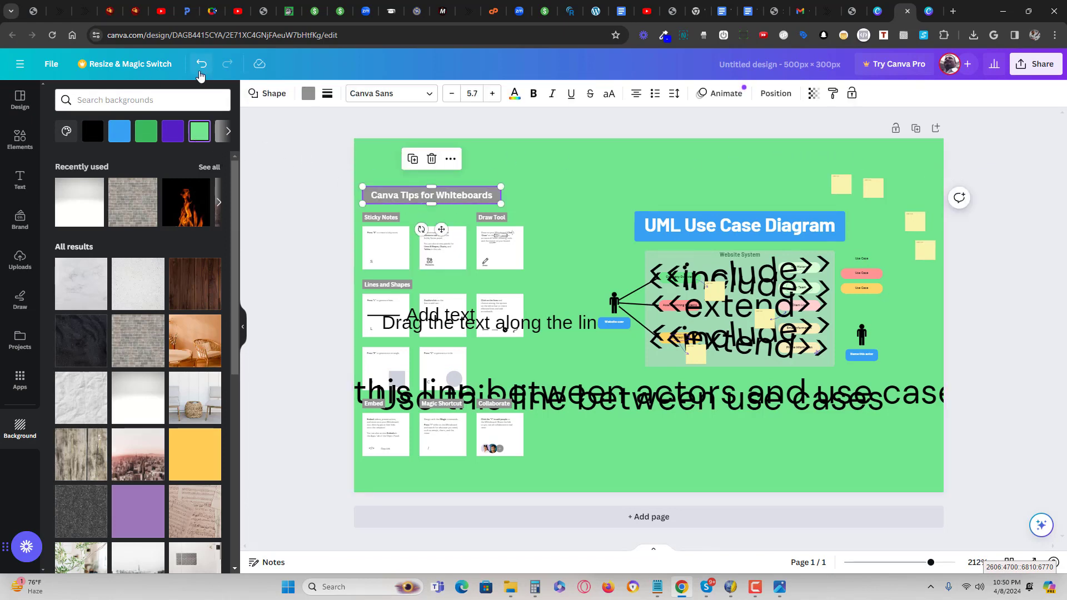
Step: Undo the template and background changes back to the blank page, then give it a solid medium-green background
left_click(201, 65)
left_click(200, 67)
left_click(200, 67)
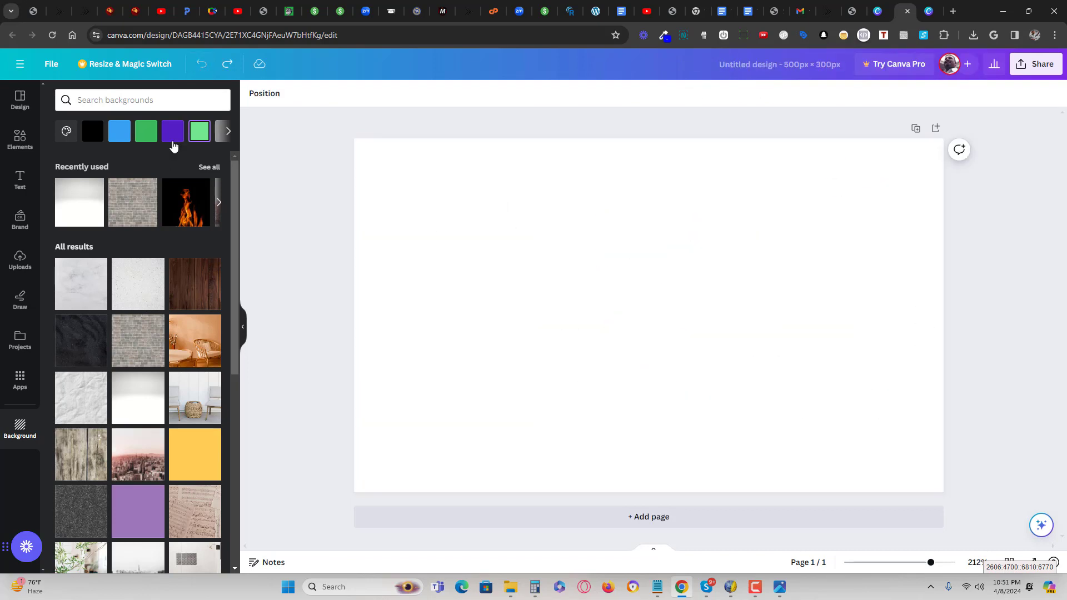
left_click(153, 138)
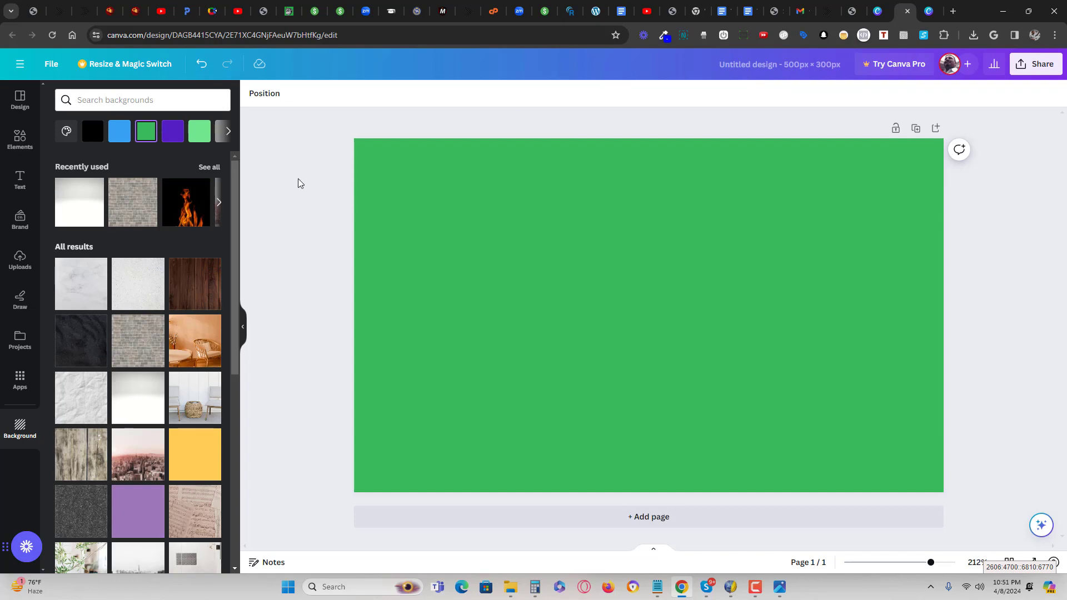
Step: Add the "Thank you!" font combination to the green page, then delete the whole group
left_click(21, 181)
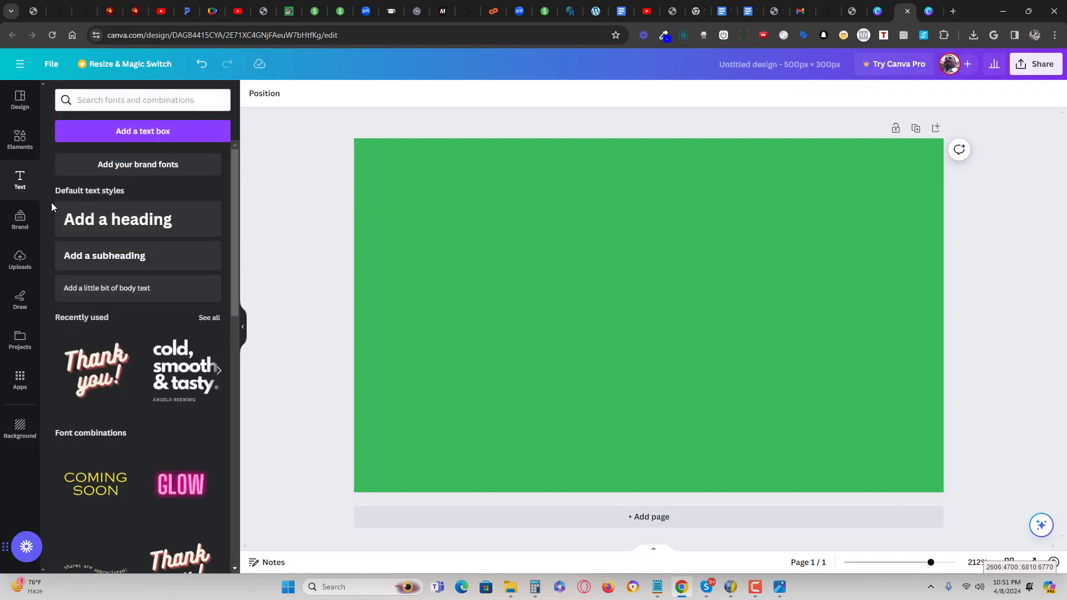
left_click(109, 366)
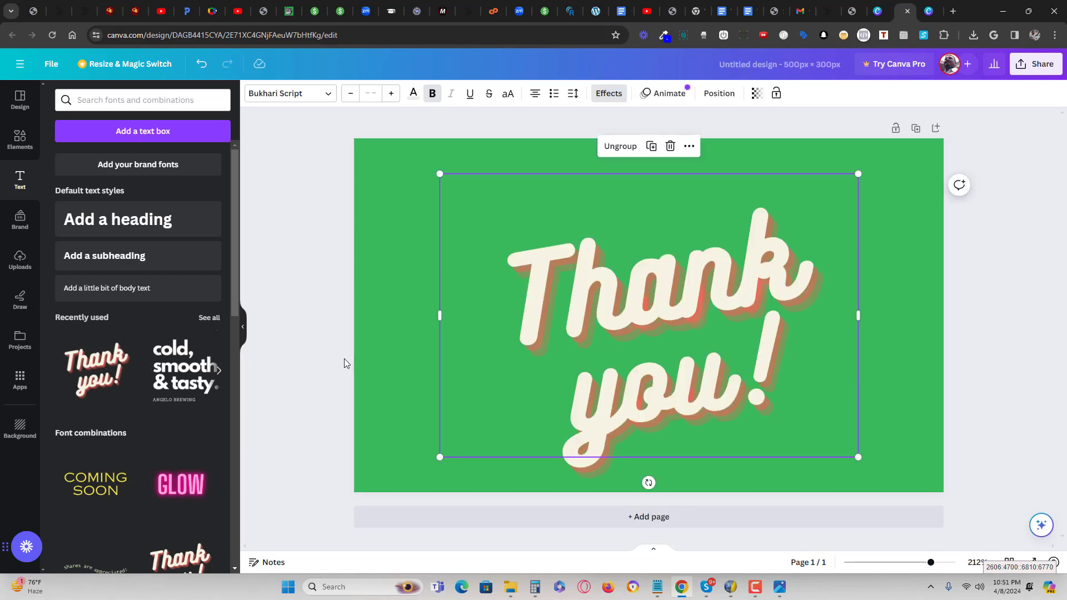
left_click(614, 329)
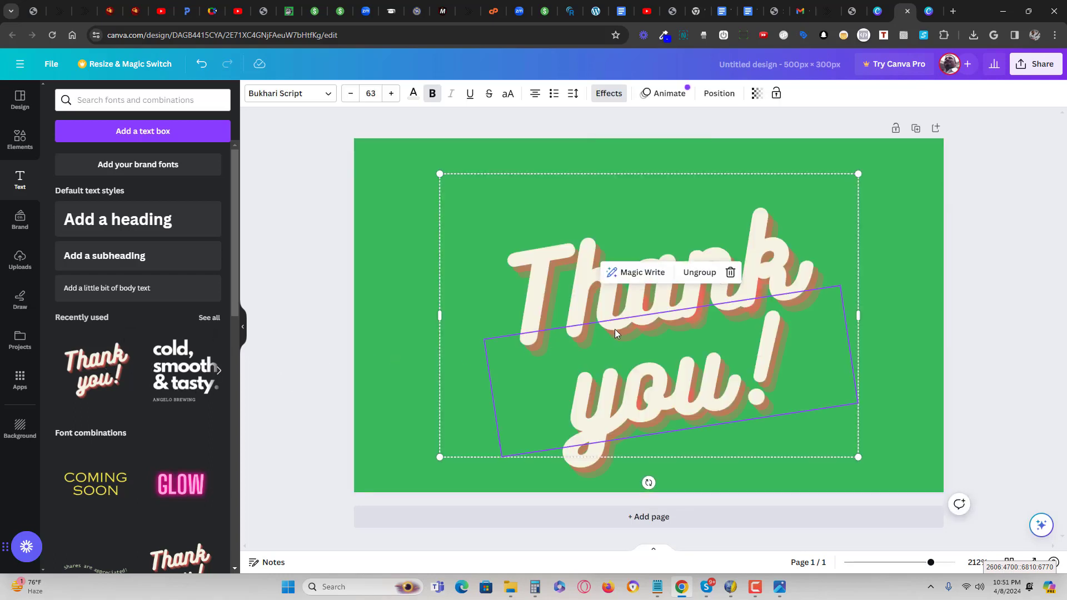
left_click(861, 190)
left_click(854, 194)
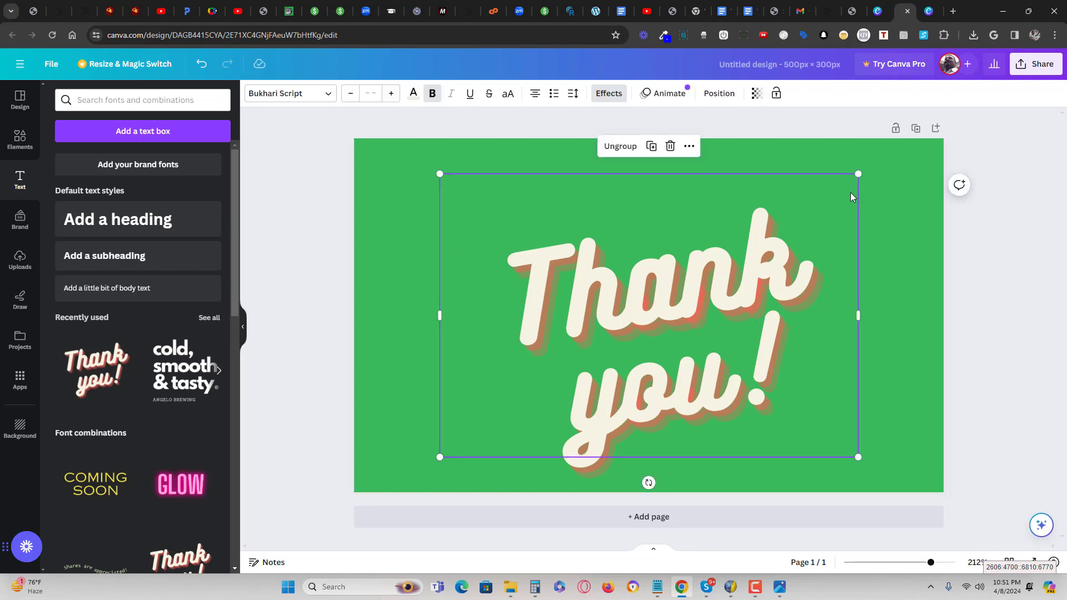
left_click(669, 145)
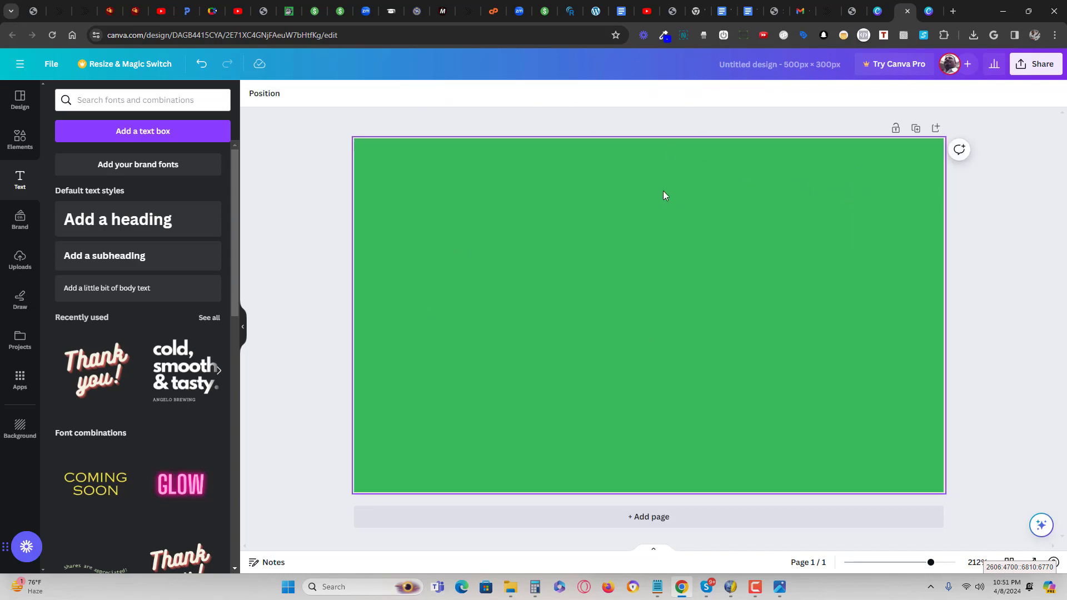
Step: Add the "cold, smooth & tasty." font combination to the page and delete the overlapping "Thank" text
left_click(177, 381)
left_click(701, 294)
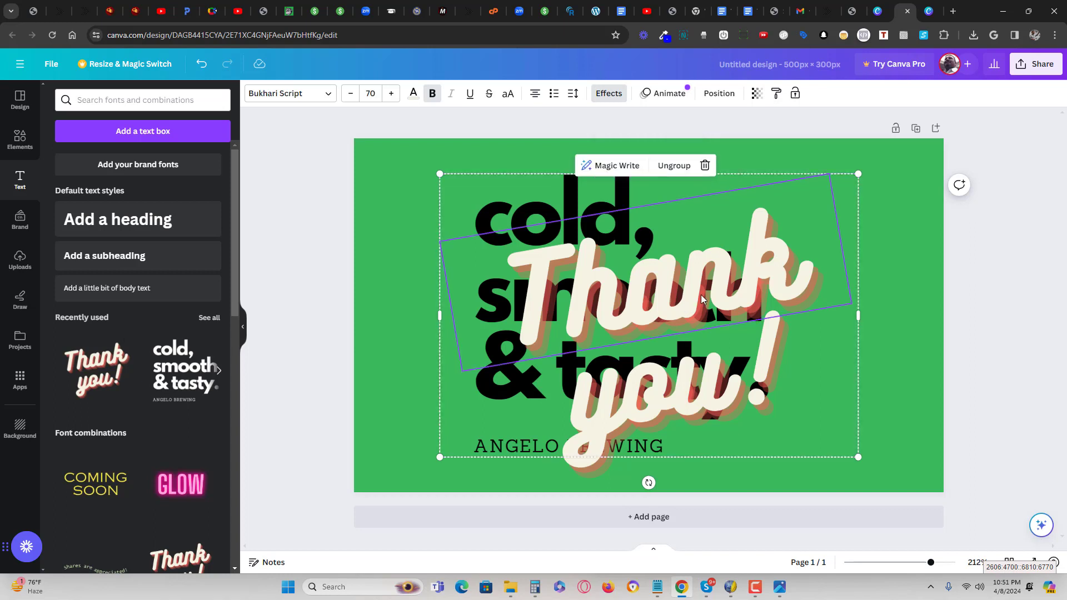
left_click(704, 165)
Step: Erase the remaining "you!" text that overlaps the "cold, smooth & tasty." heading and deselect its text box
left_click(739, 364)
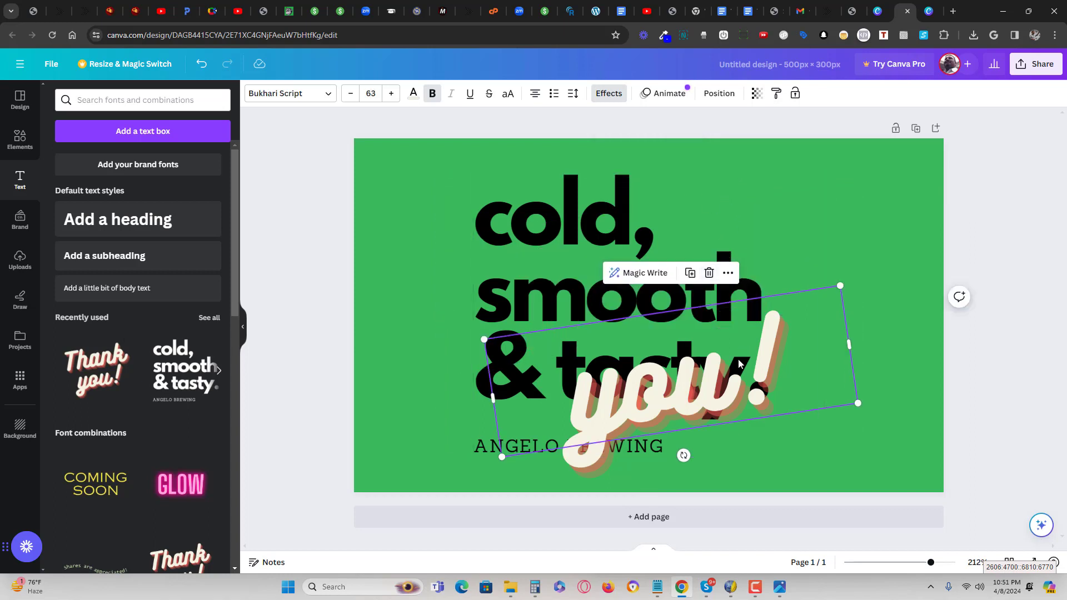
left_click(739, 370)
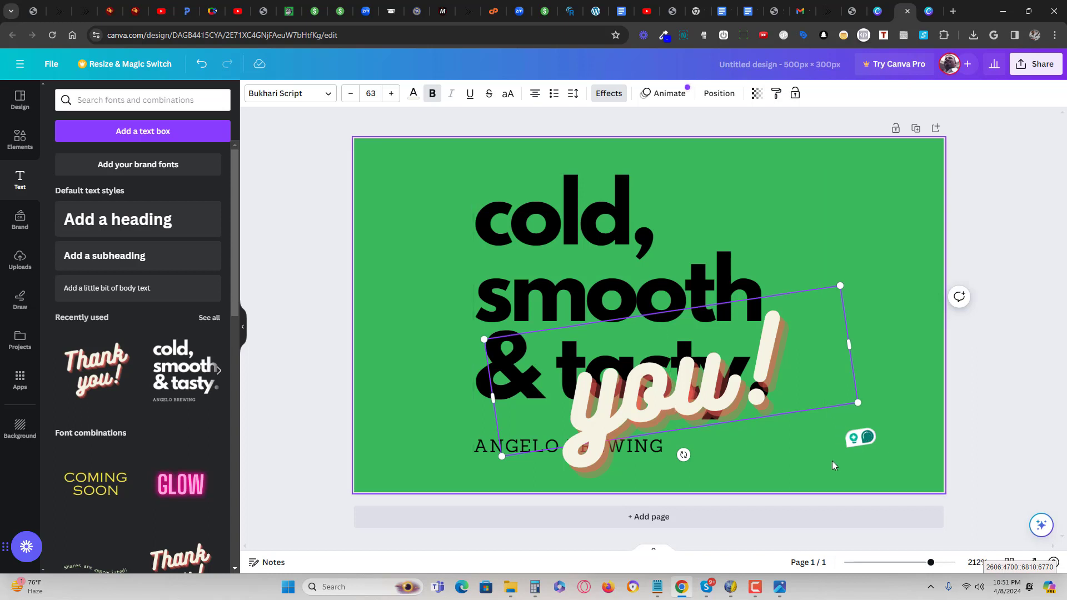
left_click(842, 369)
left_click(844, 357)
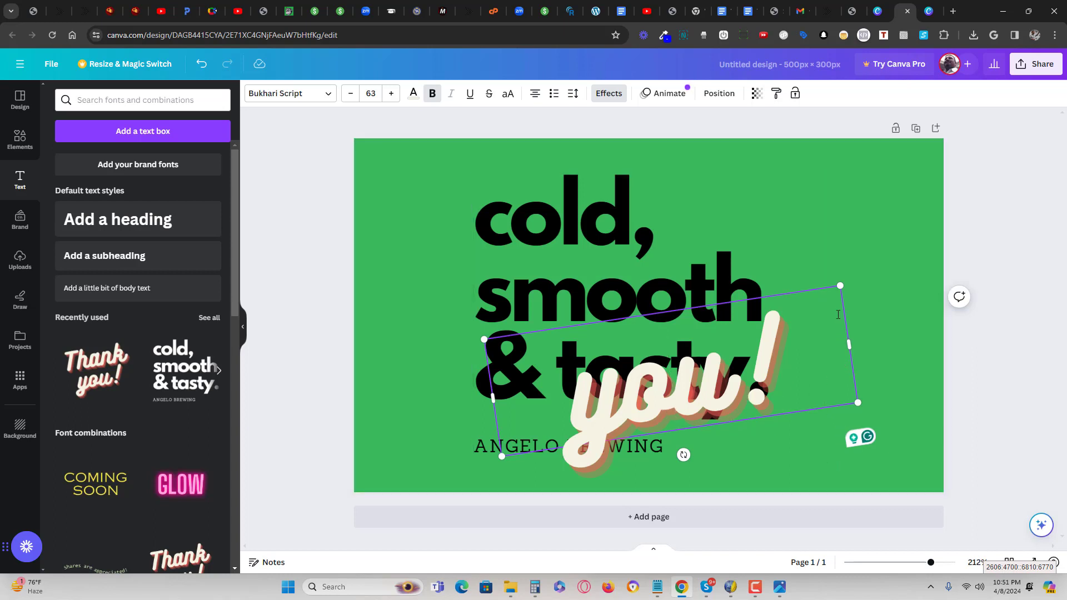
key("BackSpace")
key("BackSpace")
key("BackSpace")
key("BackSpace")
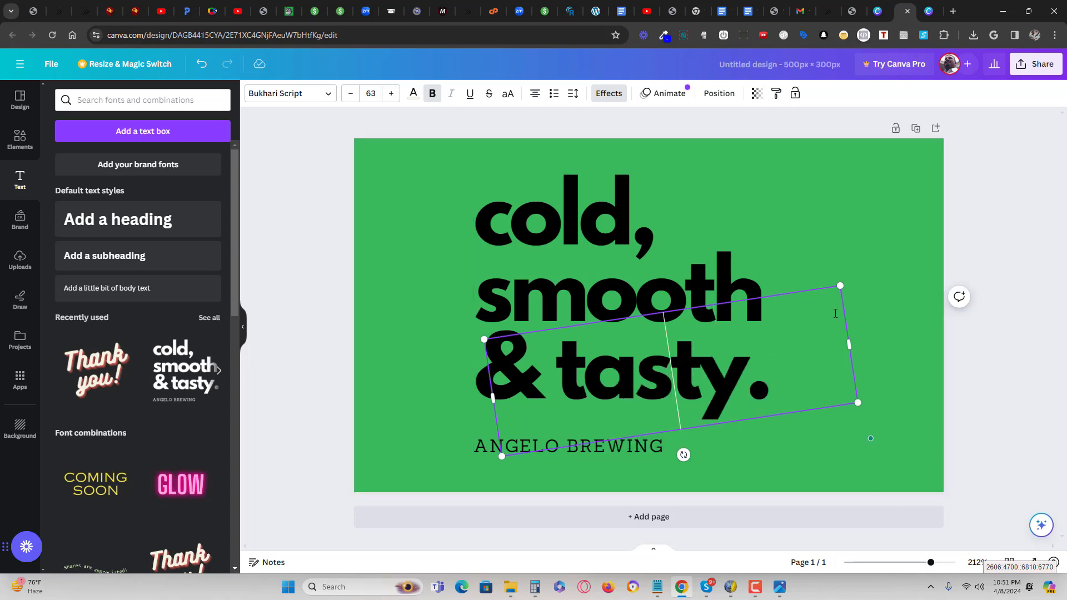
left_click(885, 254)
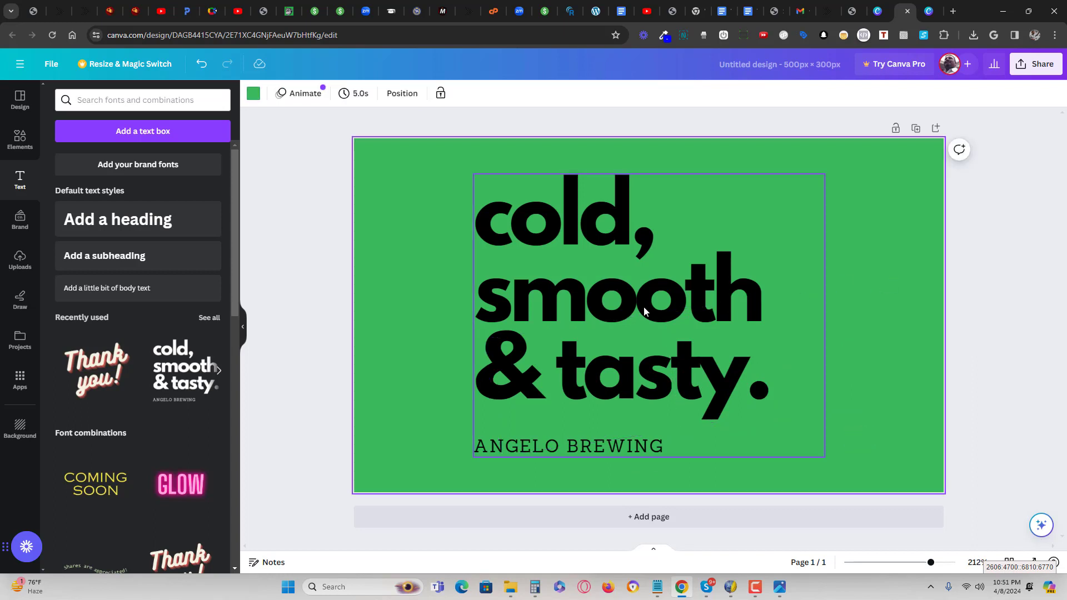
Step: Move the "cold, smooth & tasty." group slightly to the right and select all of its heading text
mouse_move(643, 305)
left_mouse_down()
mouse_move(690, 305)
mouse_move(651, 316)
mouse_move(653, 305)
left_mouse_up()
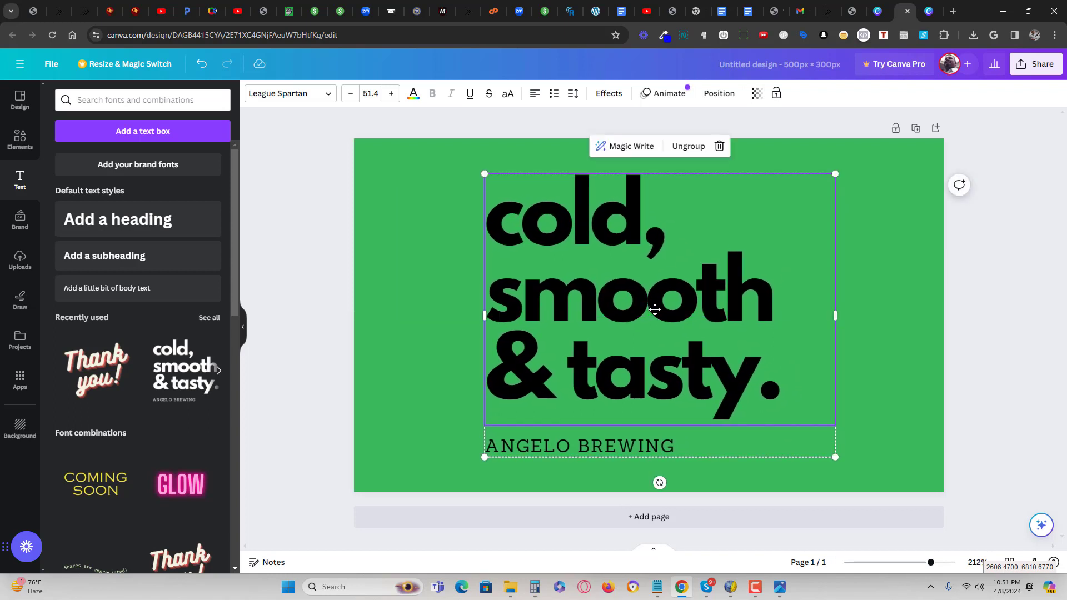
double_click(655, 307)
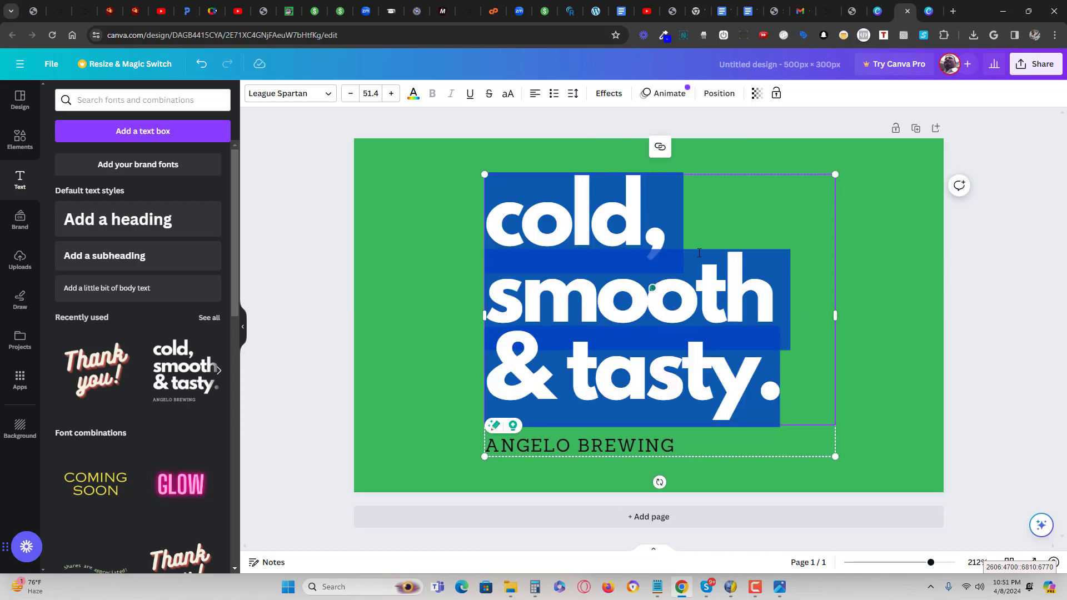
Step: Switch to the funnel page and copy the headline words "DONE-FOR-YOU EMAIL MARKETING SYSTEM"
left_click(838, 17)
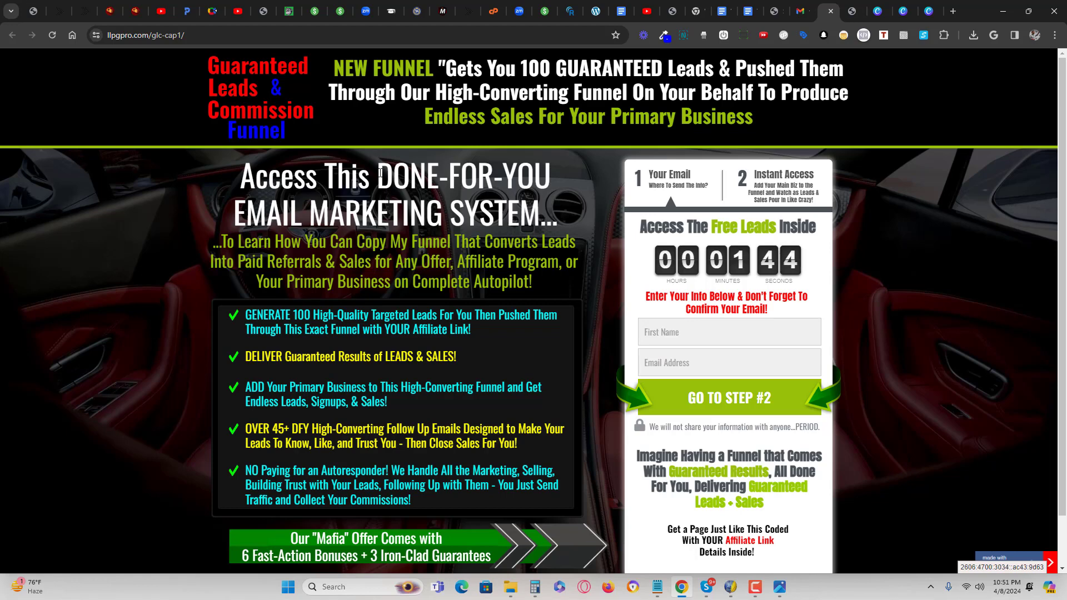
left_click_drag(378, 177, 541, 210)
key("ctrl+c")
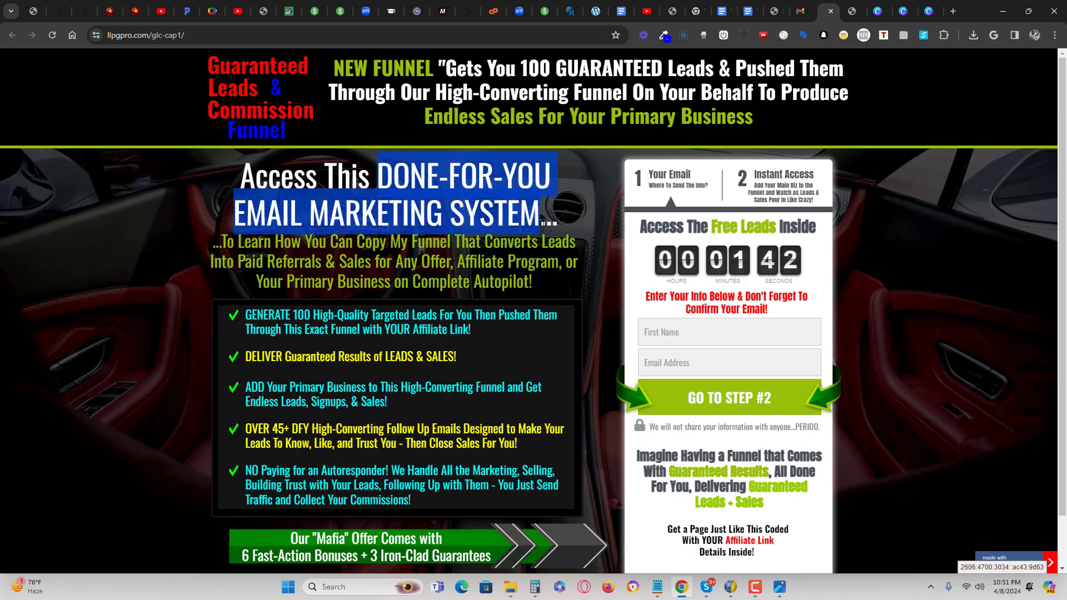
Step: Return to the green 500 × 300 px Canva design and replace the "cold, smooth & tasty." heading with the copied text
left_click(923, 12)
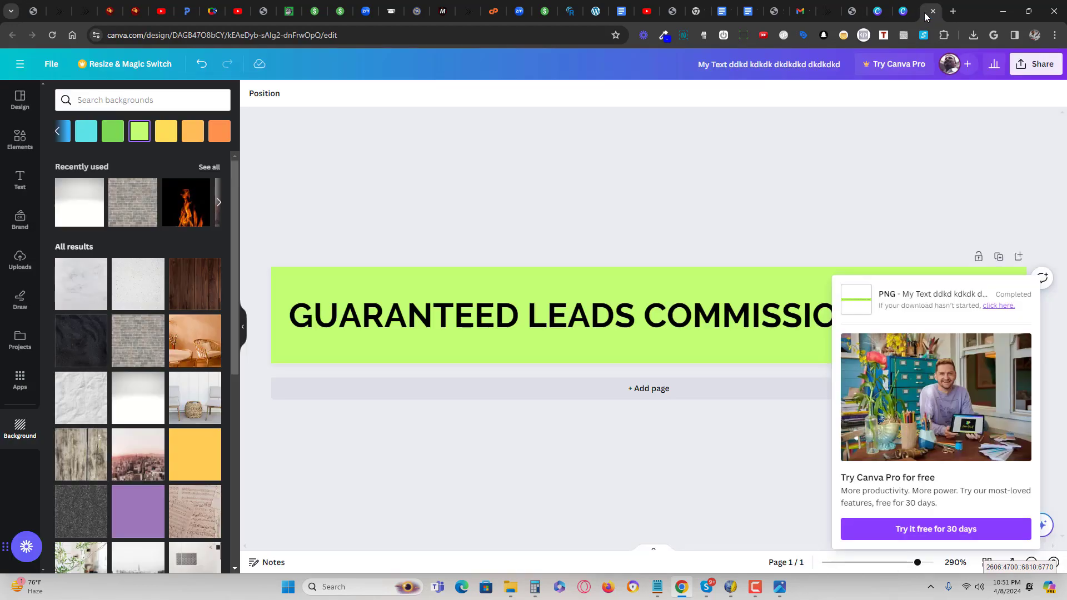
left_click(914, 13)
double_click(703, 199)
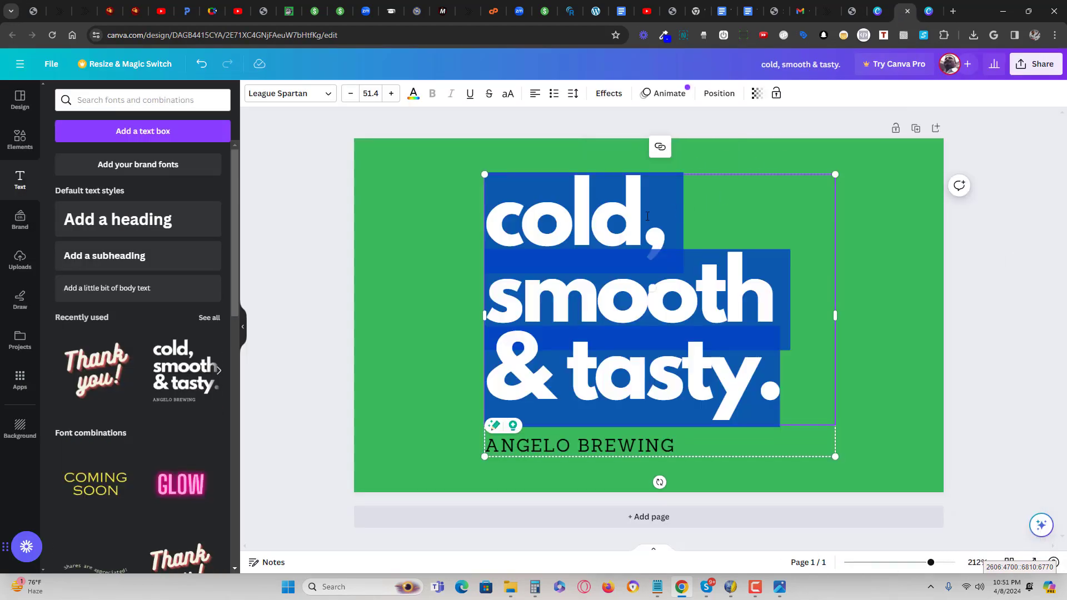
left_click(646, 216)
key("ctrl+a")
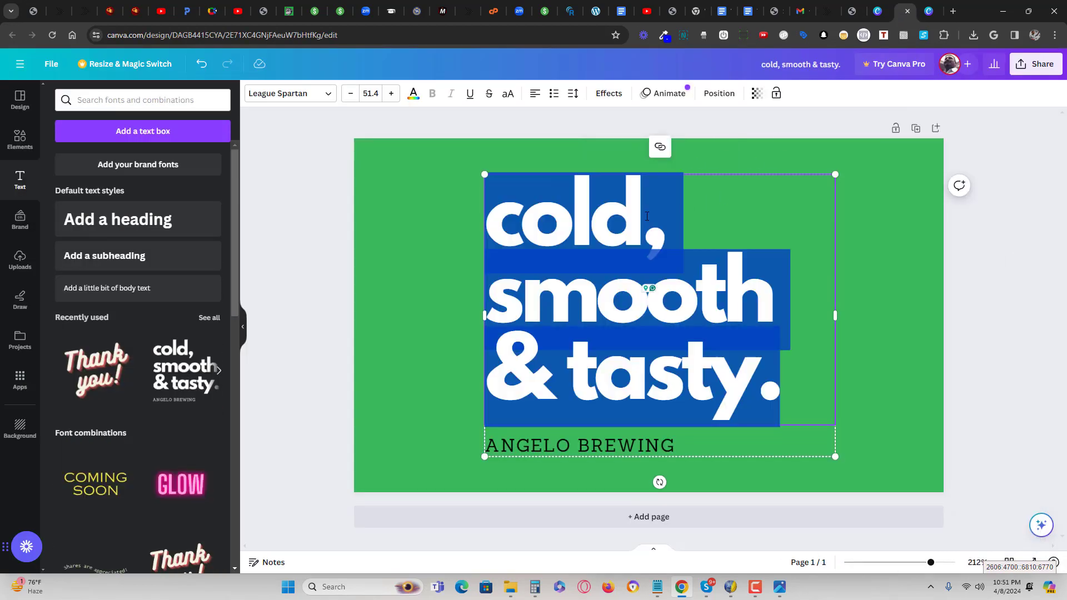
key("ctrl+v")
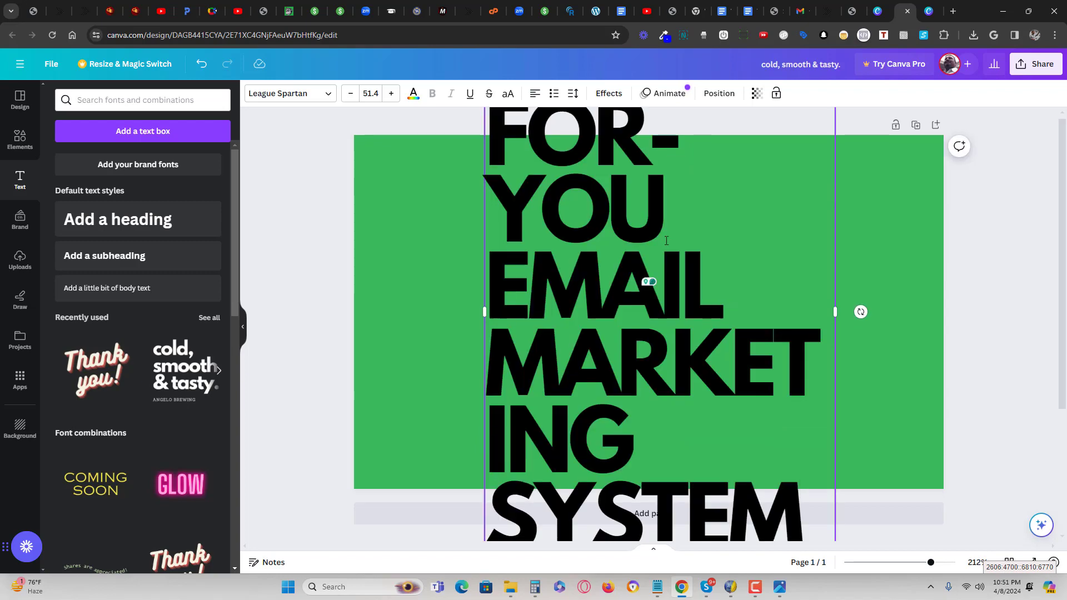
Step: Reduce the font size of the "DONE-FOR-YOU EMAIL MARKETING SYSTEM" heading to 33.4
scroll(680, 275, "down", 3)
scroll(680, 275, "up", 3)
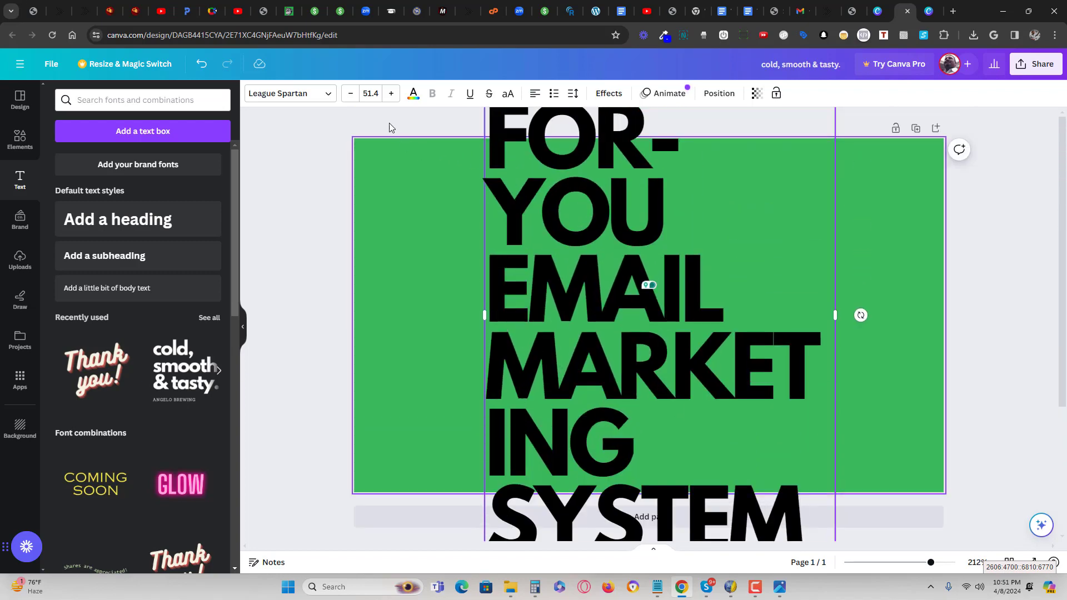
left_click(350, 95)
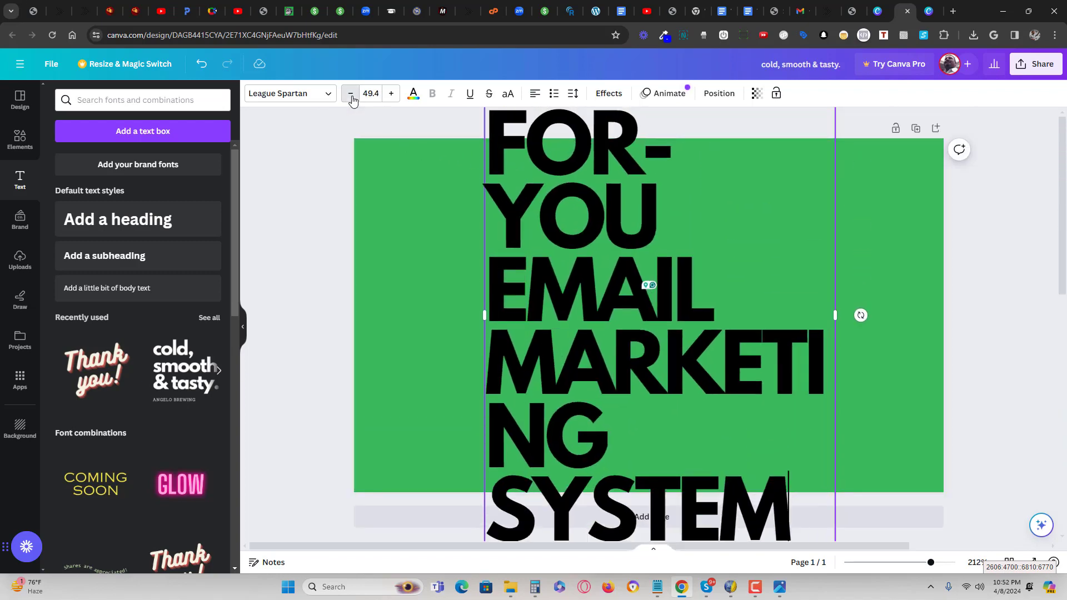
left_click(351, 95)
left_click(350, 95)
left_click(350, 95)
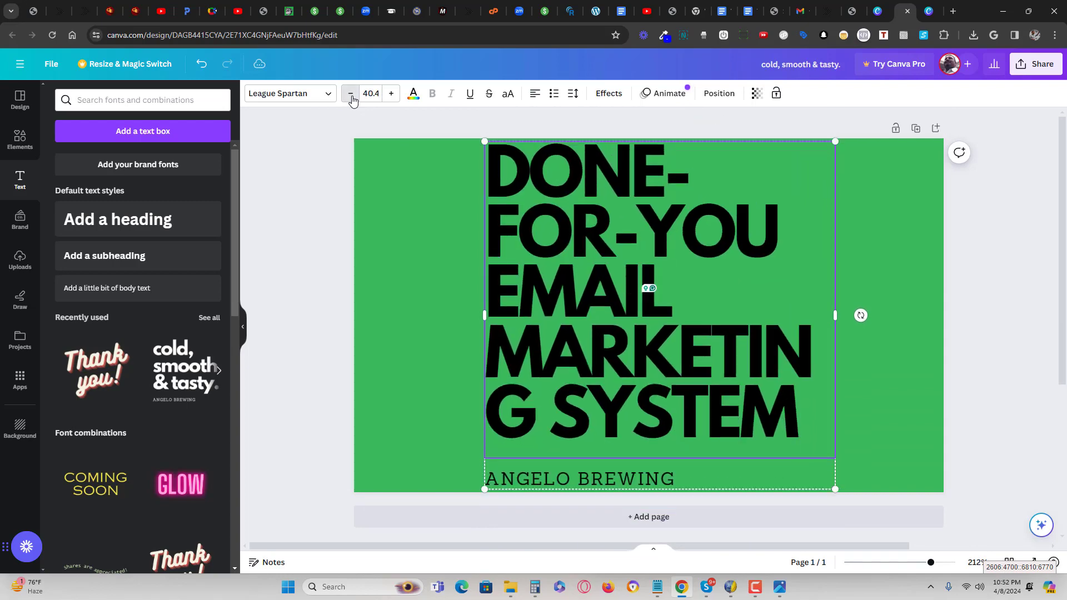
left_click(351, 94)
left_click(351, 94)
left_click(350, 95)
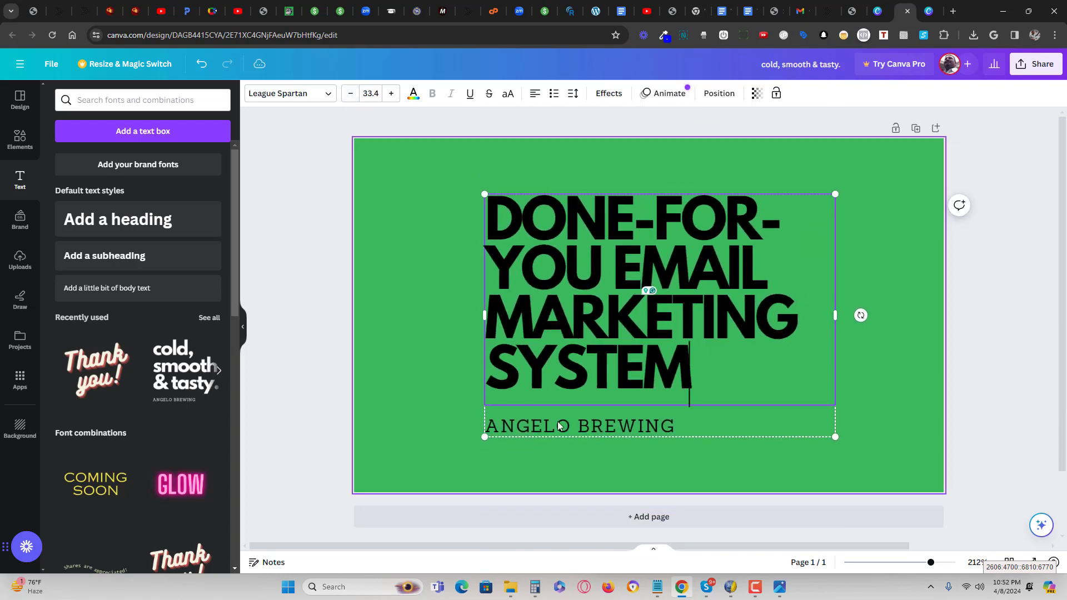
Step: Delete the "ANGELO BREWING" line and widen the heading's text box on both sides to nearly the full page width
left_click(616, 470)
left_click(614, 429)
left_click(727, 389)
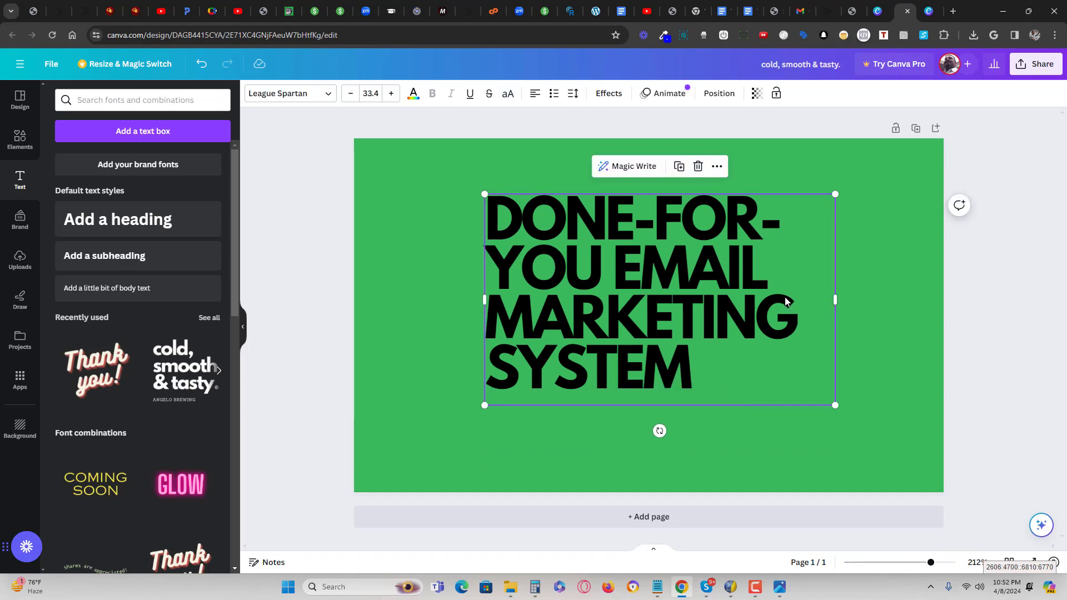
left_click_drag(836, 299, 928, 299)
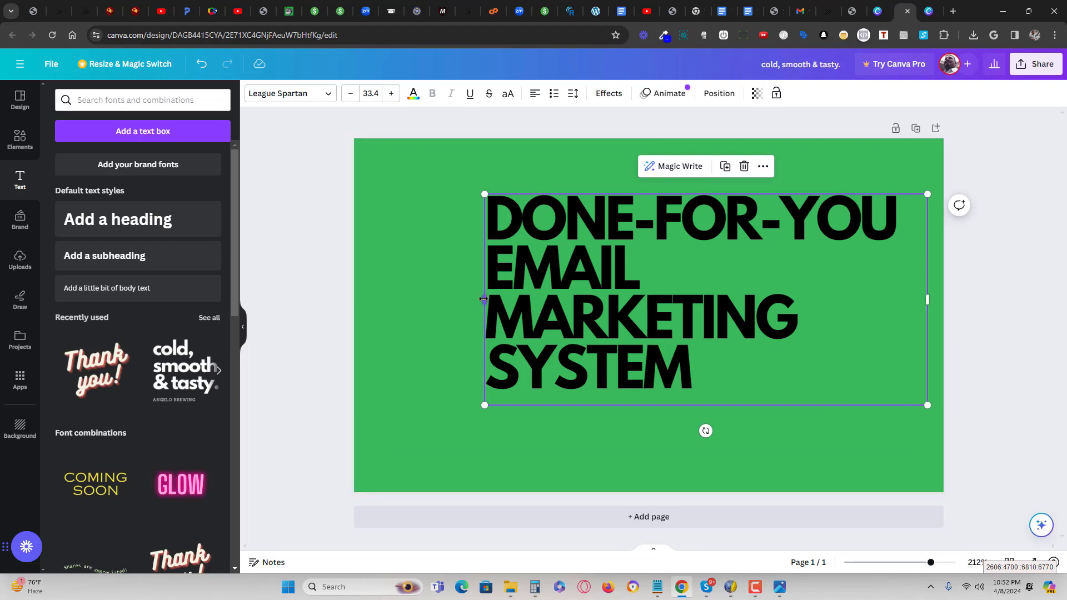
left_click_drag(483, 299, 367, 299)
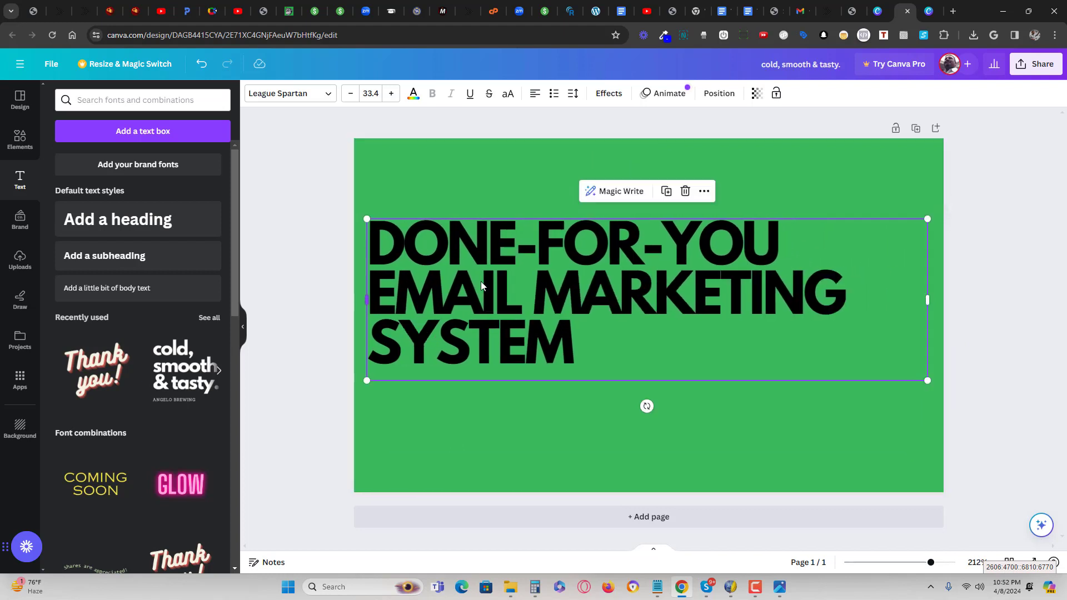
Step: Scale the heading up to font size 34.4 and centre-align its text
left_click(565, 251)
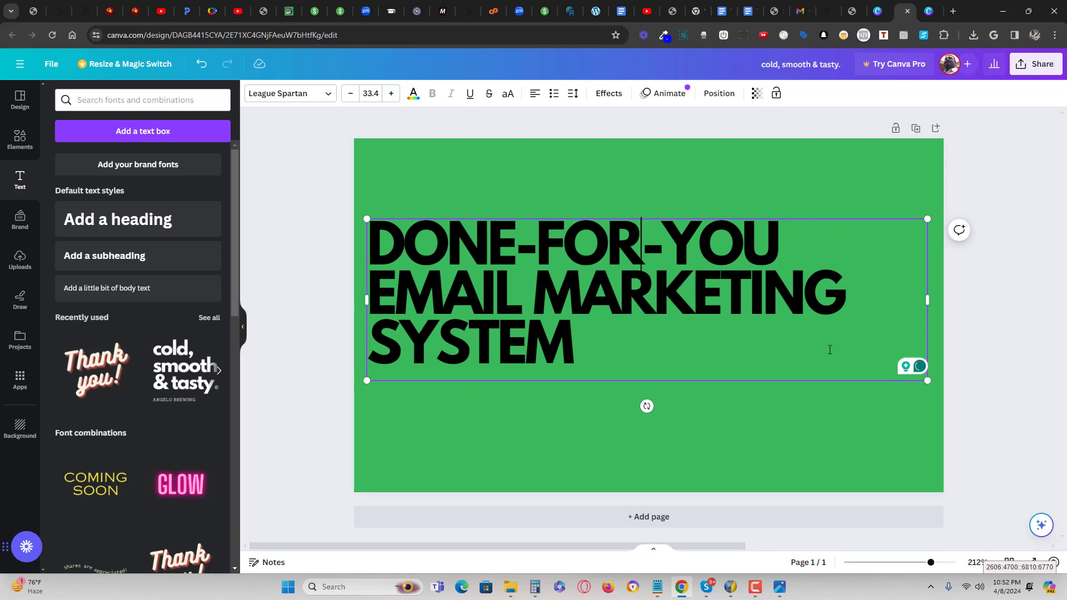
left_click_drag(927, 381, 930, 414)
left_click(630, 349)
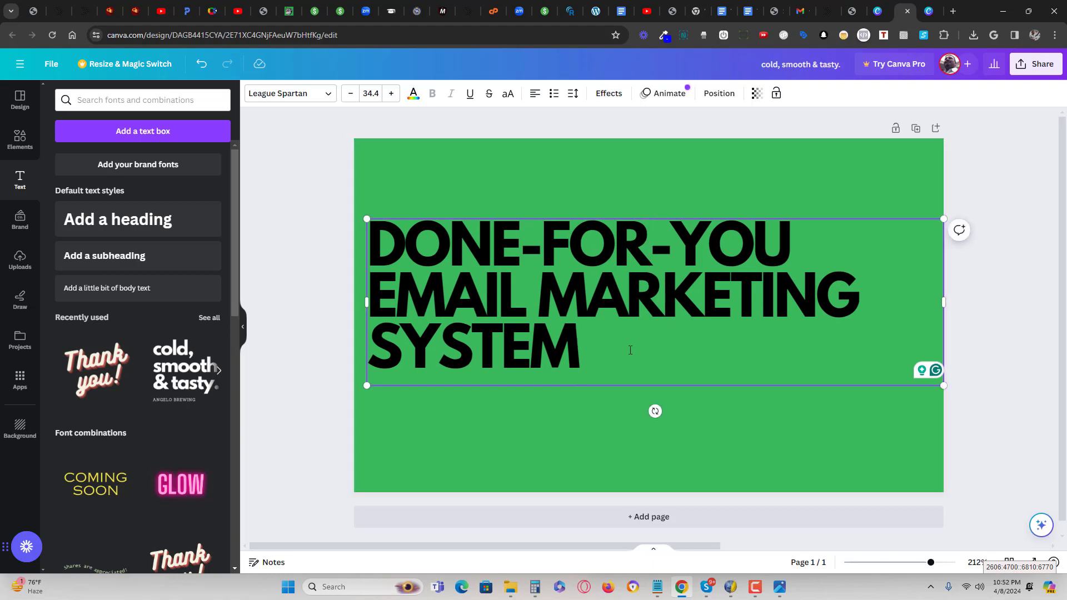
key("ctrl+a")
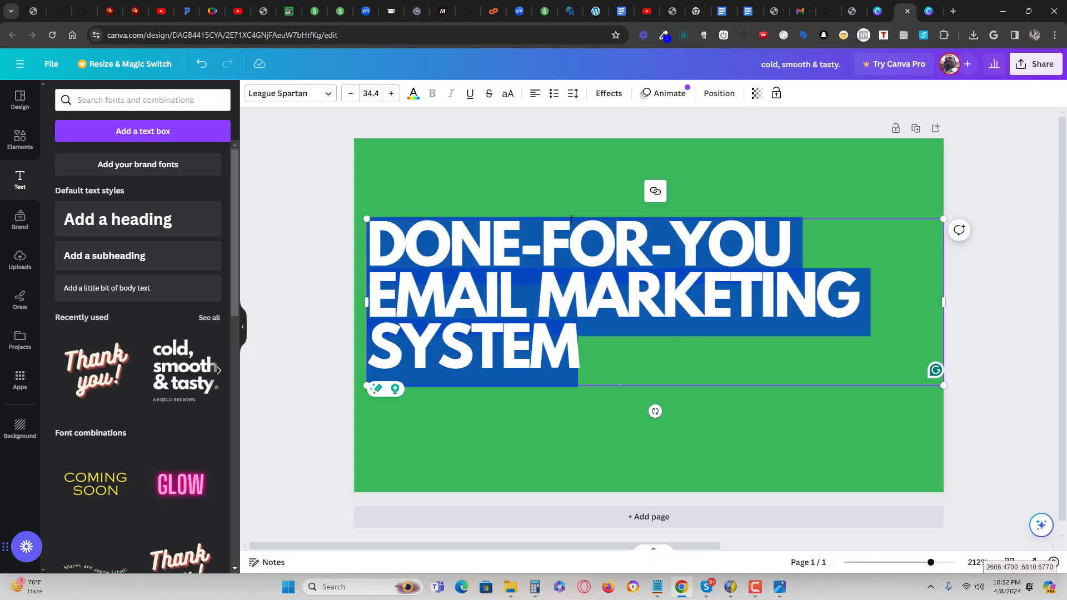
left_click(535, 93)
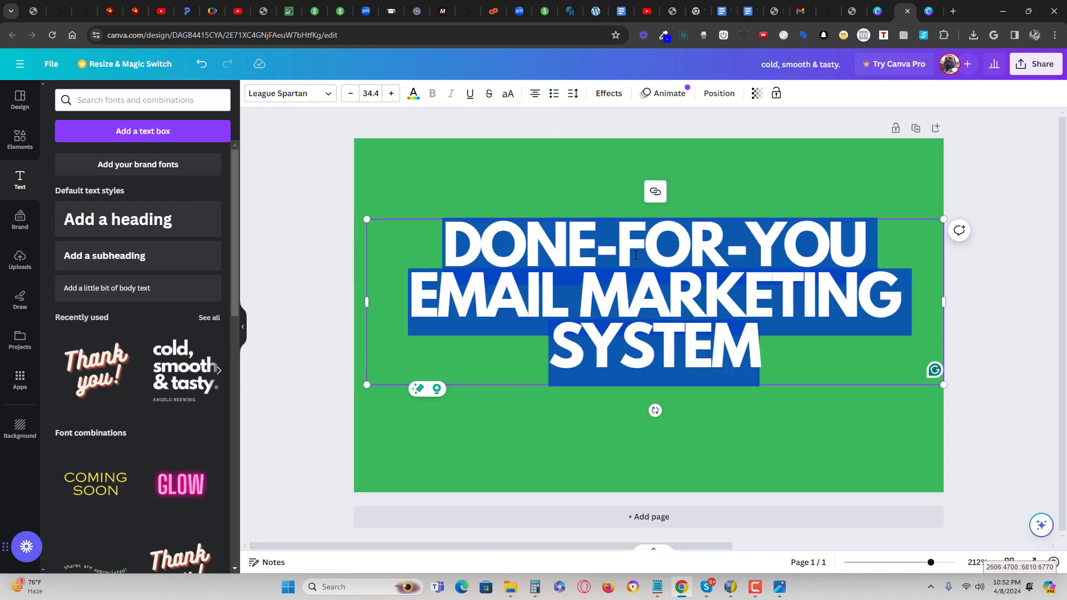
left_click(475, 200)
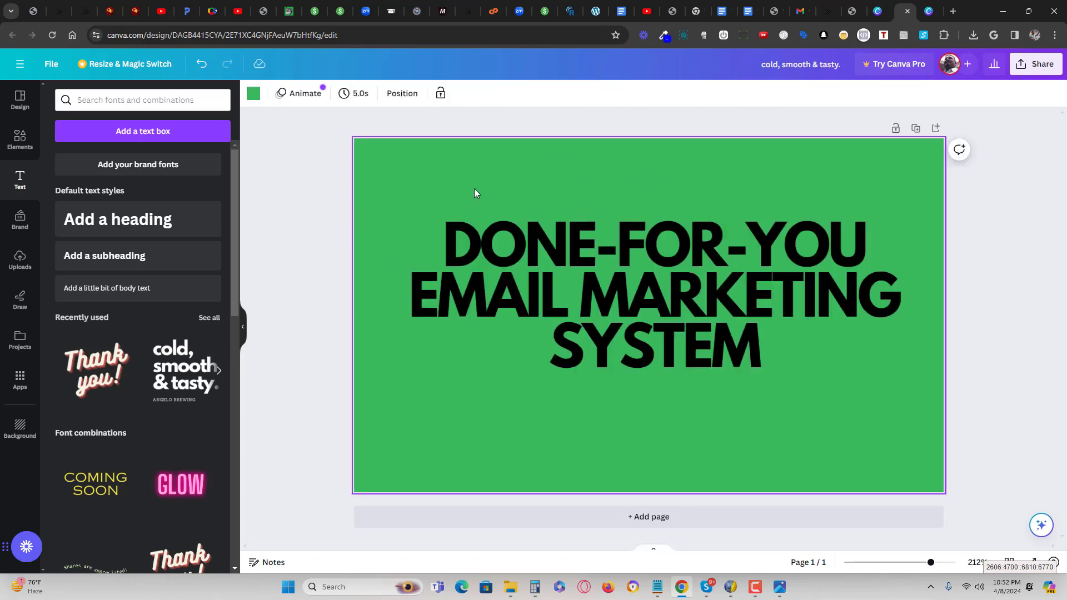
Step: Change the page background from green to the salmon-pink colour swatch
left_click(20, 428)
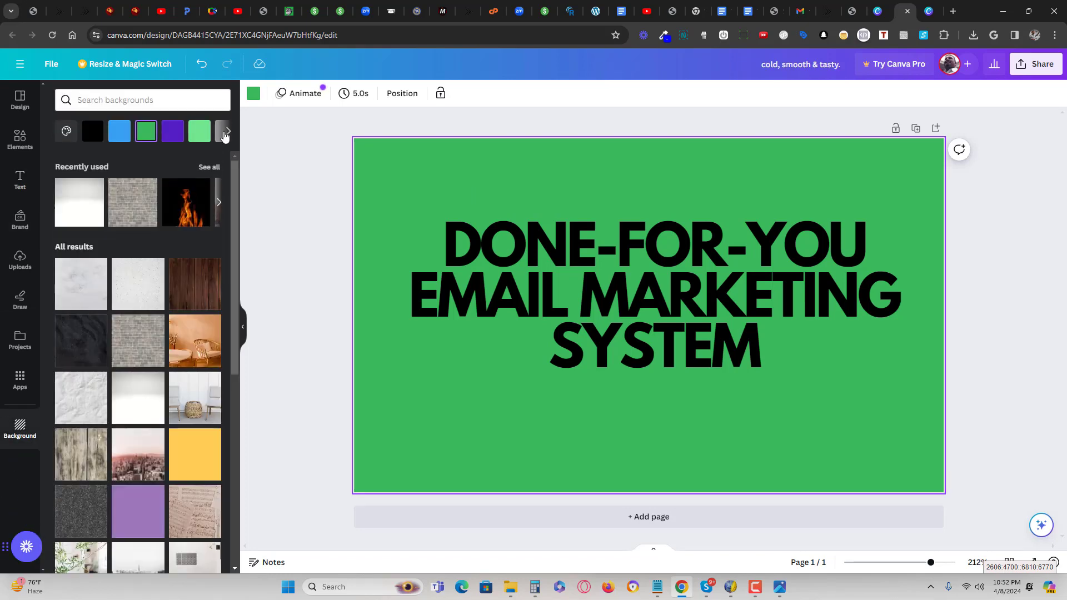
left_click(227, 133)
left_click(200, 134)
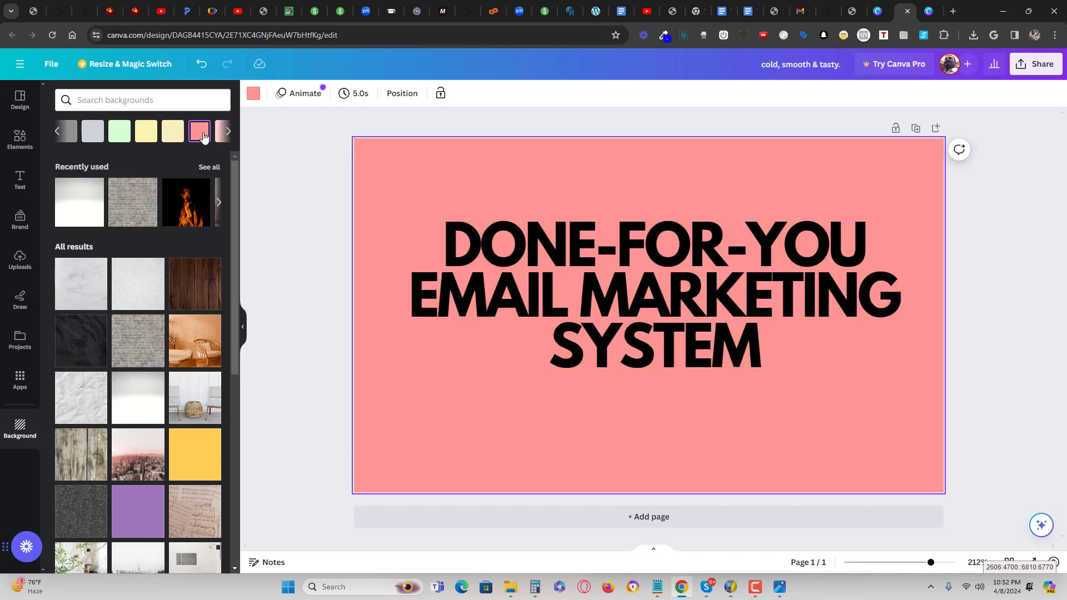
Step: Try Anton, Times New Roman and Chunk Five on the heading, and set its font to Archivo Black
left_click(748, 299)
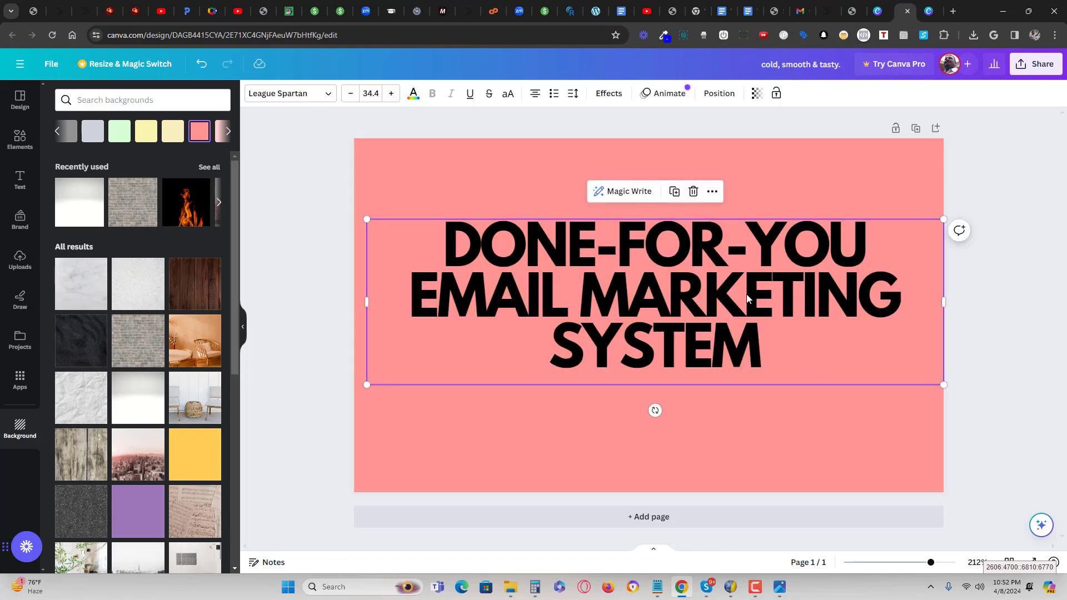
left_click(315, 101)
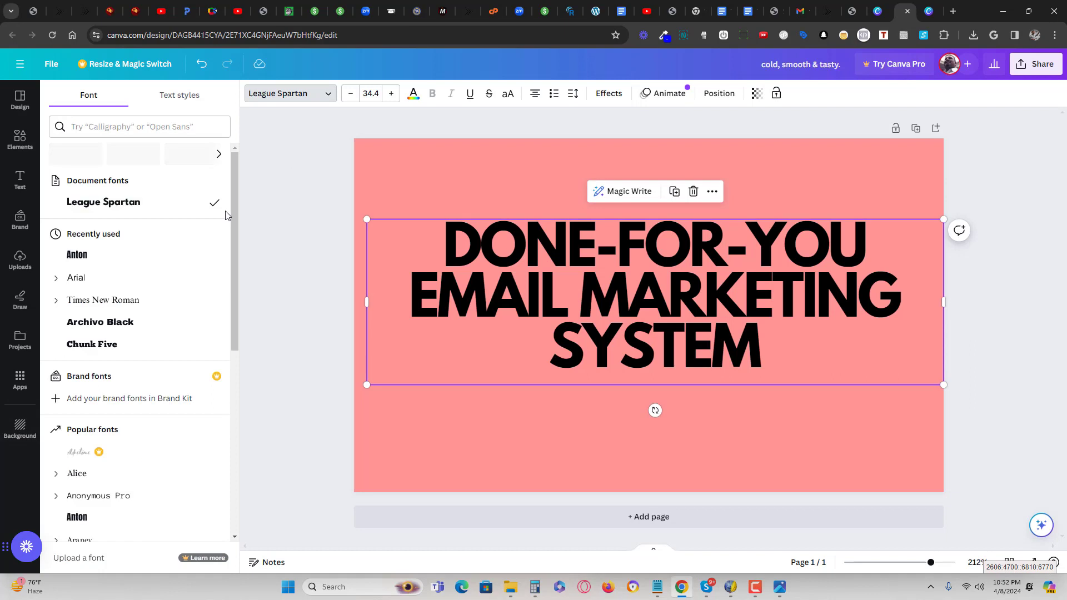
left_click(88, 256)
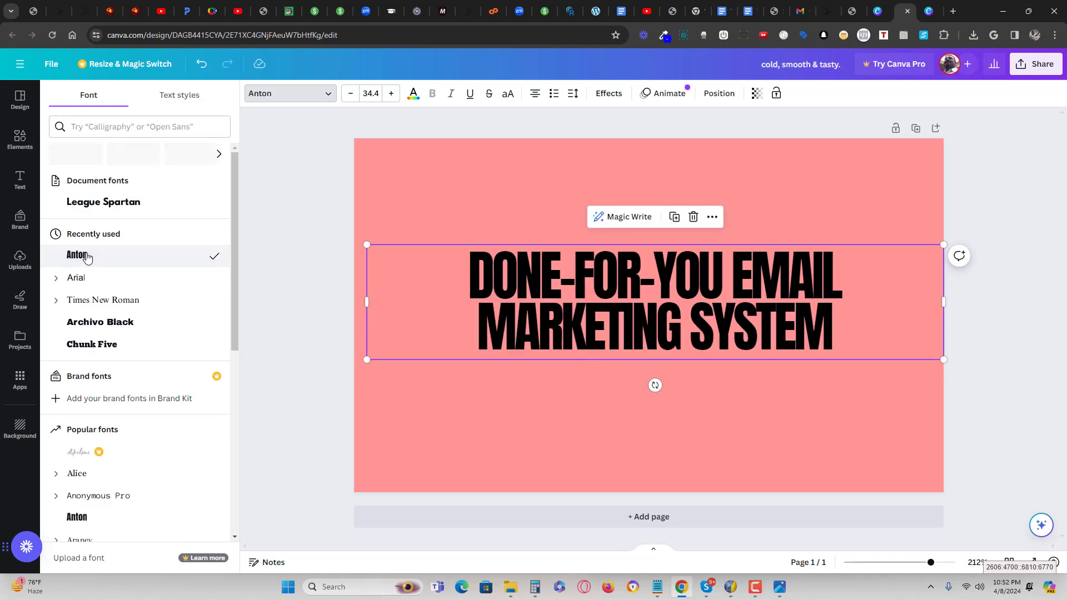
left_click(83, 301)
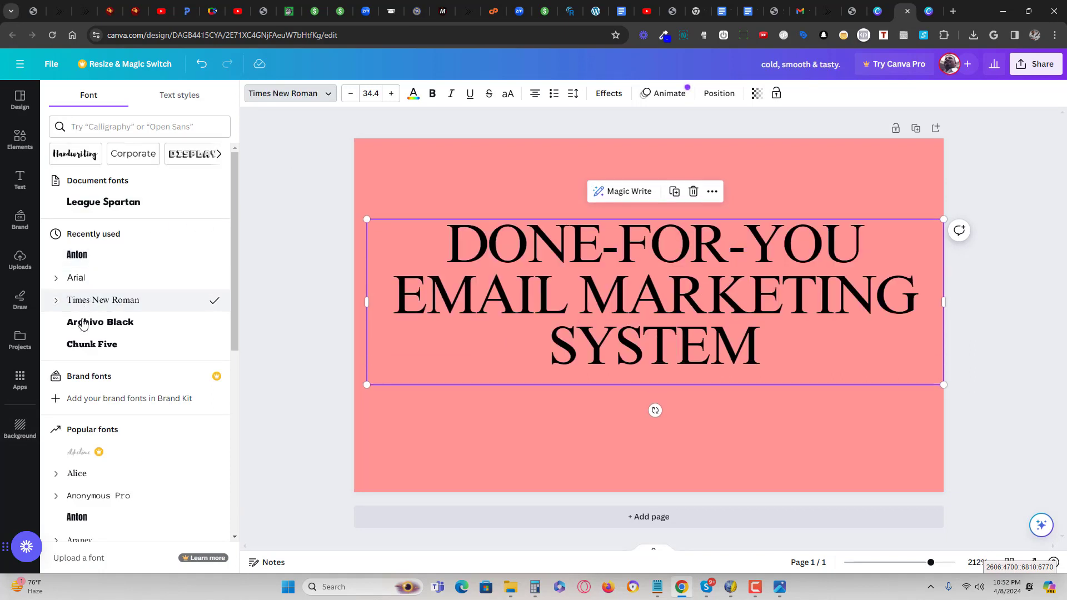
left_click(95, 345)
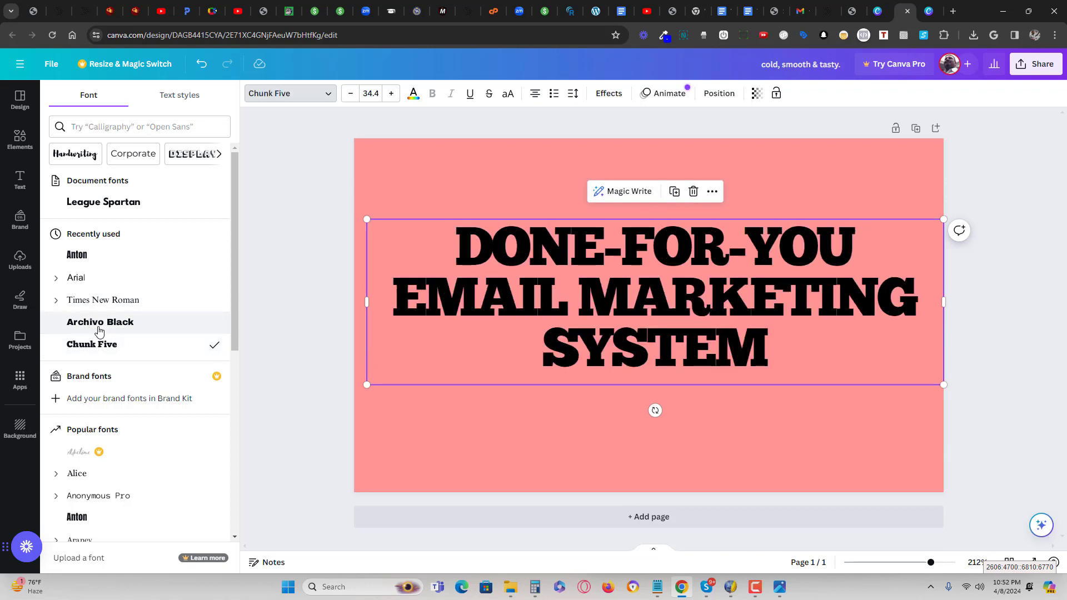
left_click(97, 327)
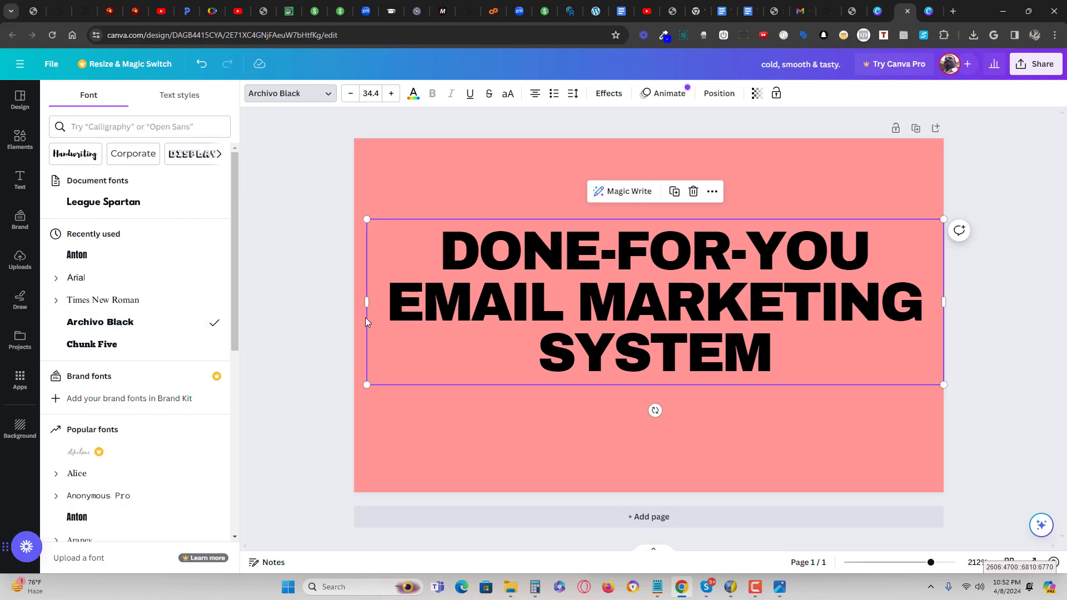
left_click(519, 175)
Step: Increase the heading's font size to 41.4
left_click(582, 275)
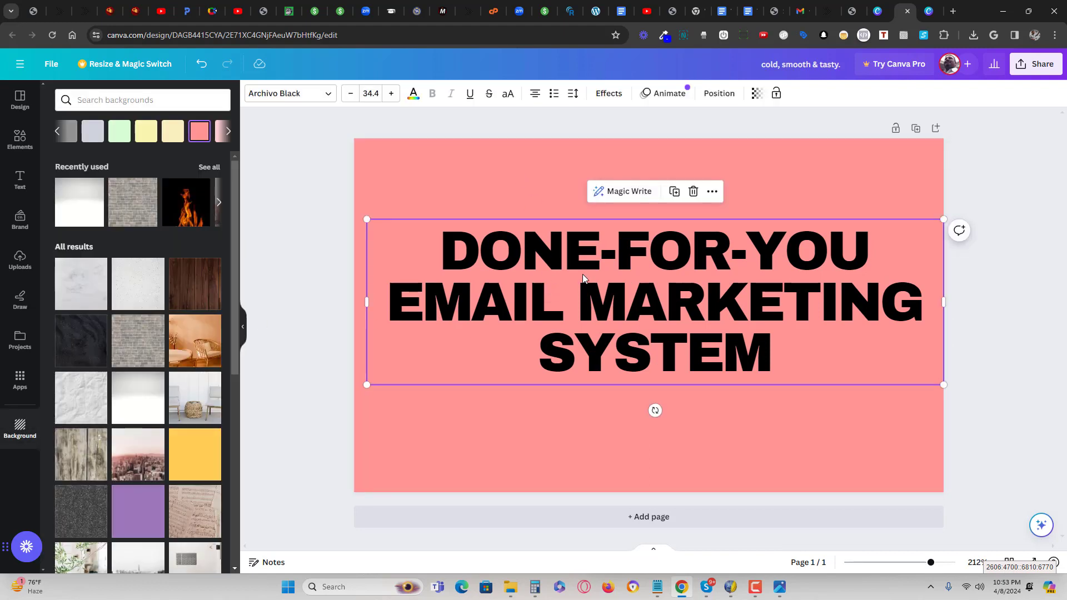
left_click(397, 100)
left_click(391, 93)
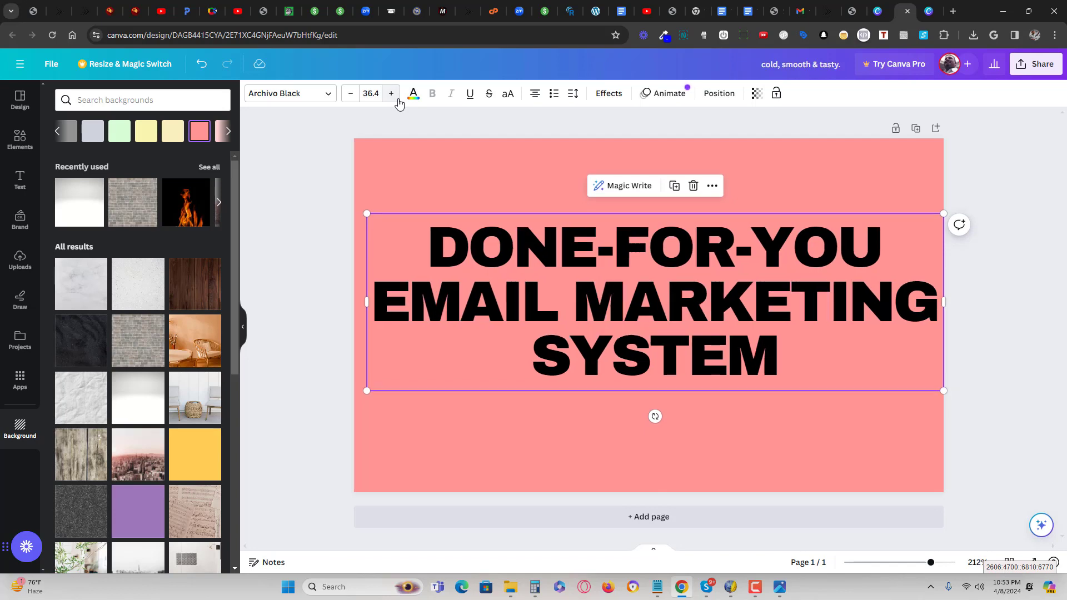
left_click(392, 94)
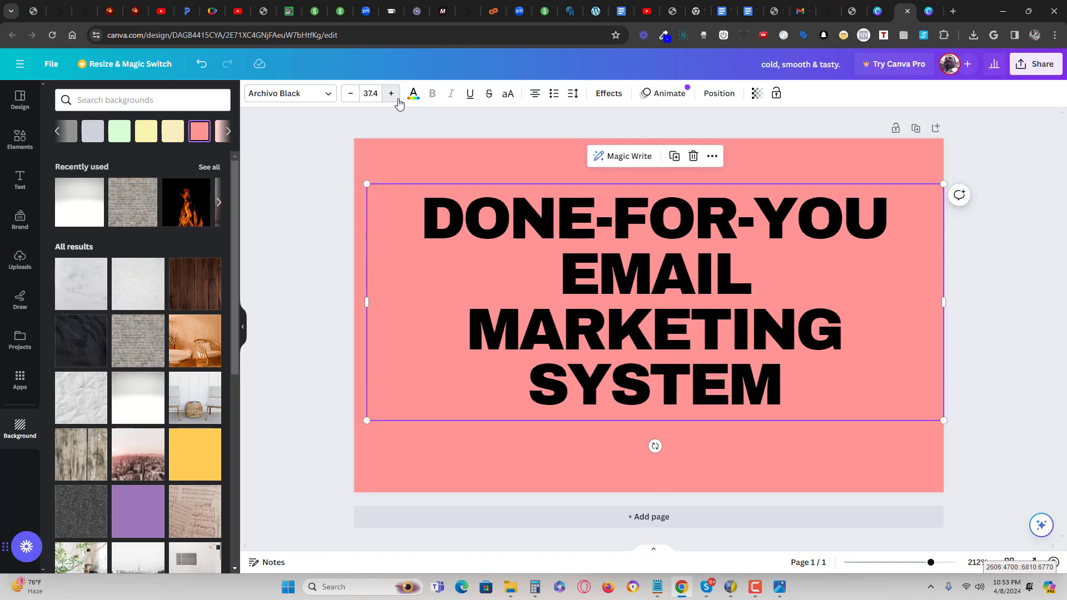
left_click(398, 101)
left_click(398, 101)
left_click(398, 101)
left_click(398, 102)
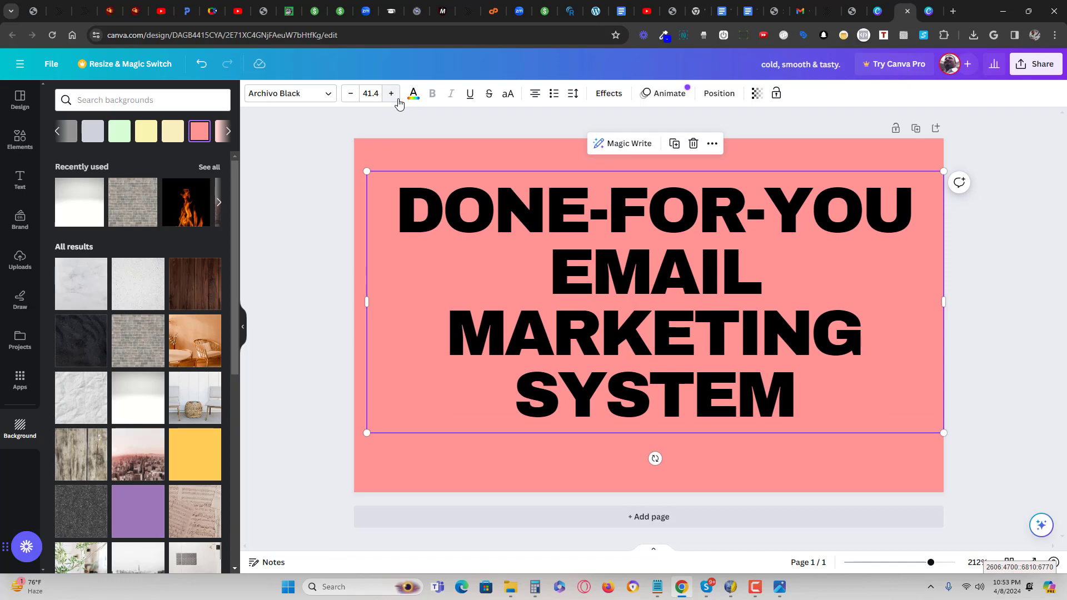
Step: Reduce the heading's font size to 35.4 so the text fits on three lines
left_click(357, 100)
left_click(357, 100)
left_click(356, 100)
left_click(357, 100)
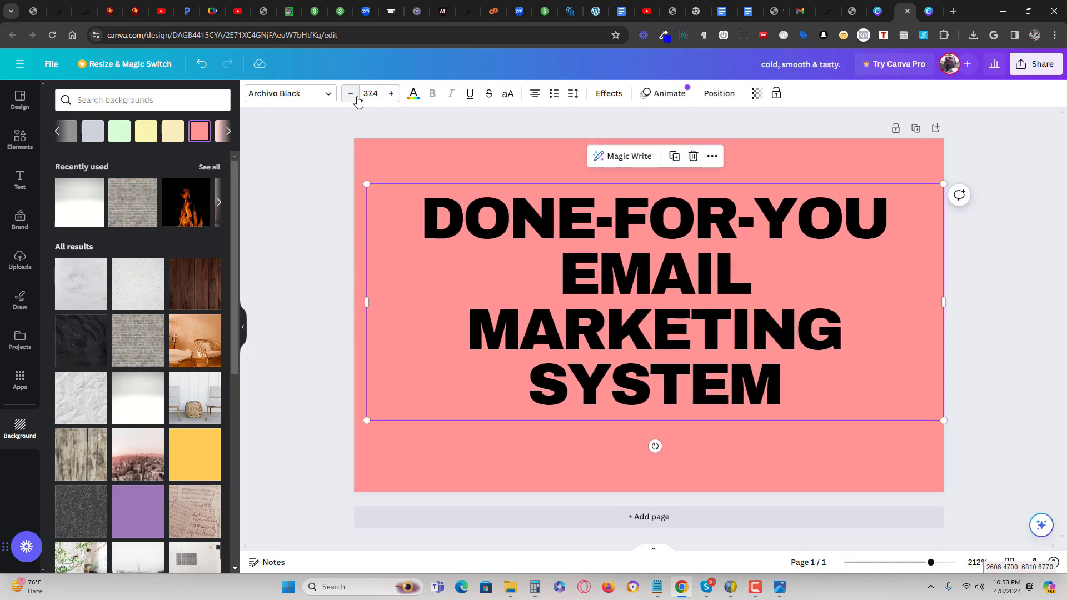
left_click(357, 100)
left_click(357, 100)
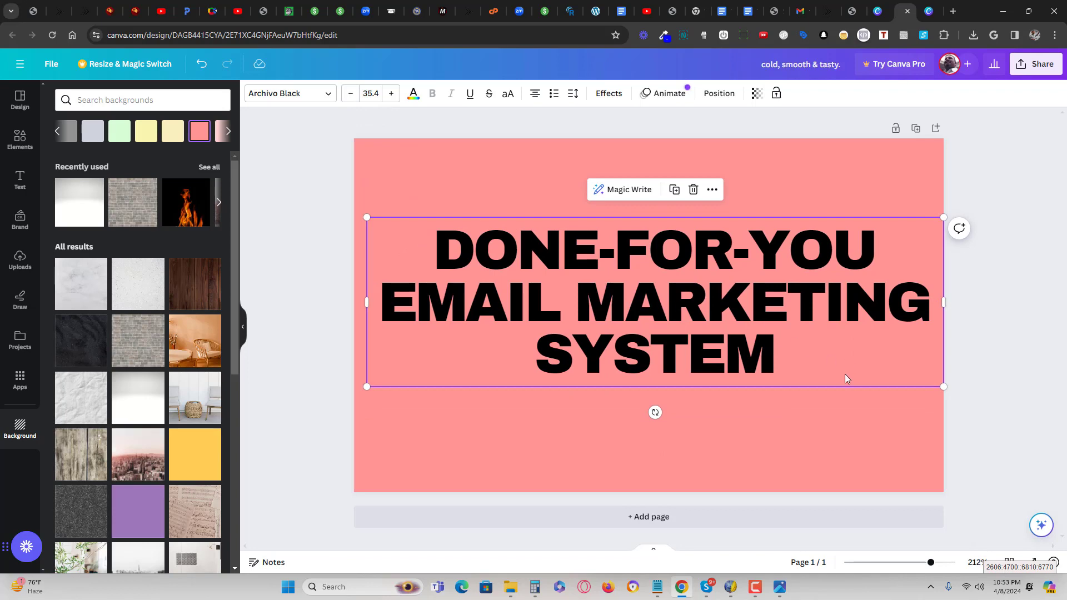
Step: Move the heading to the exact centre of the pink page and deselect it
mouse_move(848, 355)
left_mouse_down()
mouse_move(821, 345)
mouse_move(837, 328)
mouse_move(833, 360)
left_mouse_up()
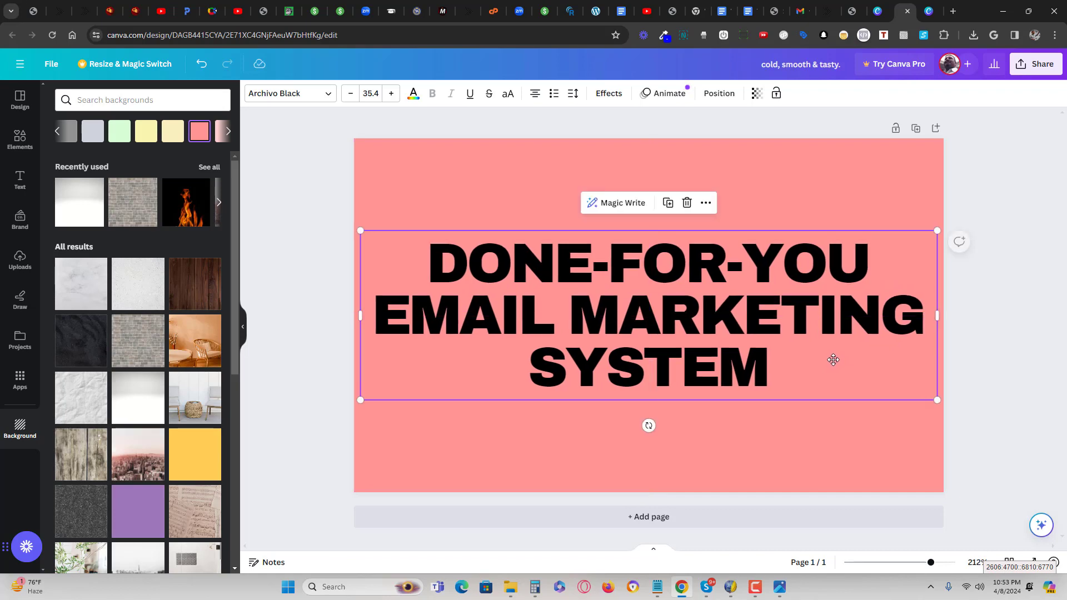
left_click(843, 424)
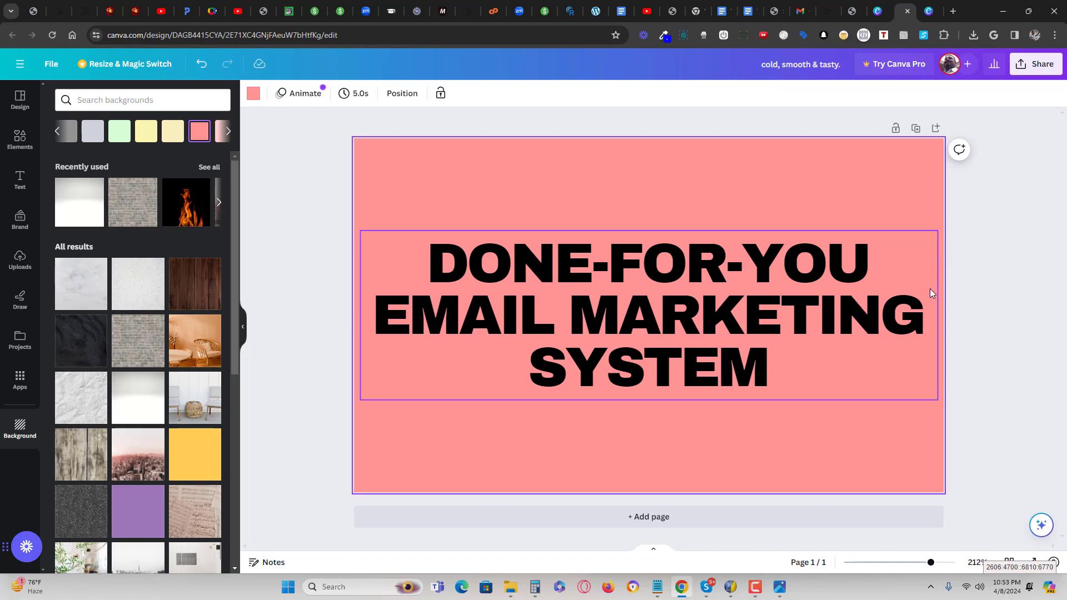
Step: Download the finished banner as a PNG at 500 × 300 px and dismiss the download notice
left_click(1037, 65)
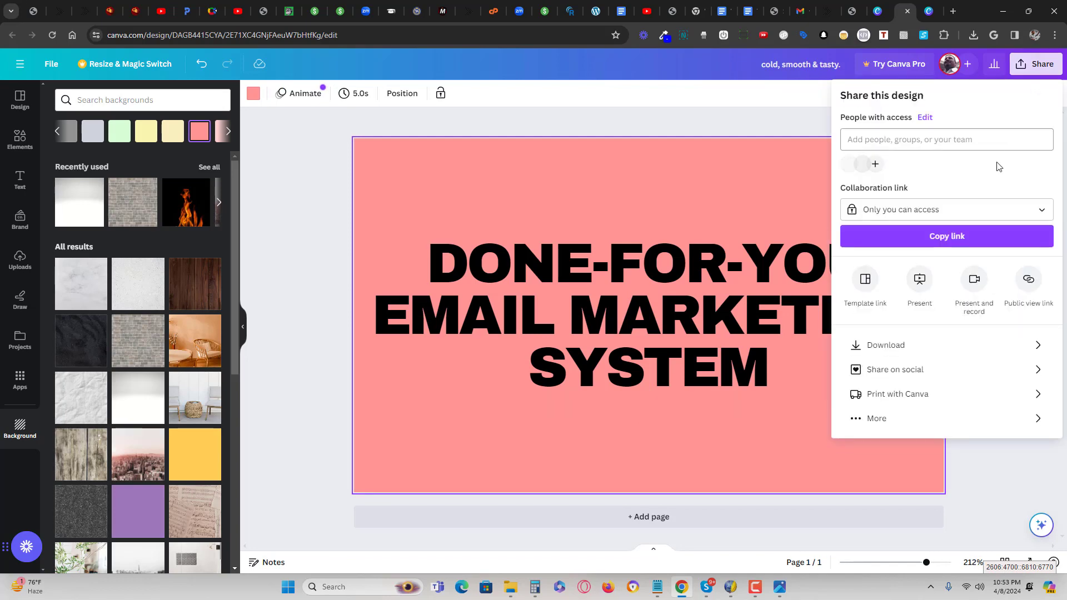
left_click(903, 346)
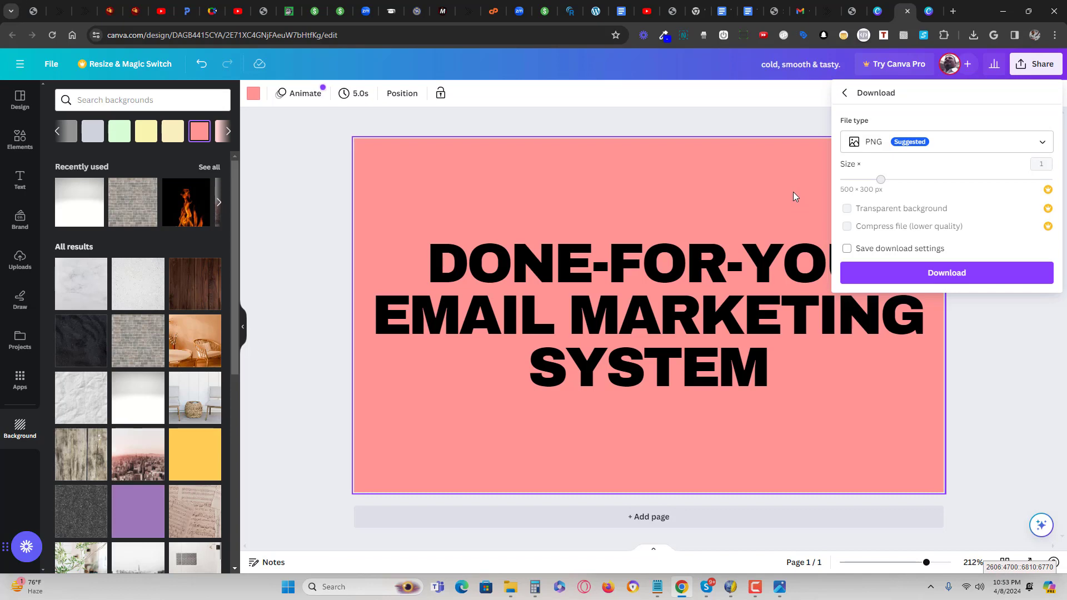
left_click(903, 273)
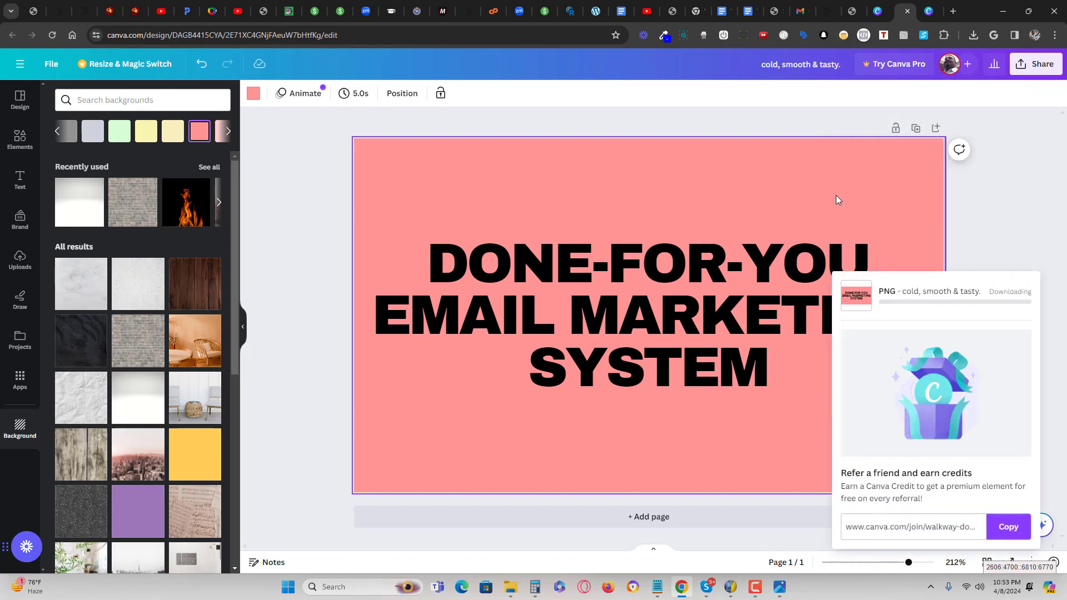
left_click(775, 176)
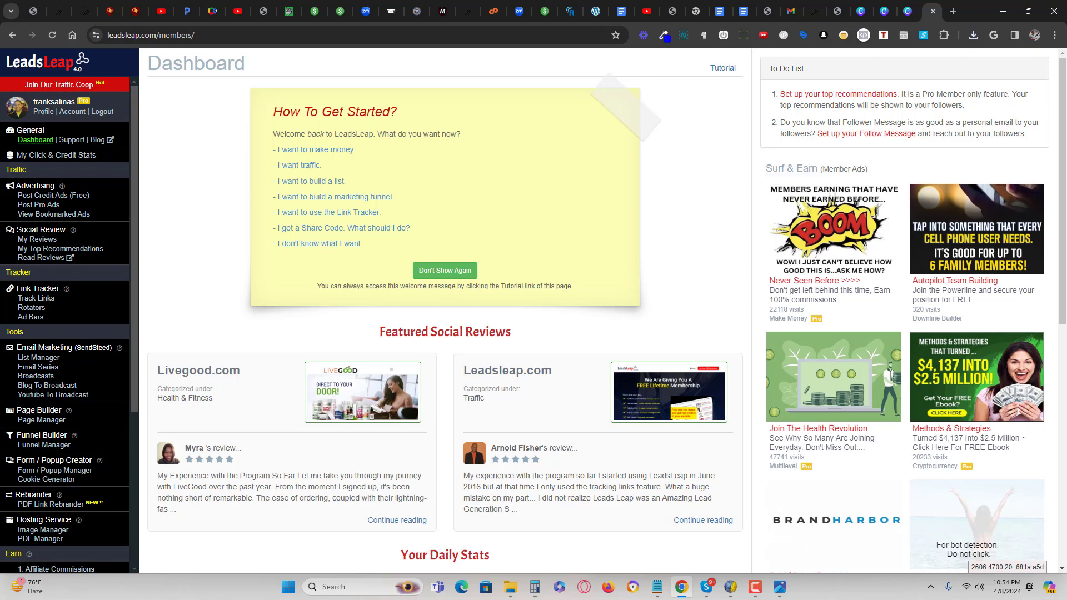
Step: In LeadsLeap's Image Manager, upload the "cold, smooth & tasty." PNG from the Downloads folder and refresh the manager
scroll(64, 239, "down", 3)
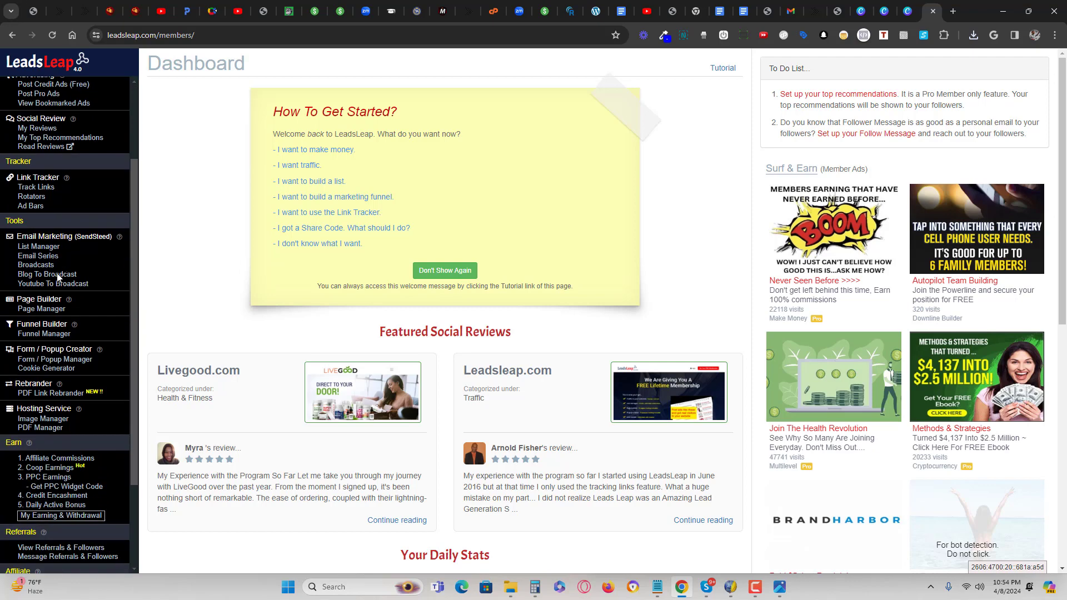
left_click(43, 364)
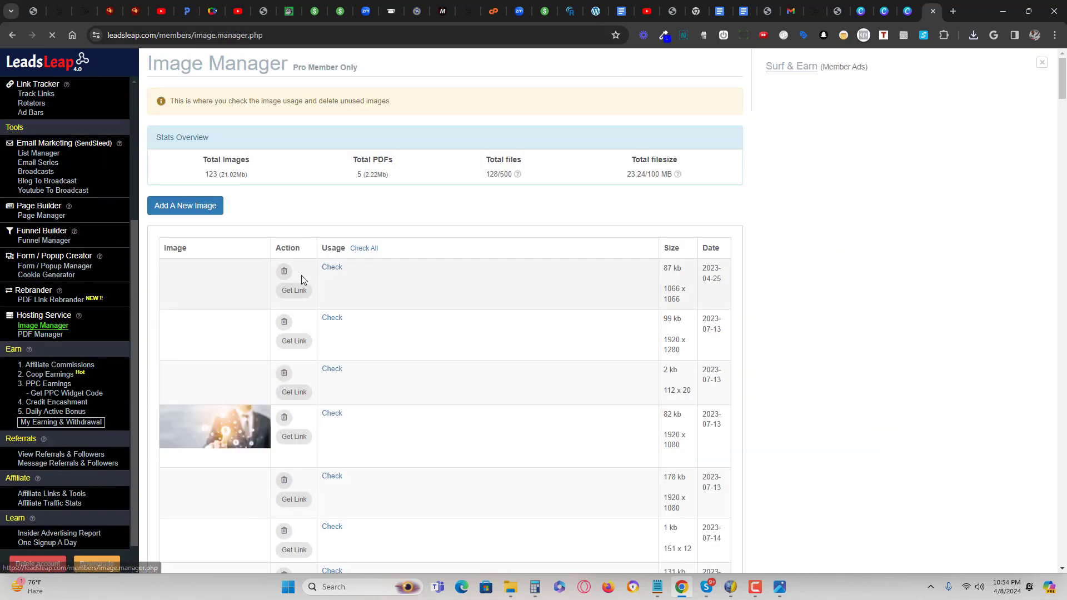
left_click(211, 214)
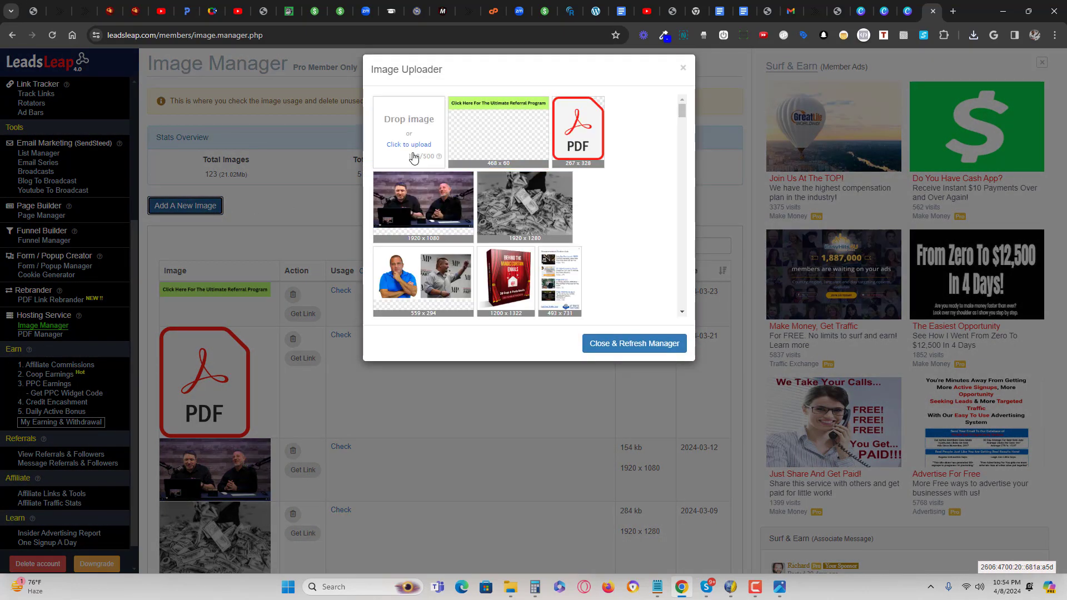
left_click(414, 145)
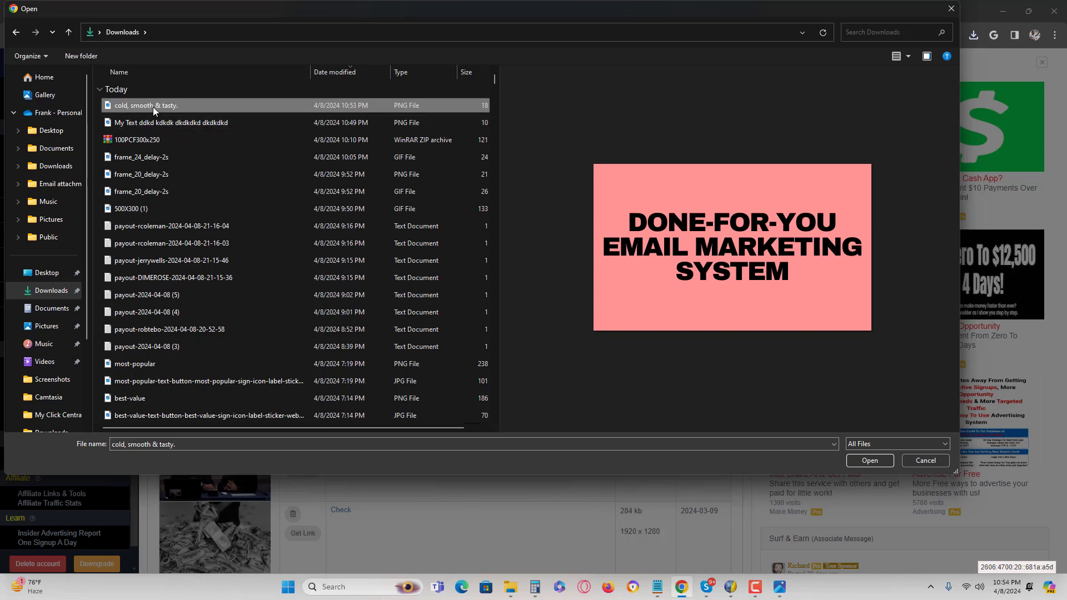
double_click(152, 107)
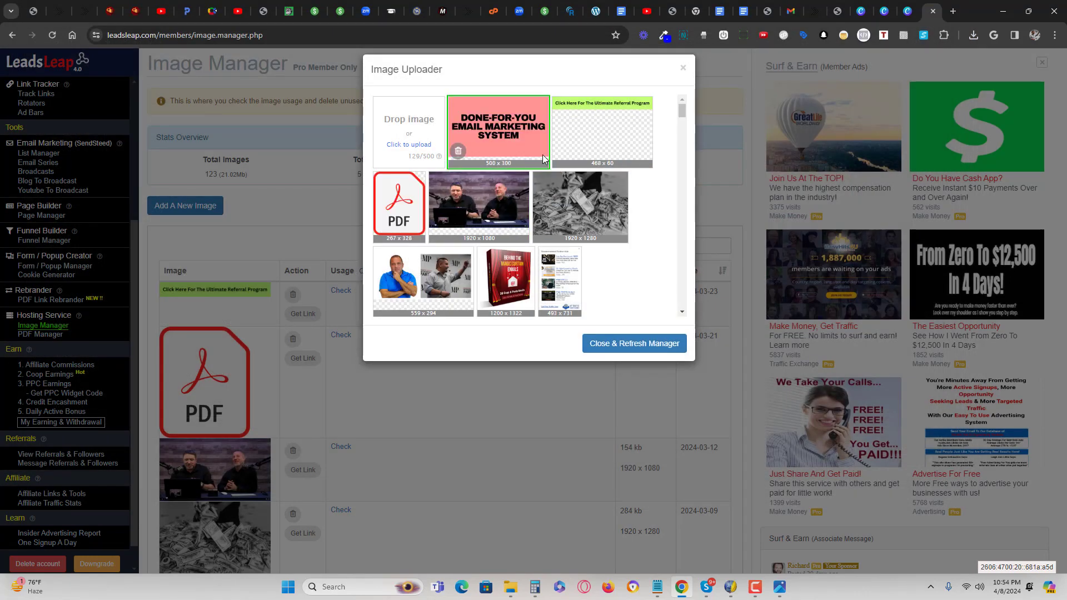
left_click(619, 343)
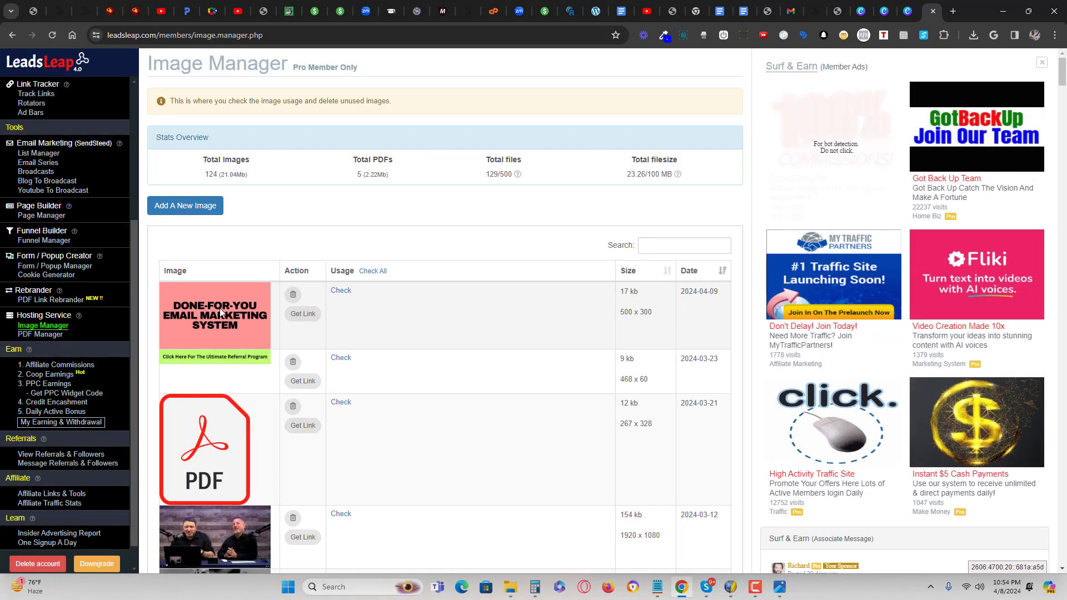
Step: Get the hosted link of the uploaded pink banner and copy its full image URL
left_click(303, 314)
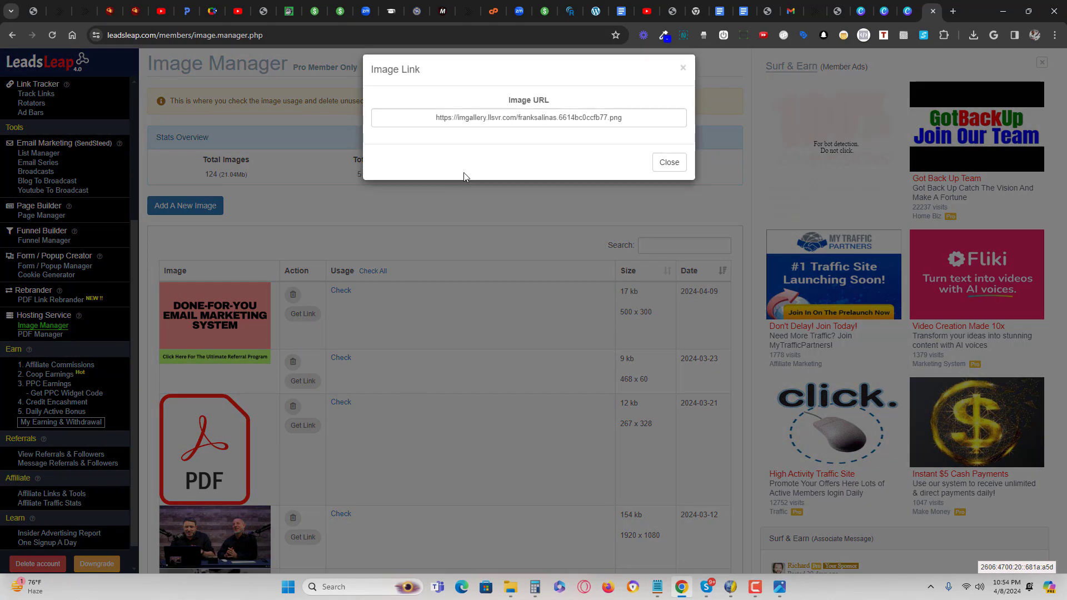
triple_click(517, 117)
right_click(511, 113)
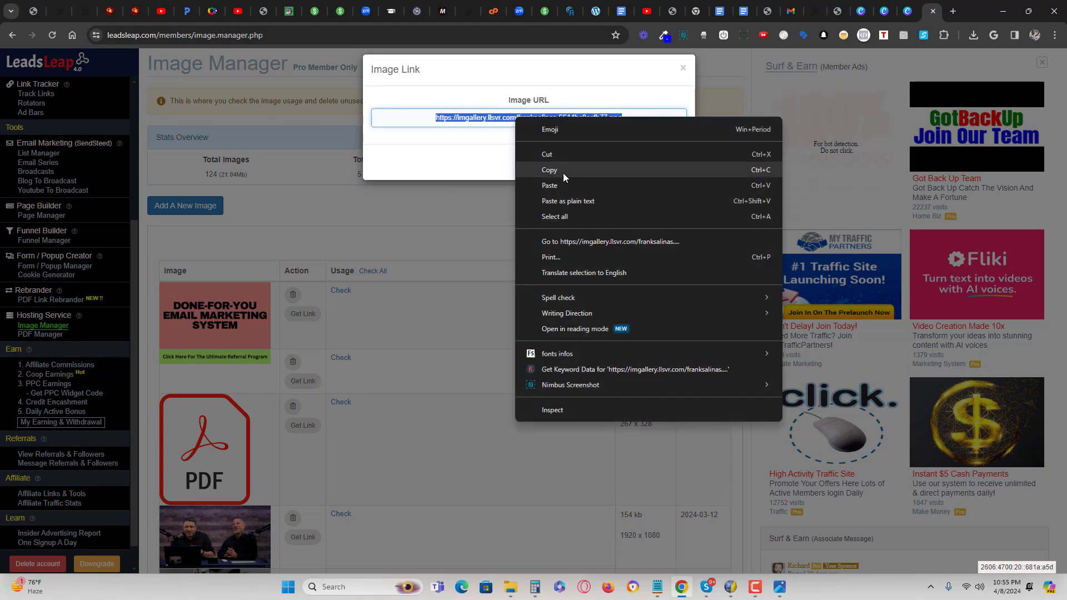